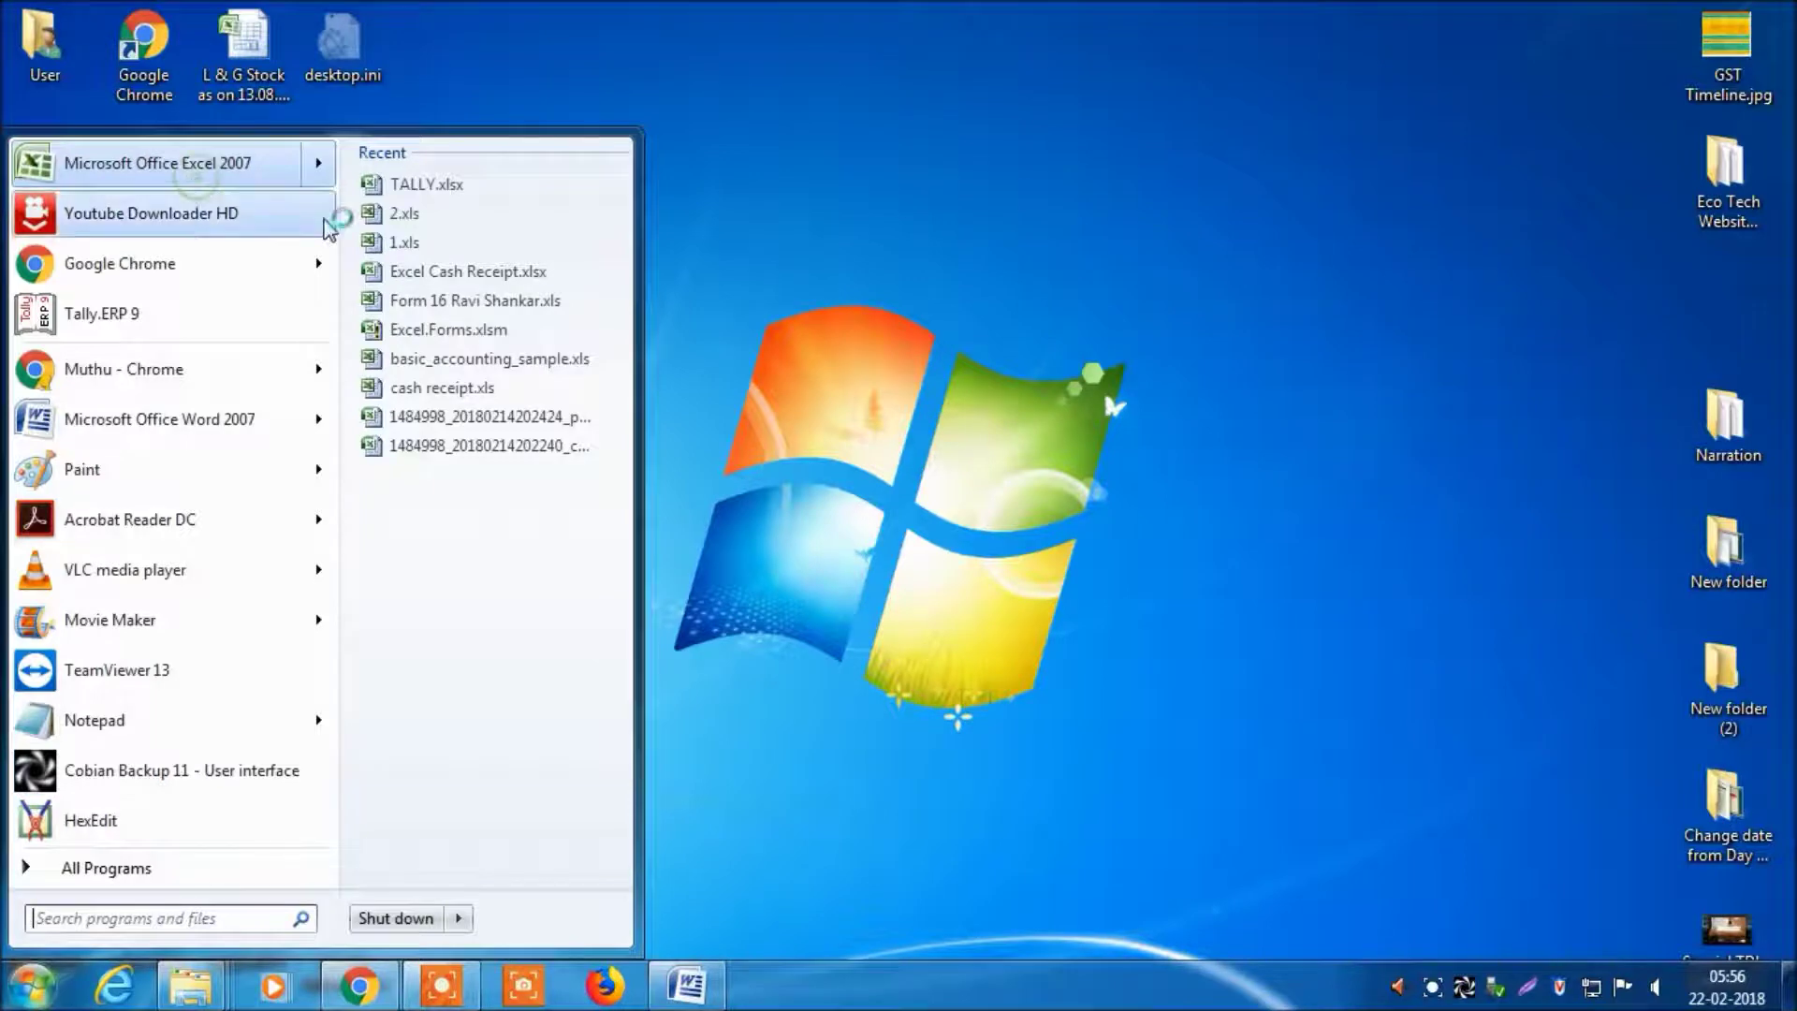
- Launch Microsoft Office Excel 2007 from the Windows 7 Start menu
left_click(199, 178)
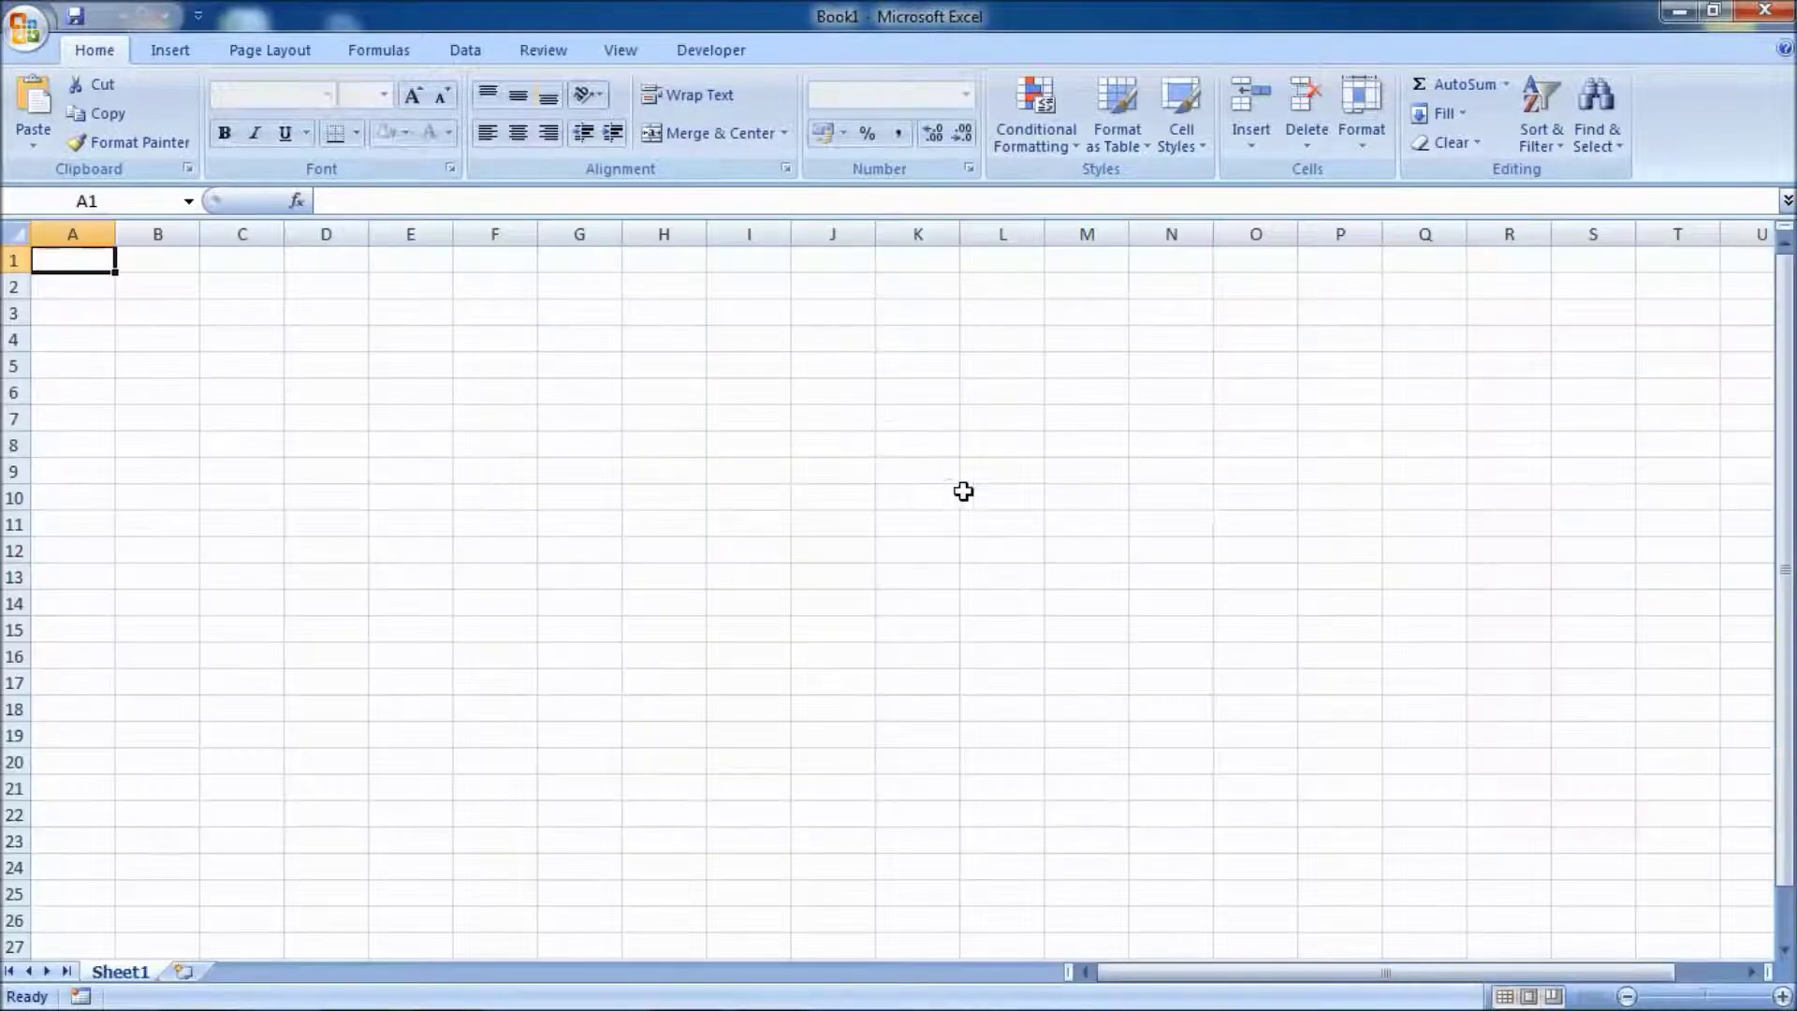
- Select the entire worksheet and give it 20-point text in a blue font colour
left_click(34, 44)
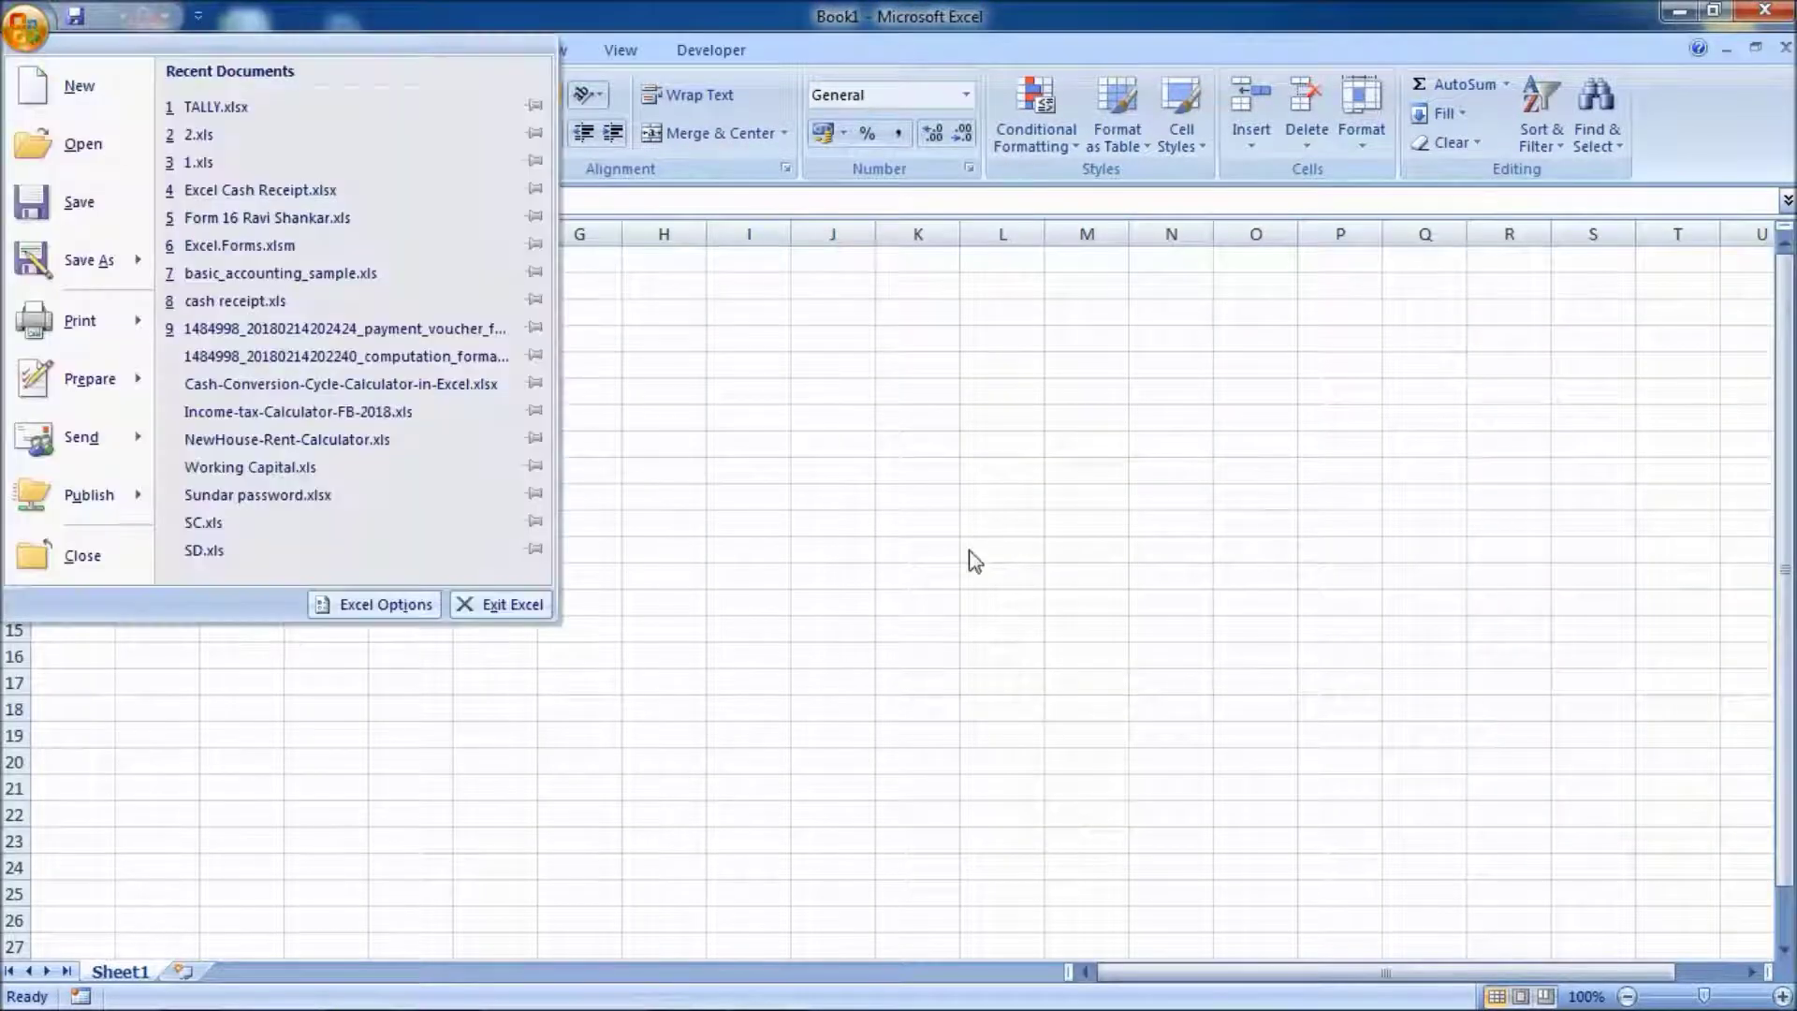
left_click(974, 560)
left_click(16, 233)
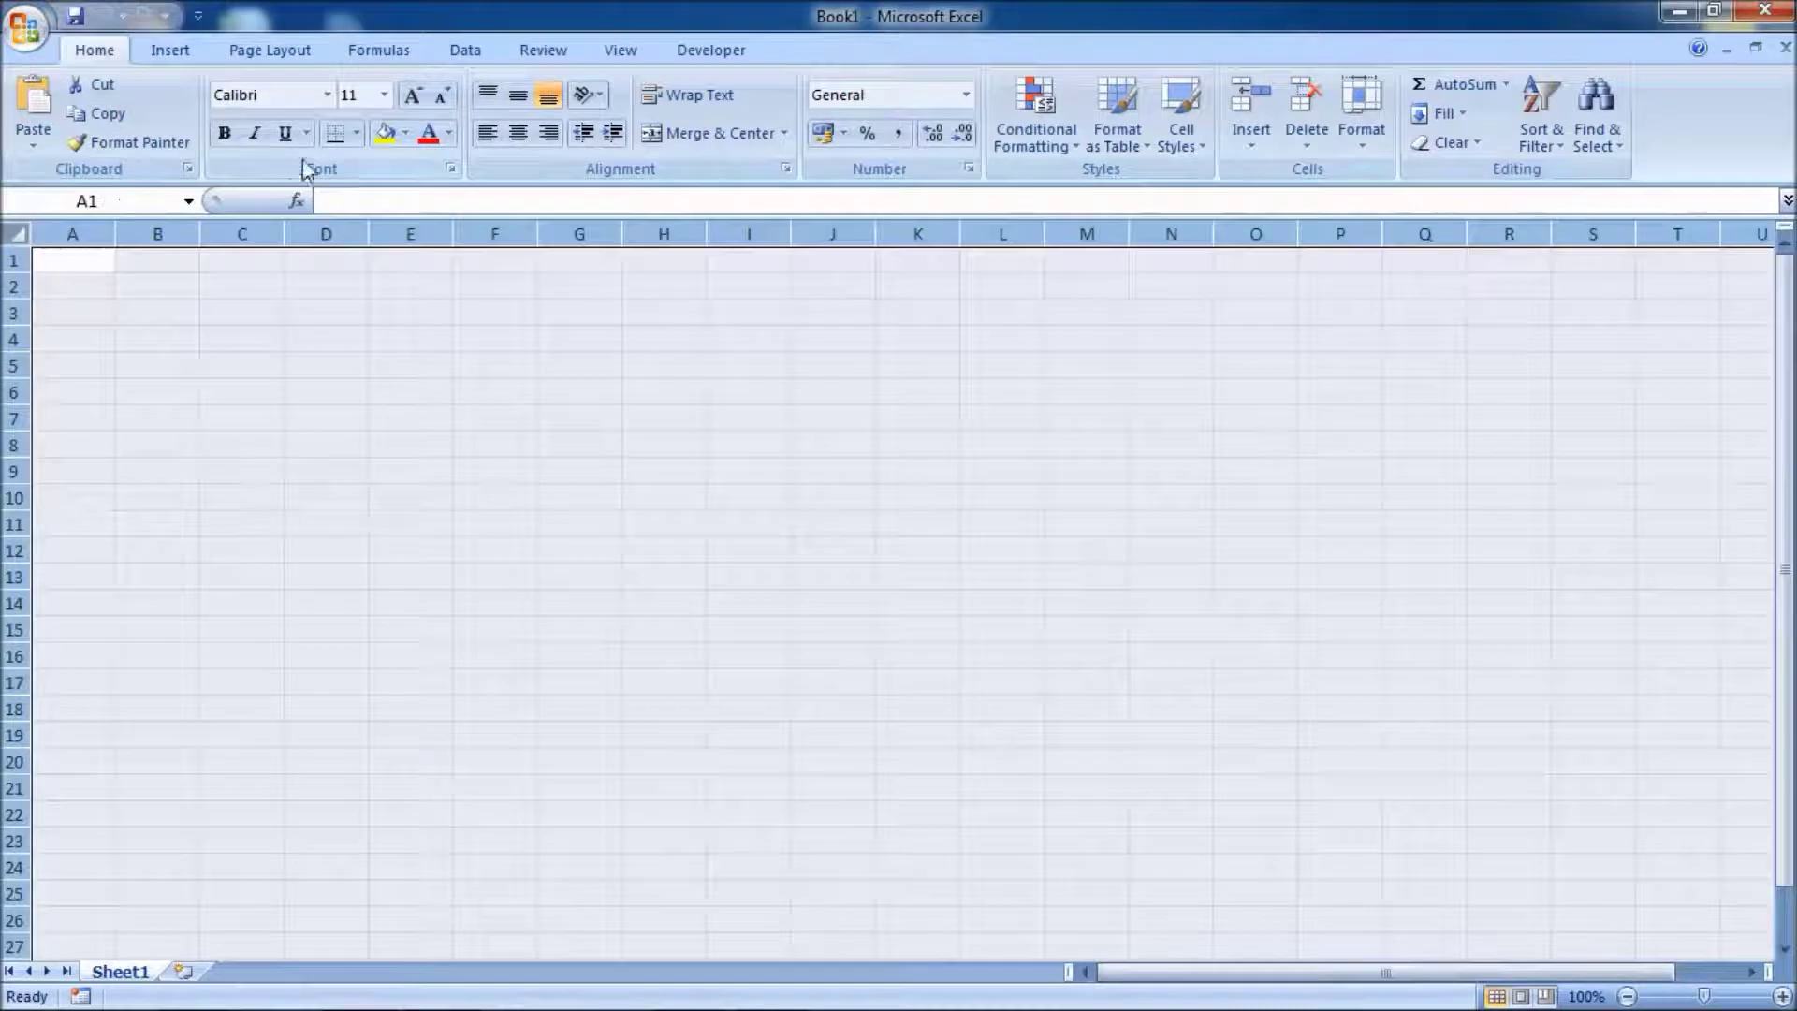
left_click(384, 95)
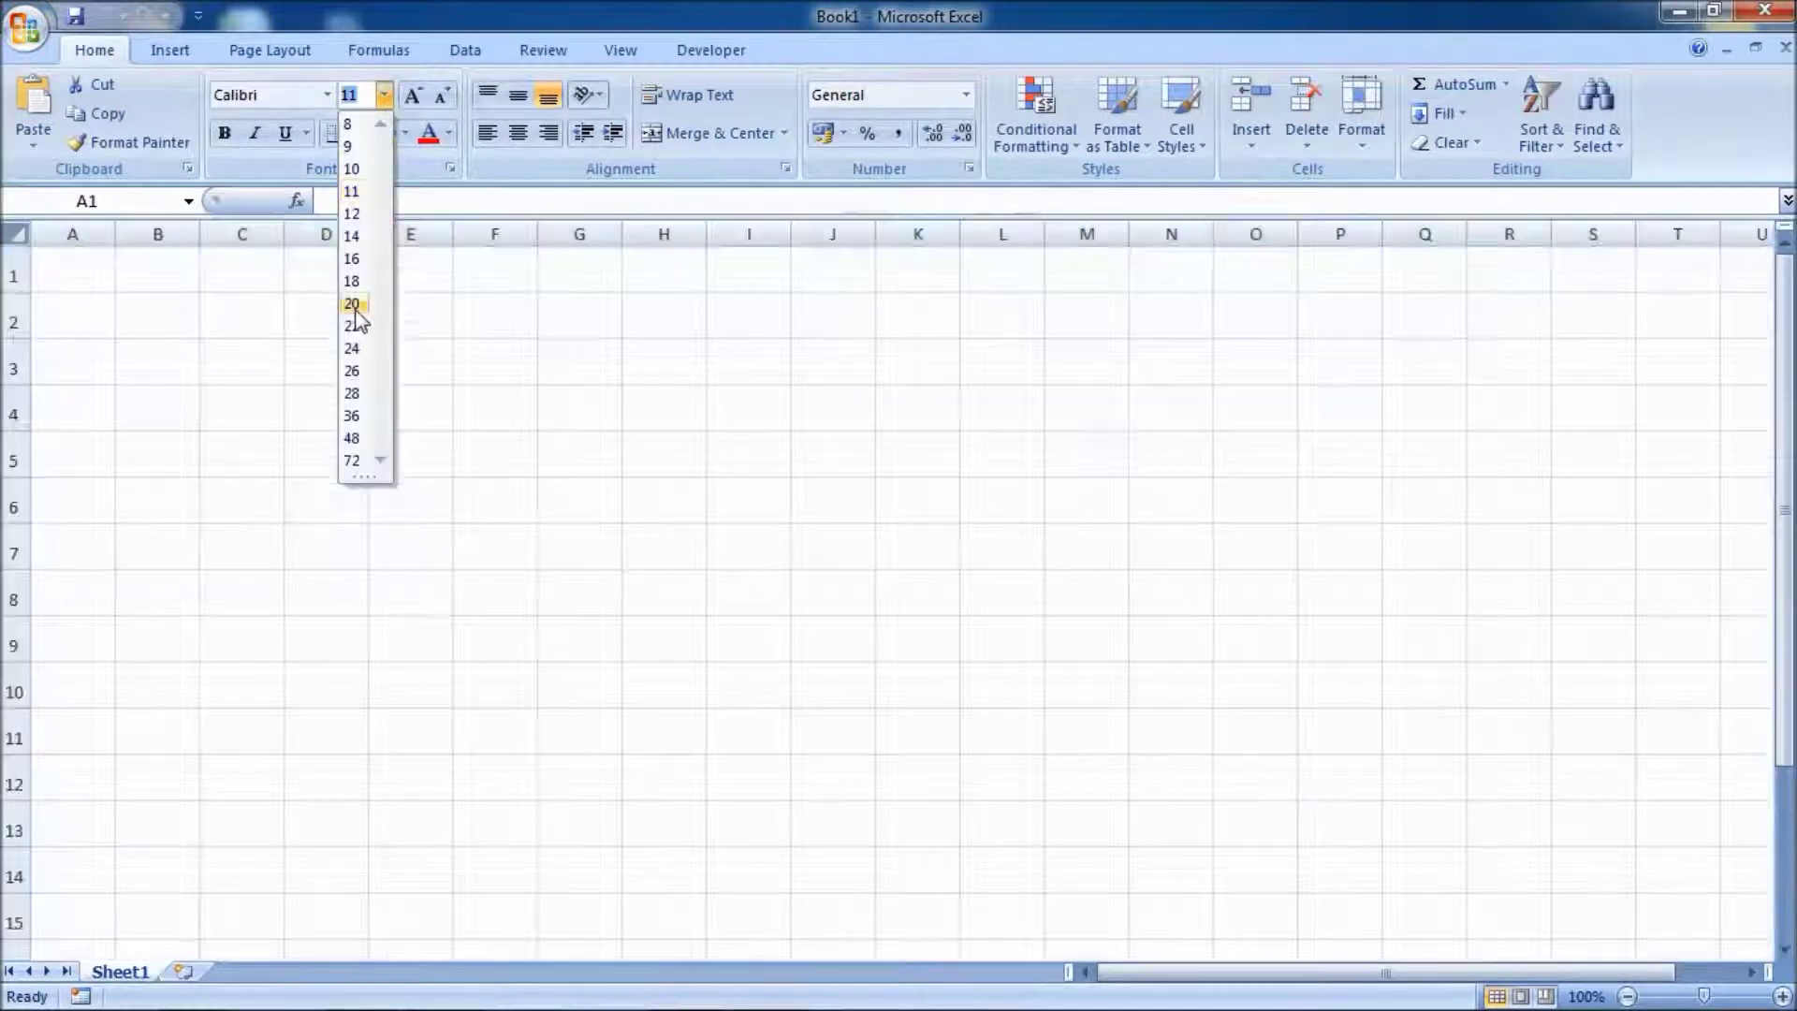
left_click(354, 307)
left_click(449, 133)
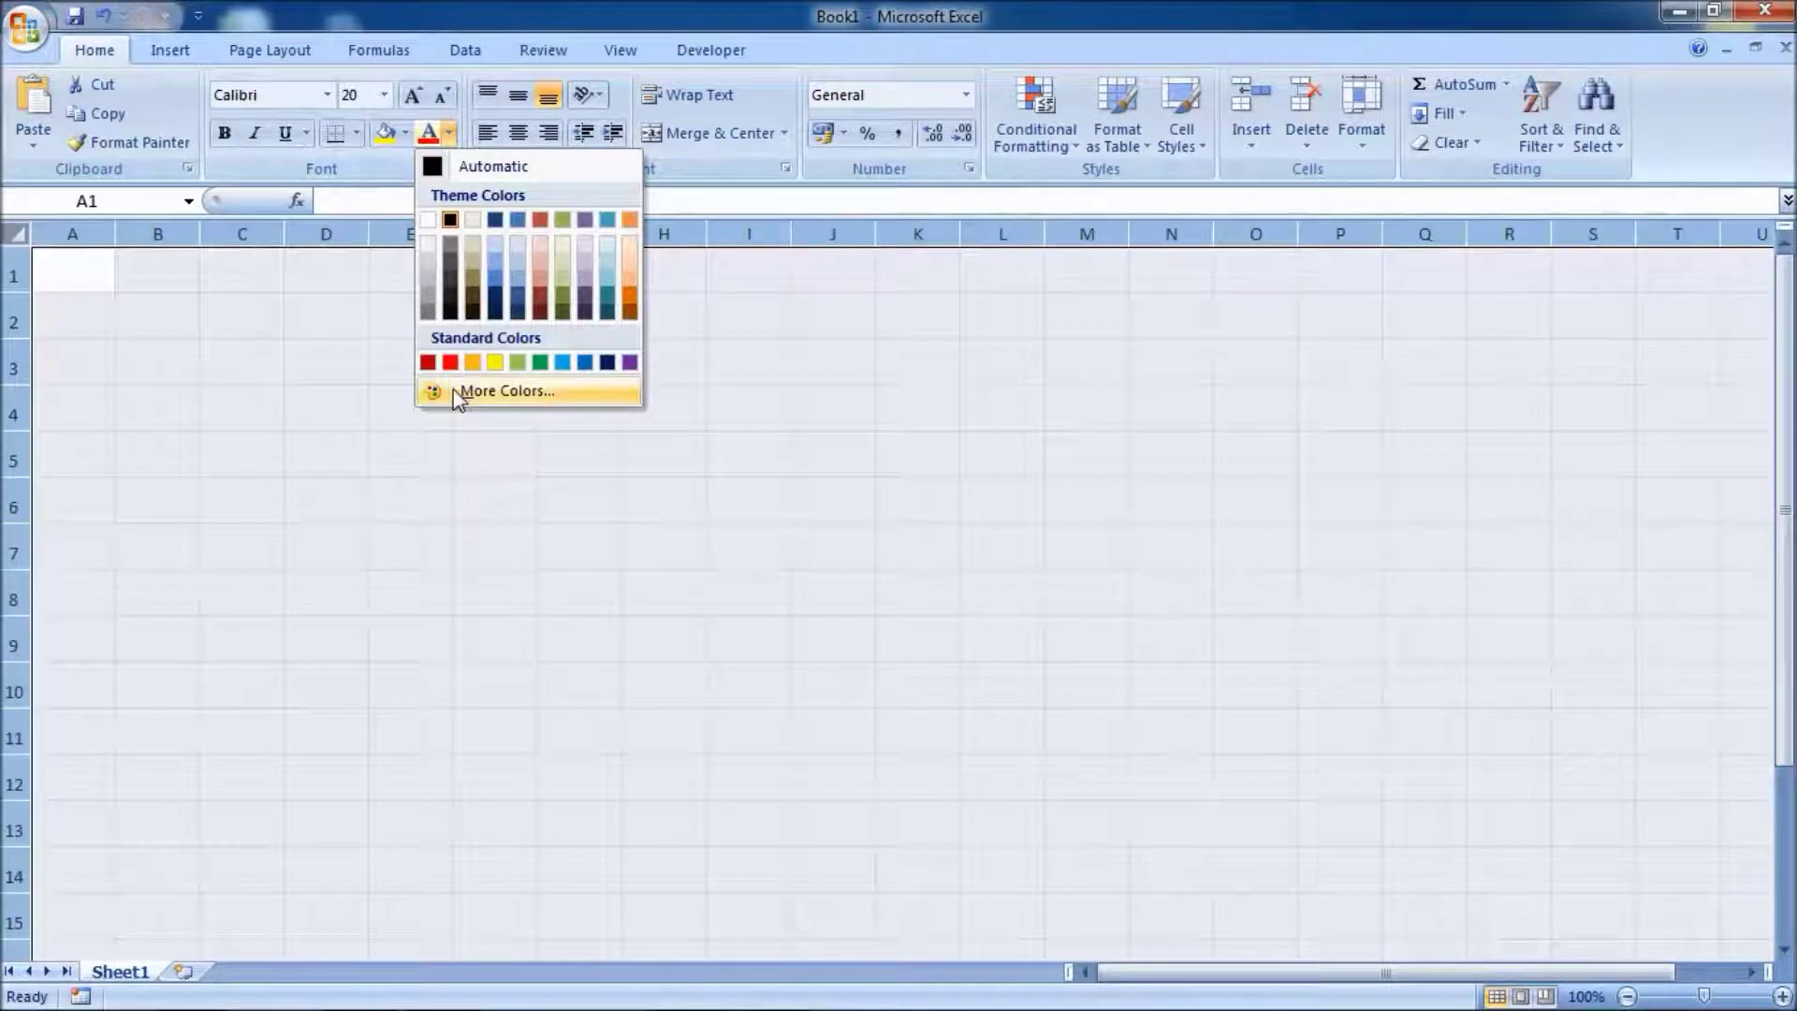
left_click(457, 391)
left_click(756, 202)
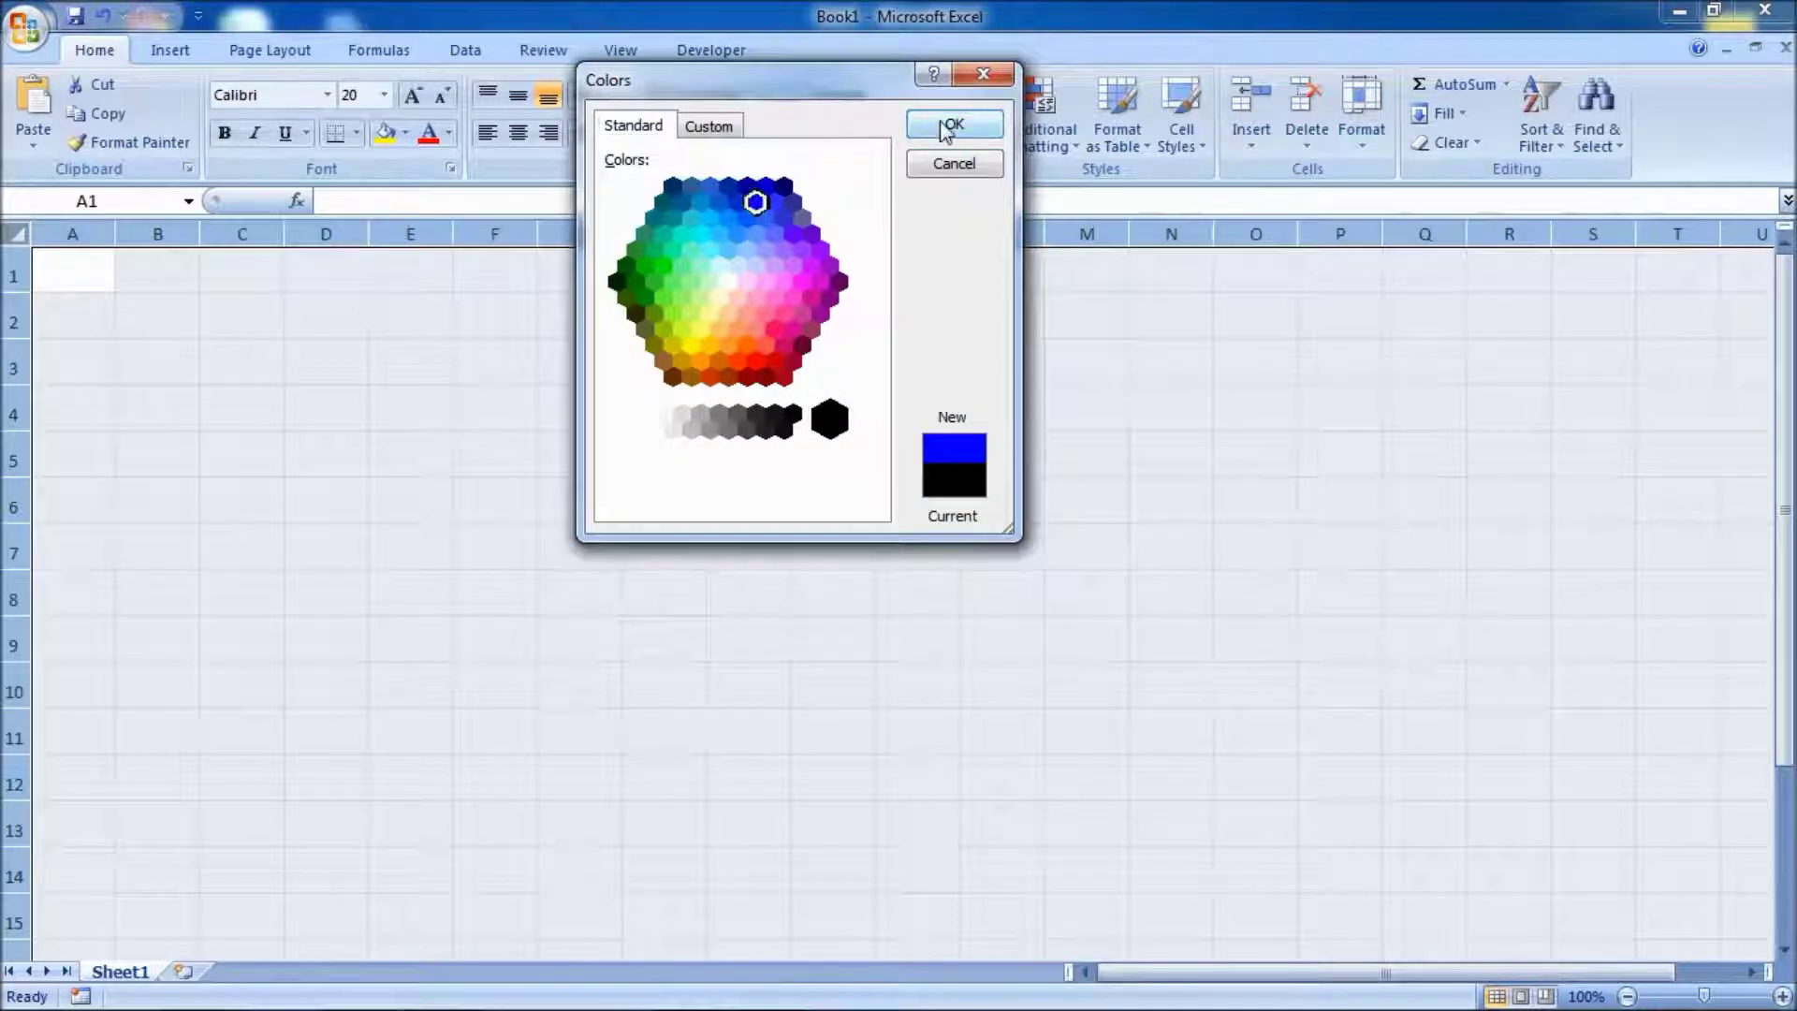
left_click(946, 126)
left_click(390, 277)
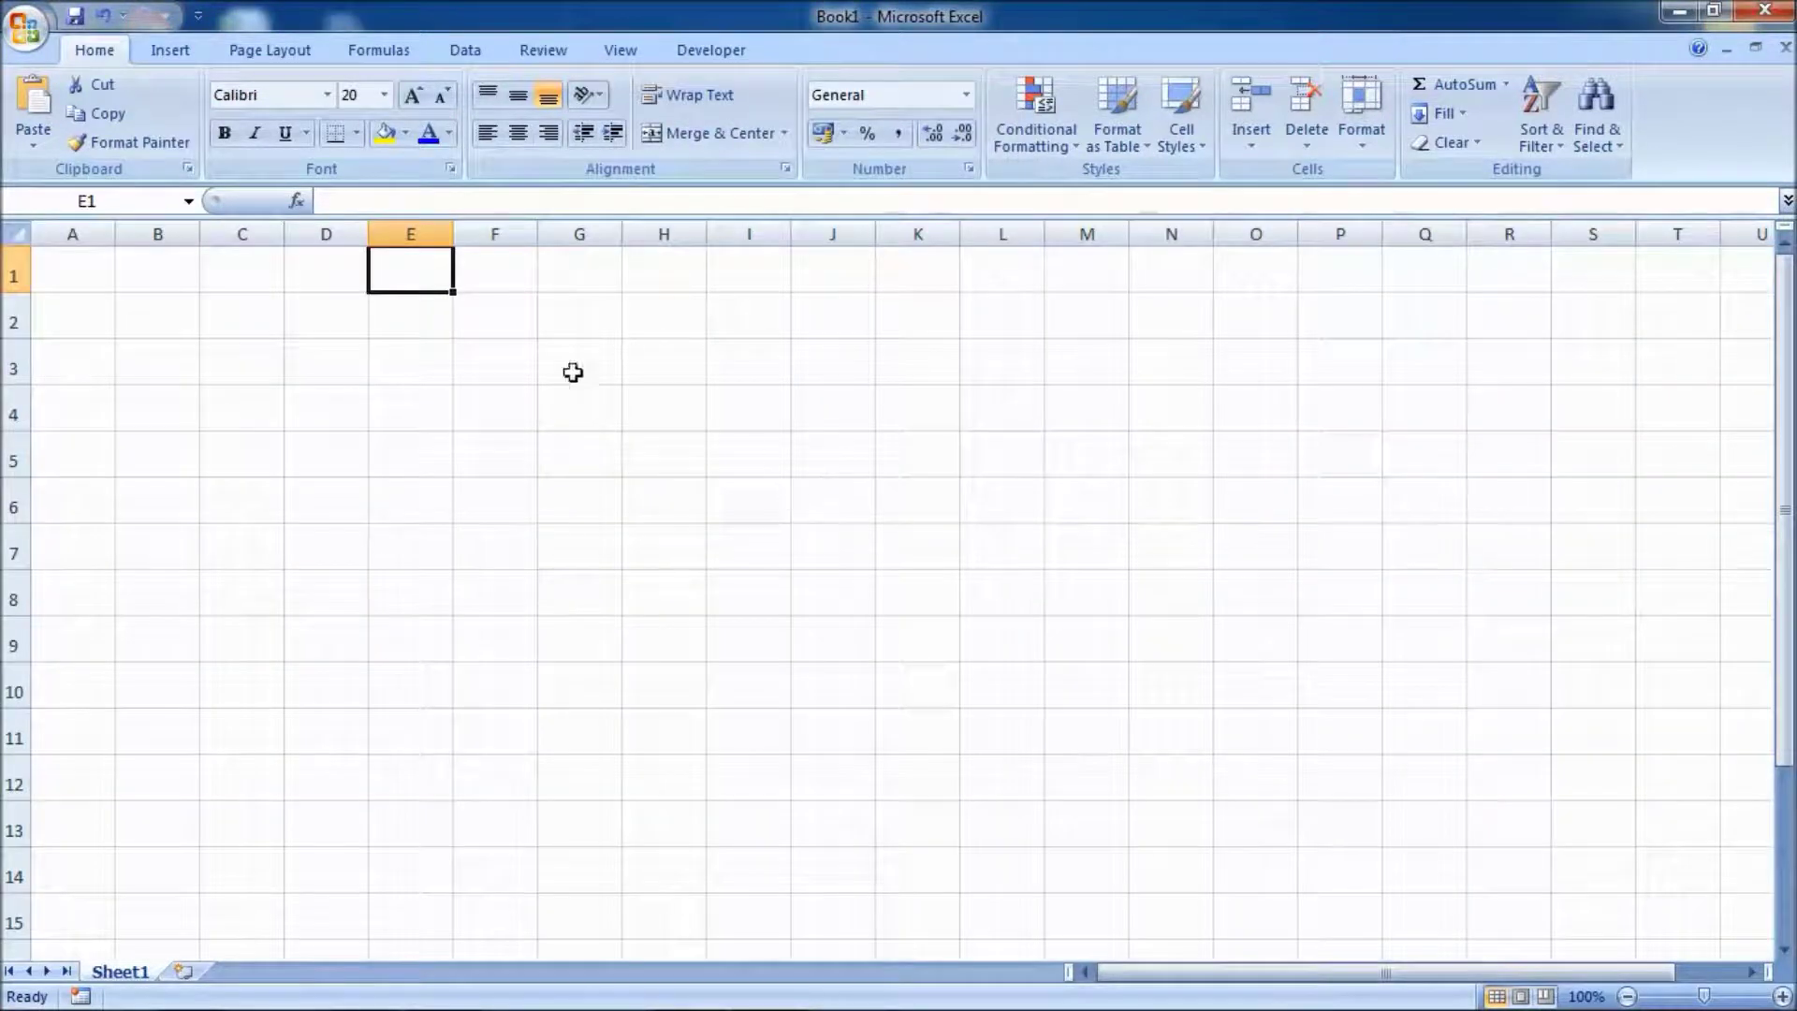
left_click(434, 312)
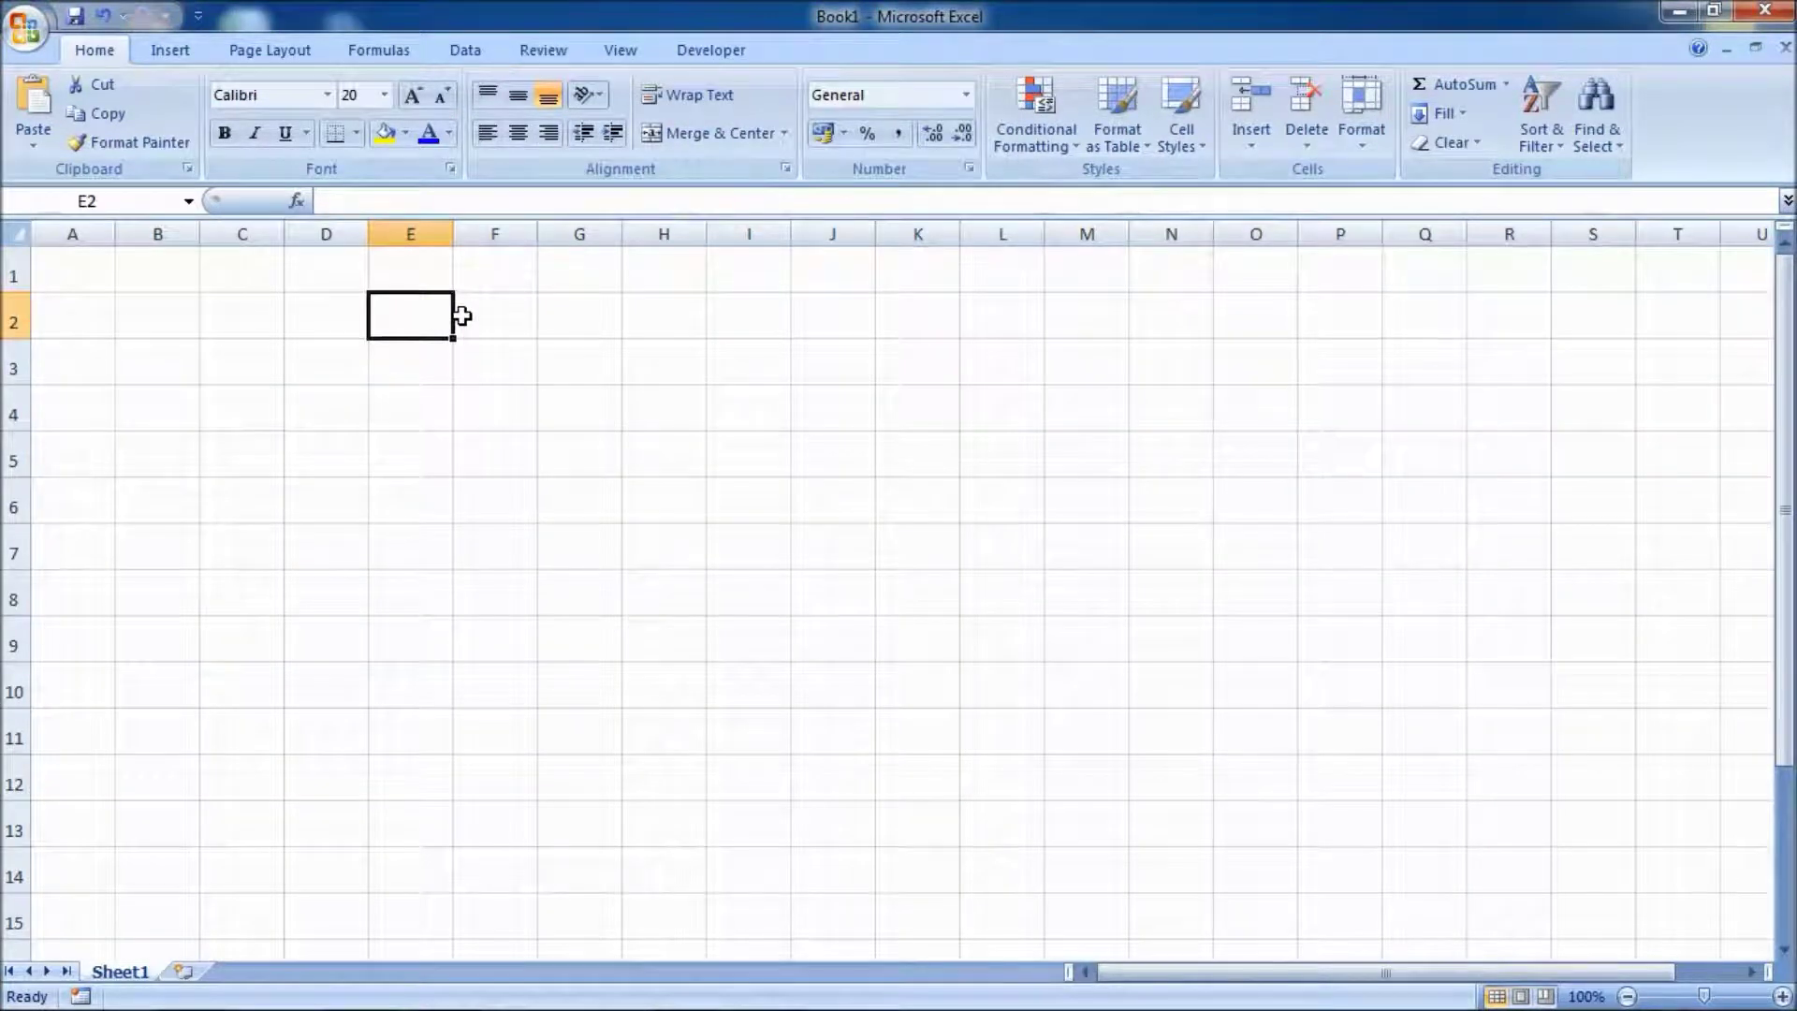
- Type 'How to hide the Row Heading and Column Heading' in E2 and 'Go to office button' in E4
type("How to hide the Row Heading and Colum")
type("Hed")
key("BackSpace")
type("ading")
left_click(402, 405)
type("Go to")
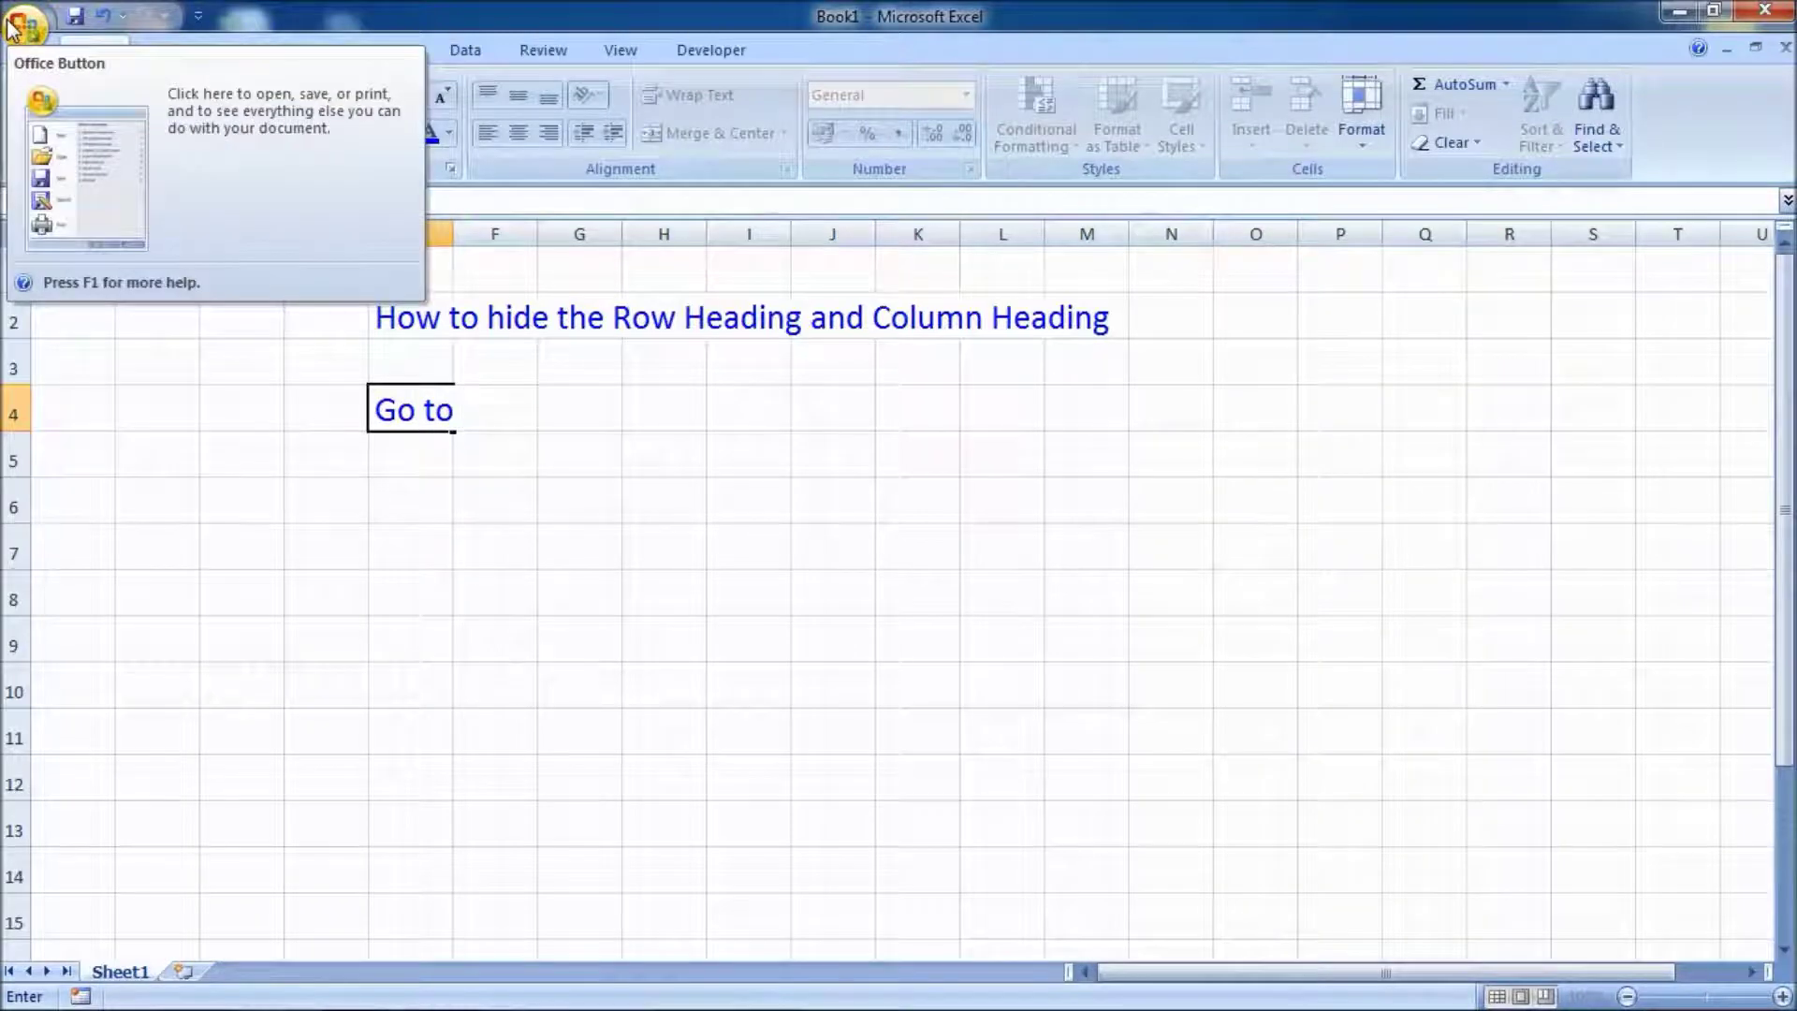
type(" office button")
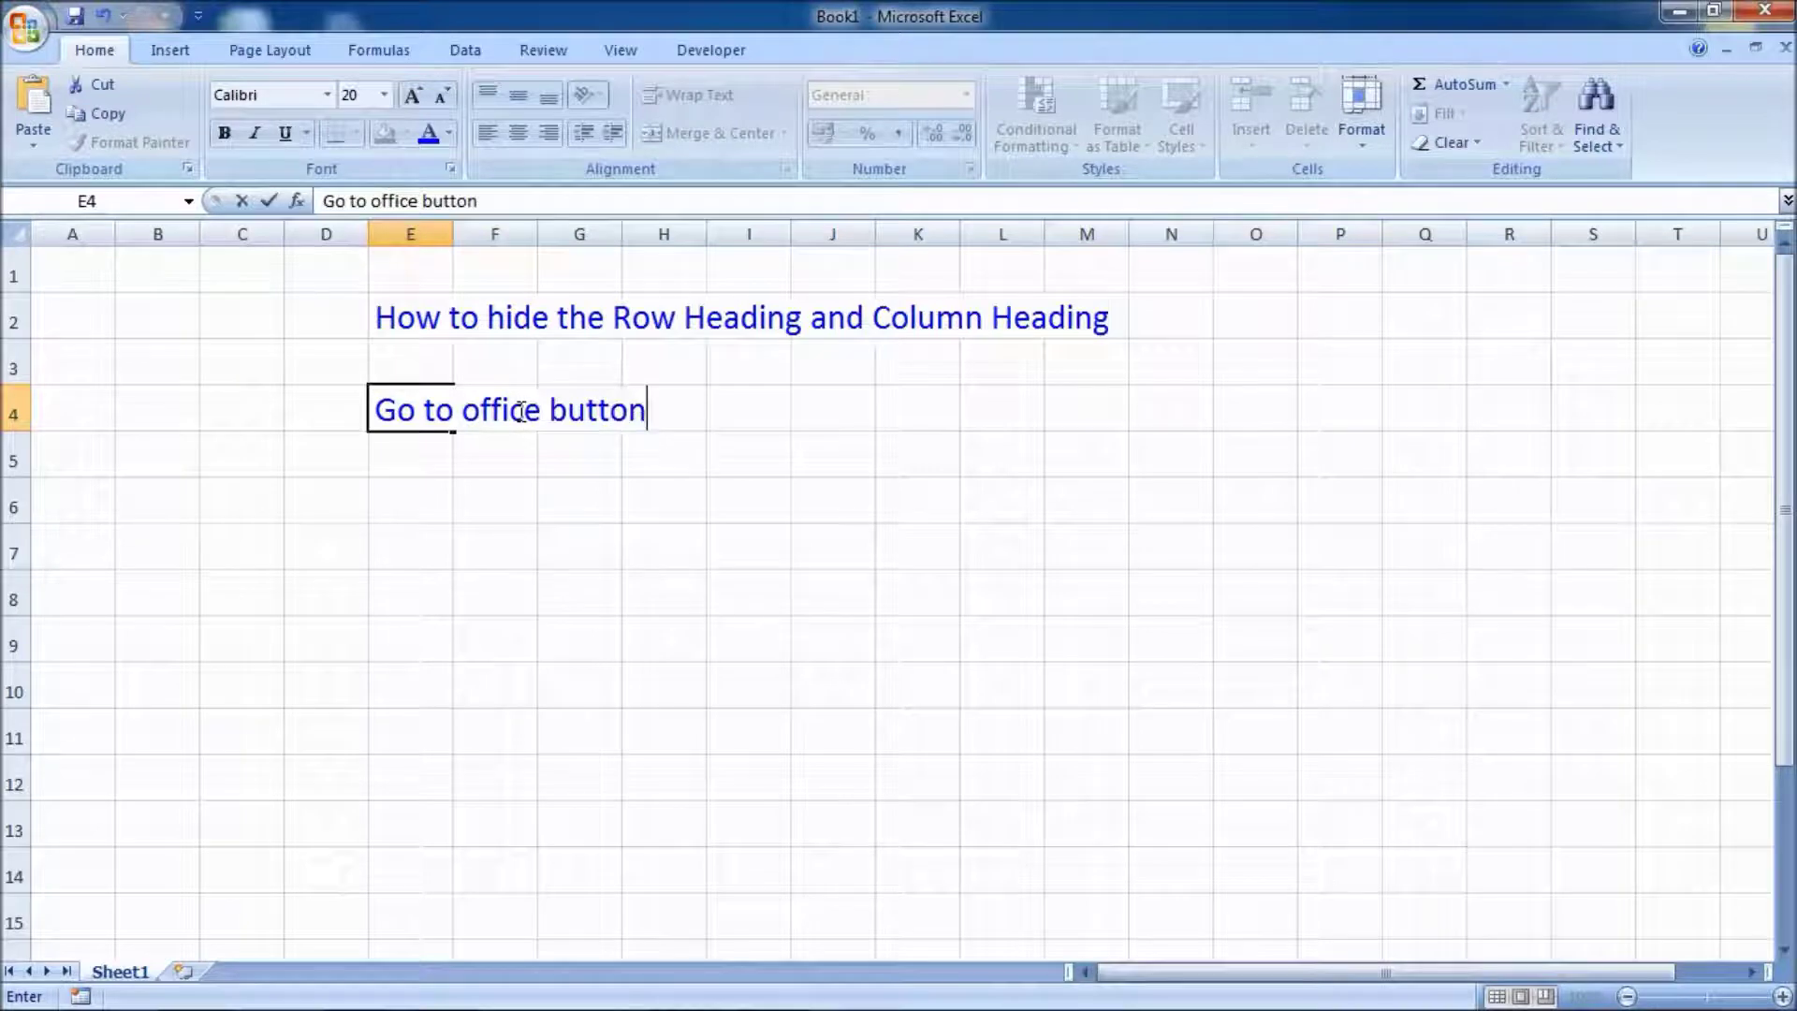
- In Excel Options > Advanced, untick Show row and column headers for Sheet1 and confirm
left_click(21, 38)
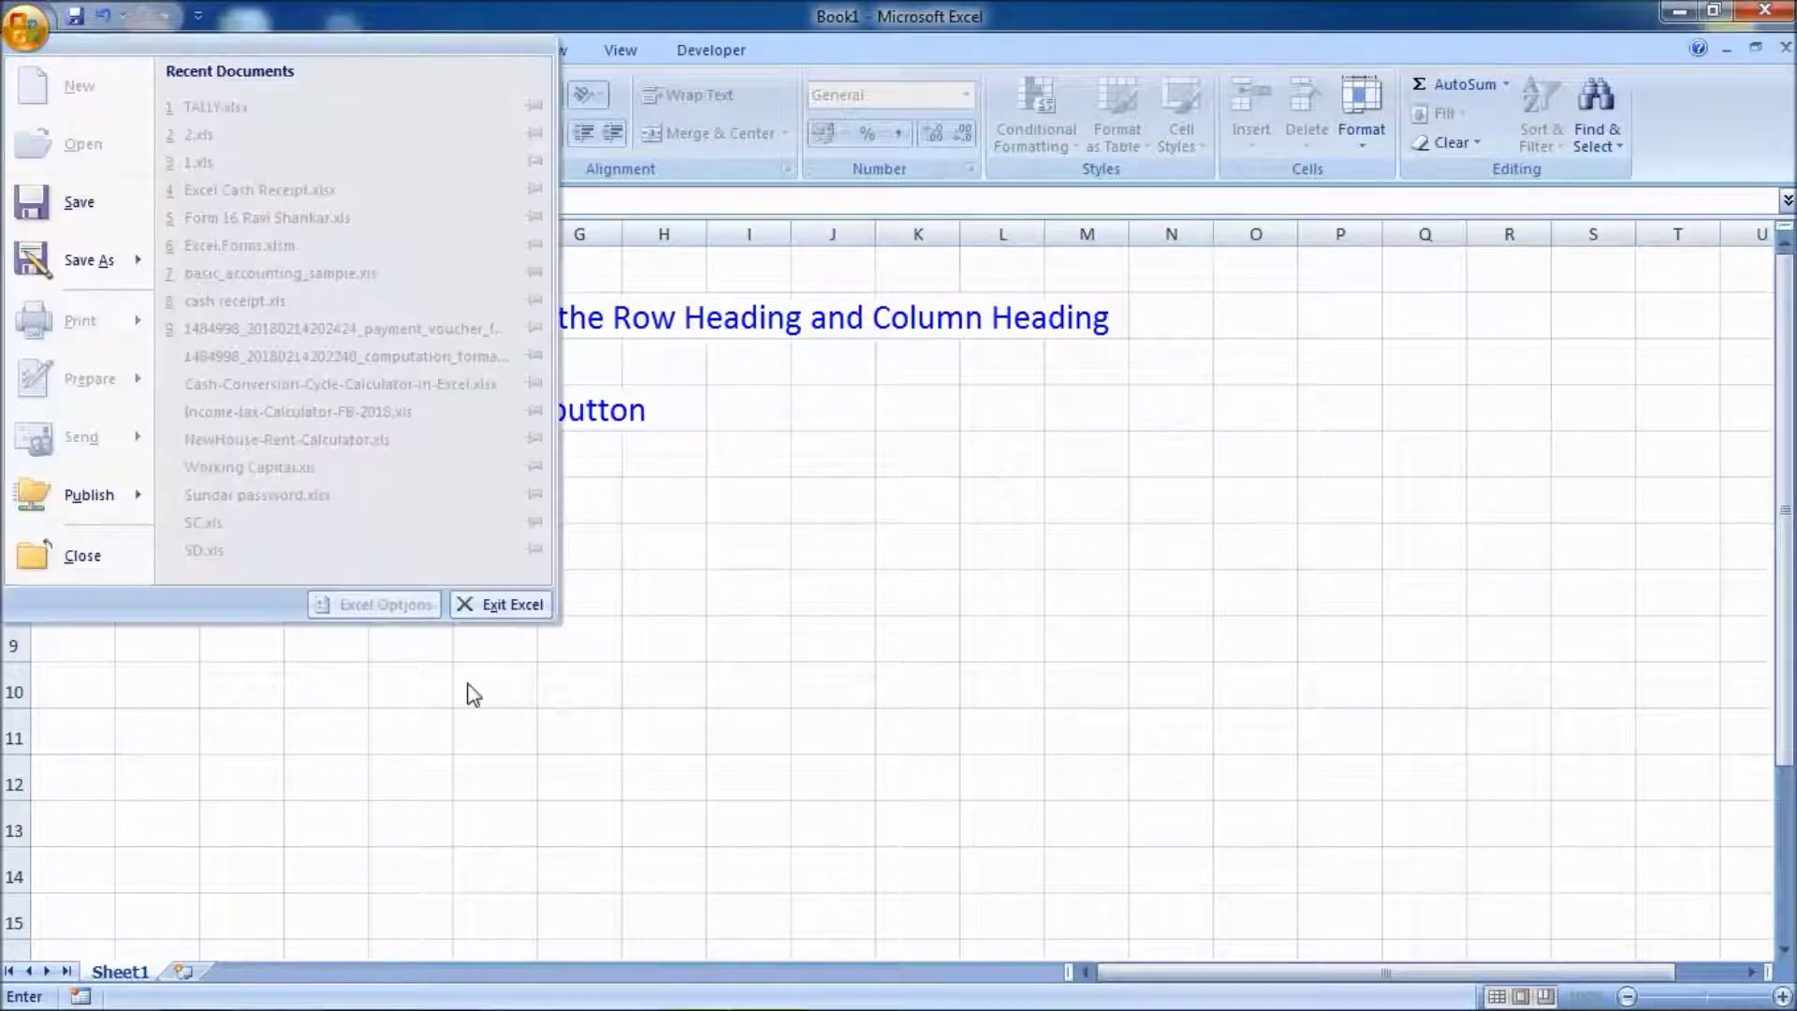
left_click(473, 694)
left_click(20, 38)
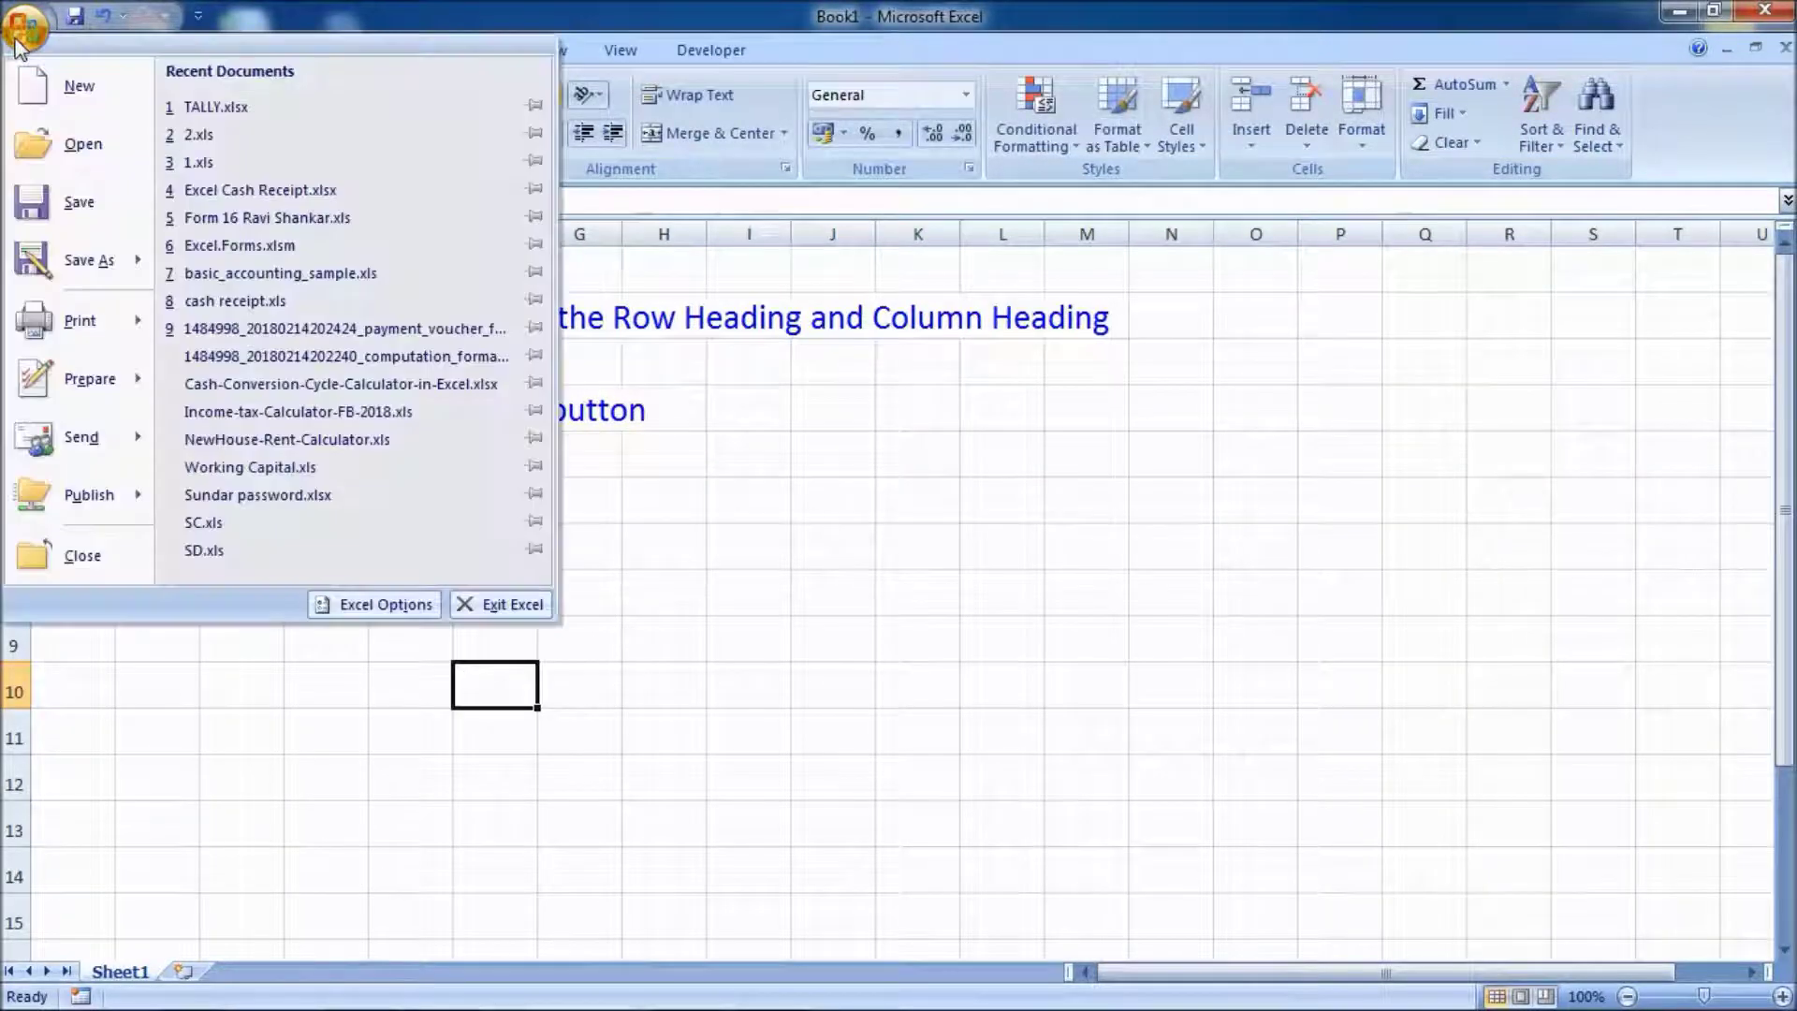
left_click(363, 605)
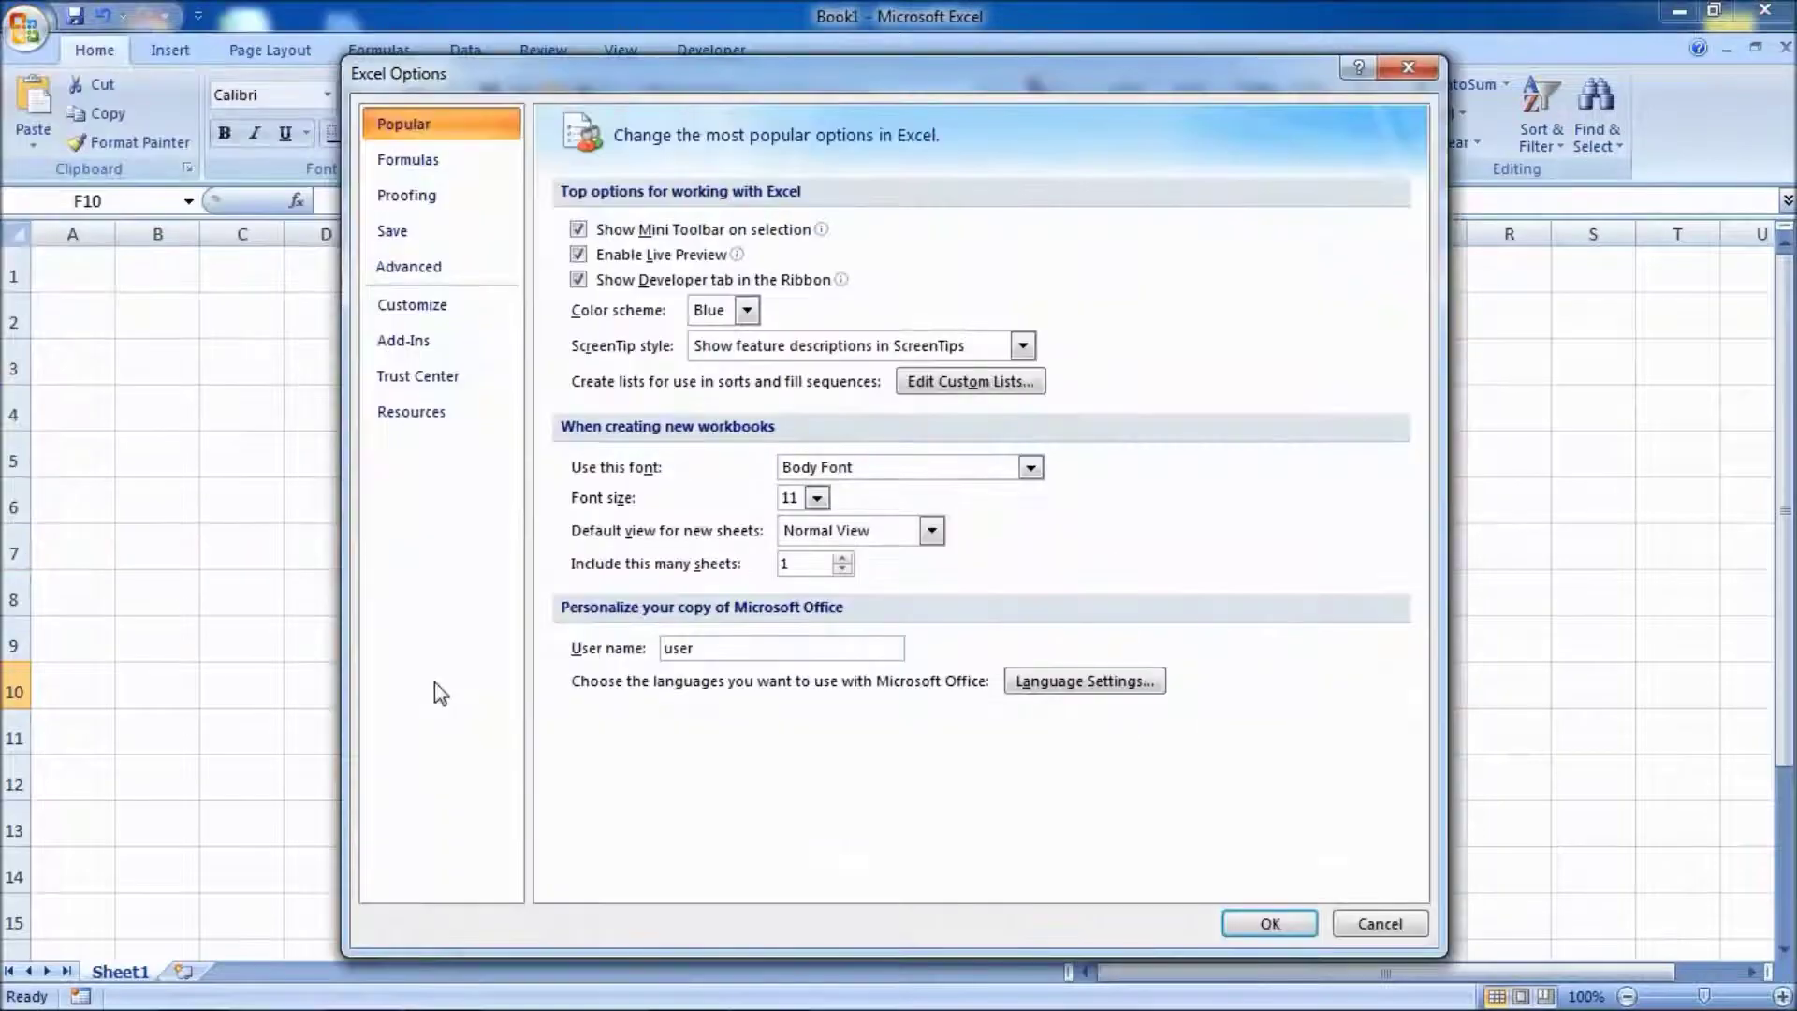
left_click(416, 271)
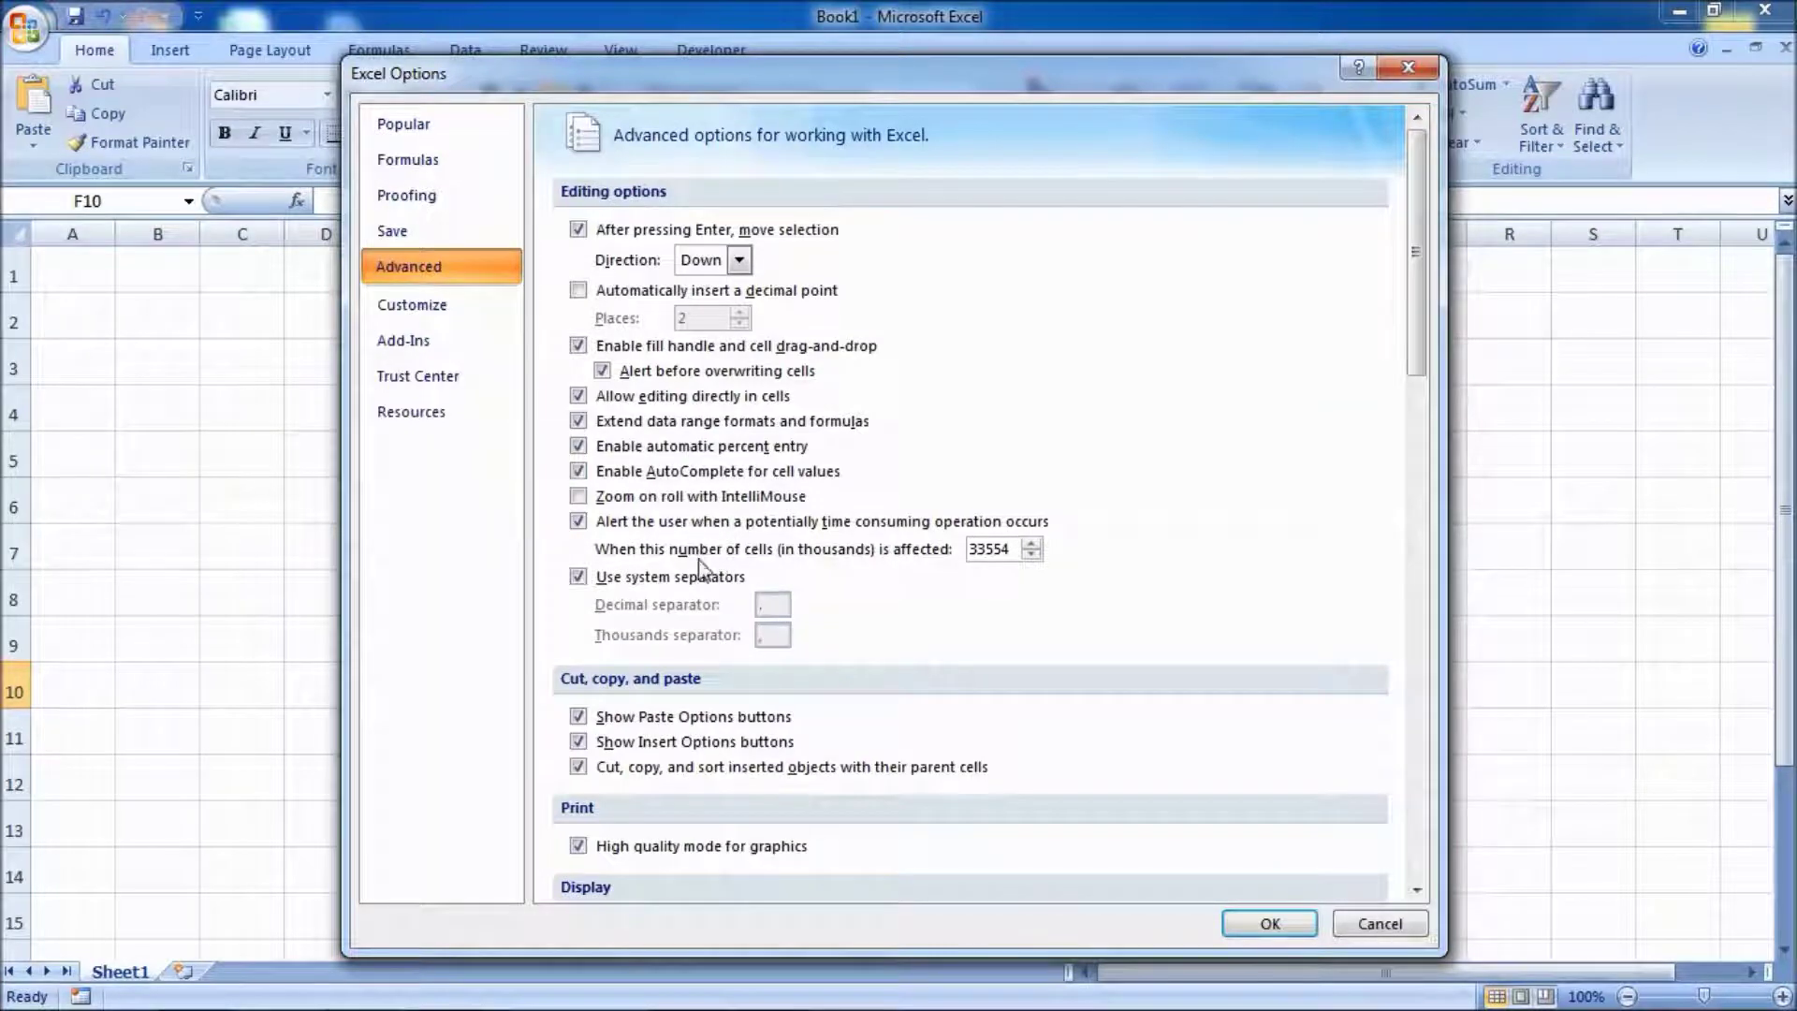
scroll(693, 562, "down", 2)
scroll(693, 561, "down", 1)
scroll(692, 562, "down", 2)
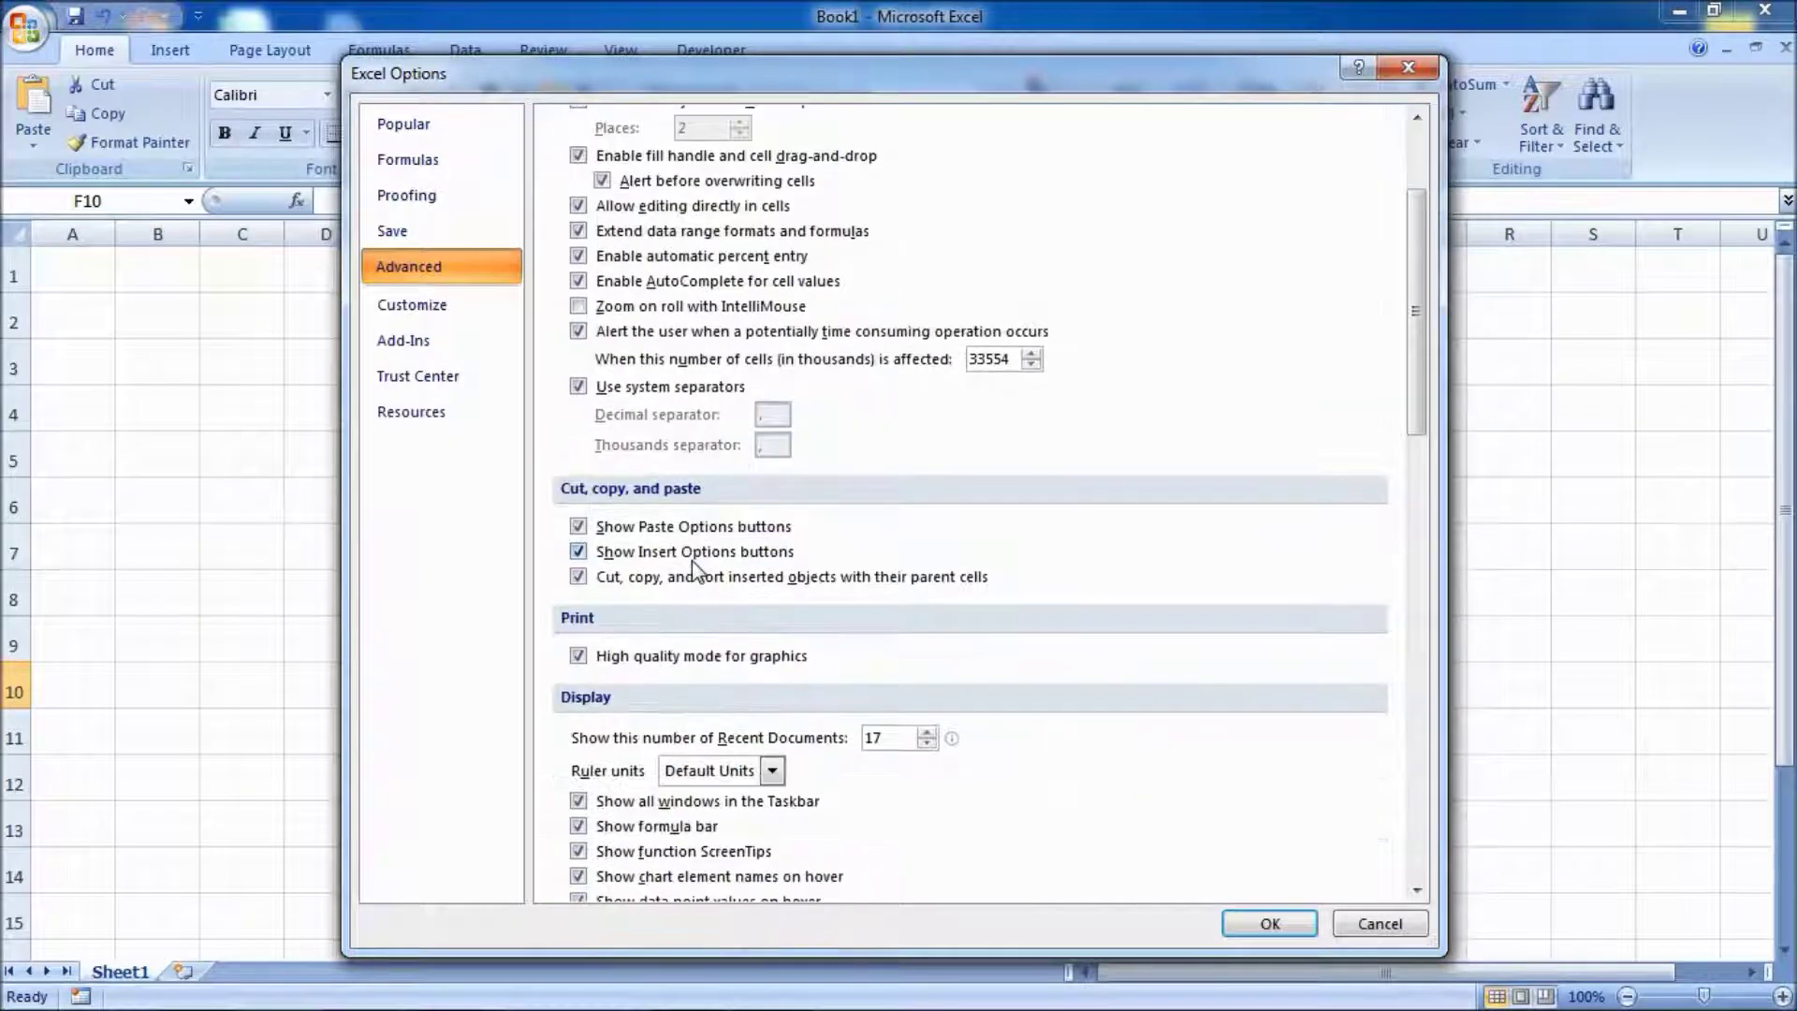
scroll(696, 568, "down", 1)
scroll(693, 571, "down", 1)
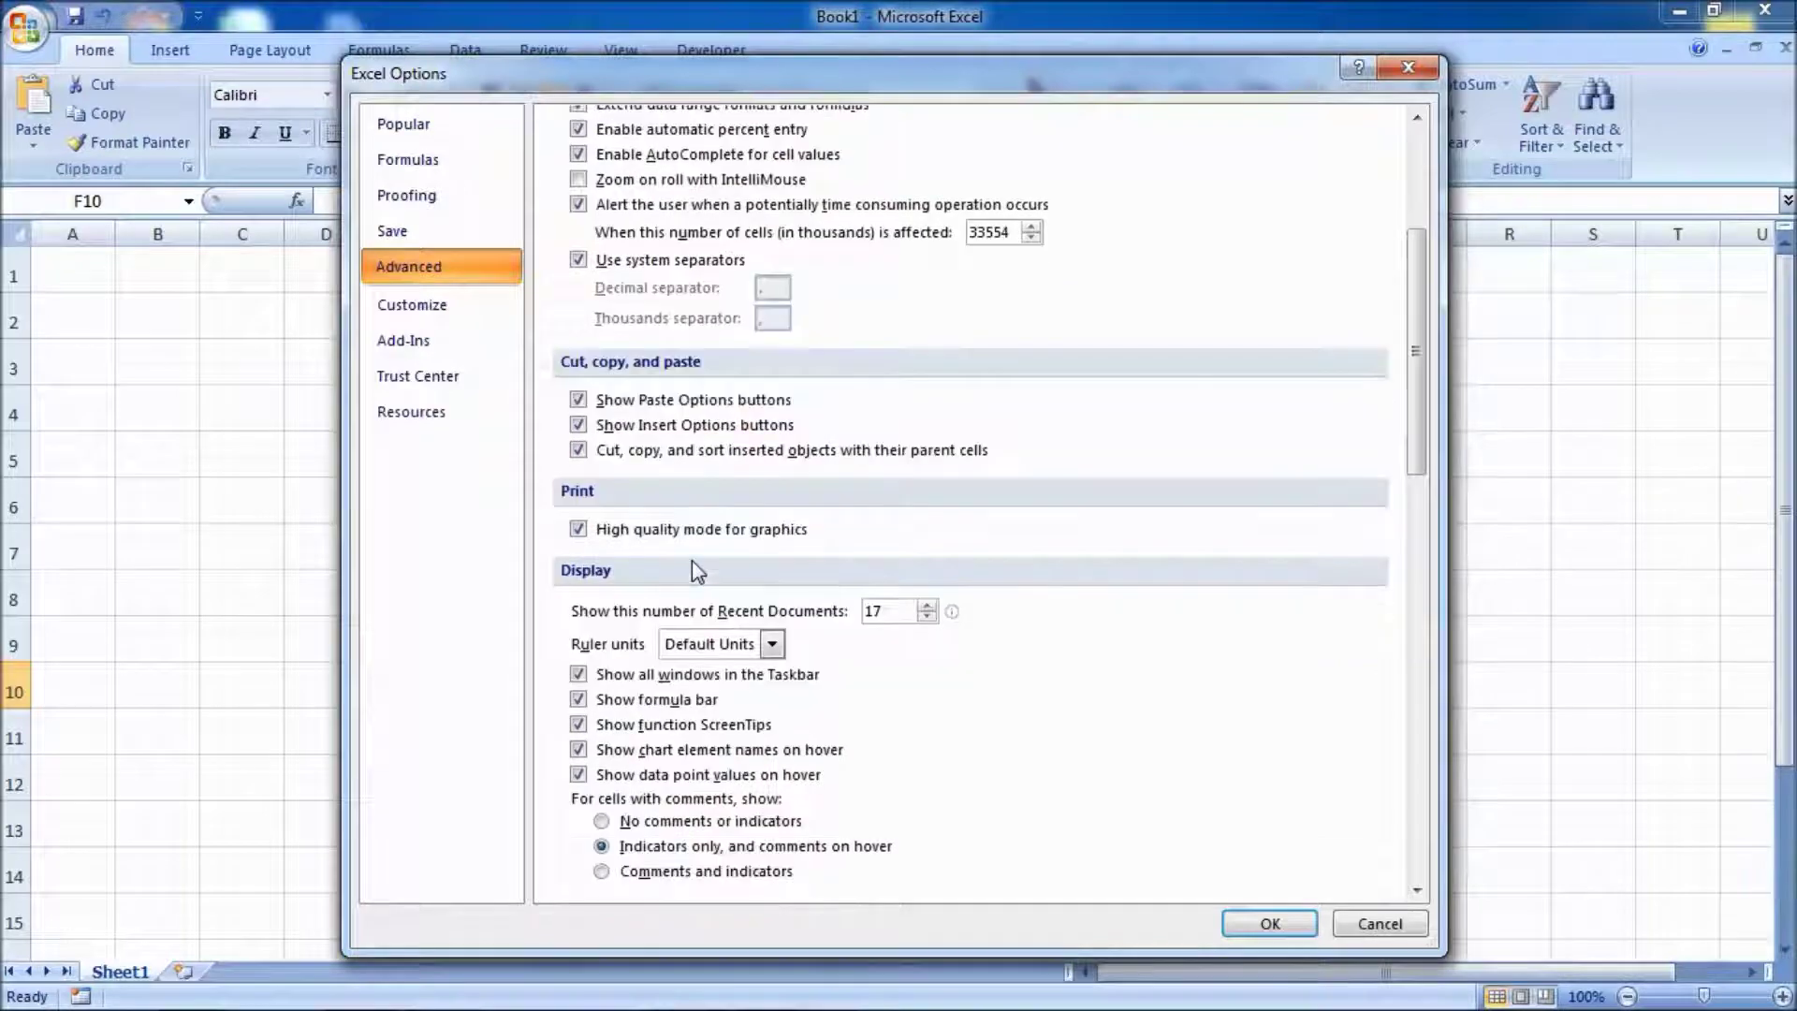
scroll(693, 559, "down", 1)
scroll(693, 561, "down", 1)
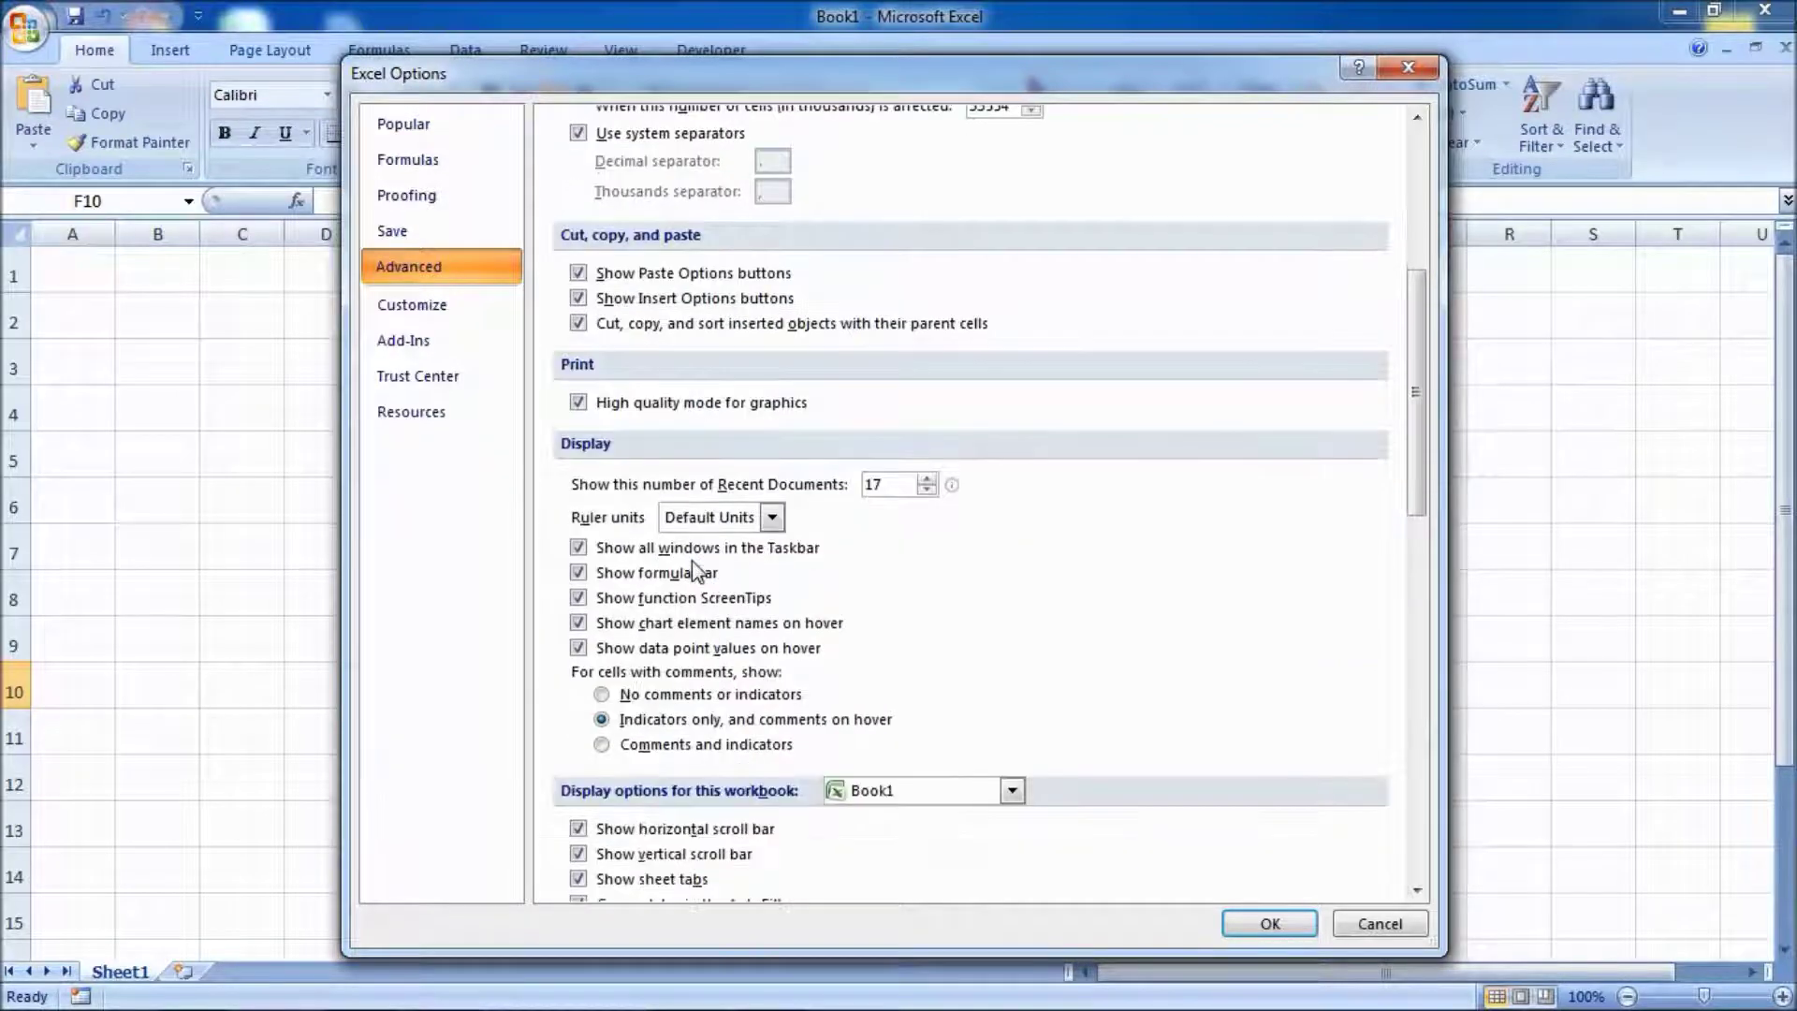
scroll(693, 569, "down", 1)
scroll(692, 562, "down", 1)
scroll(692, 562, "down", 1)
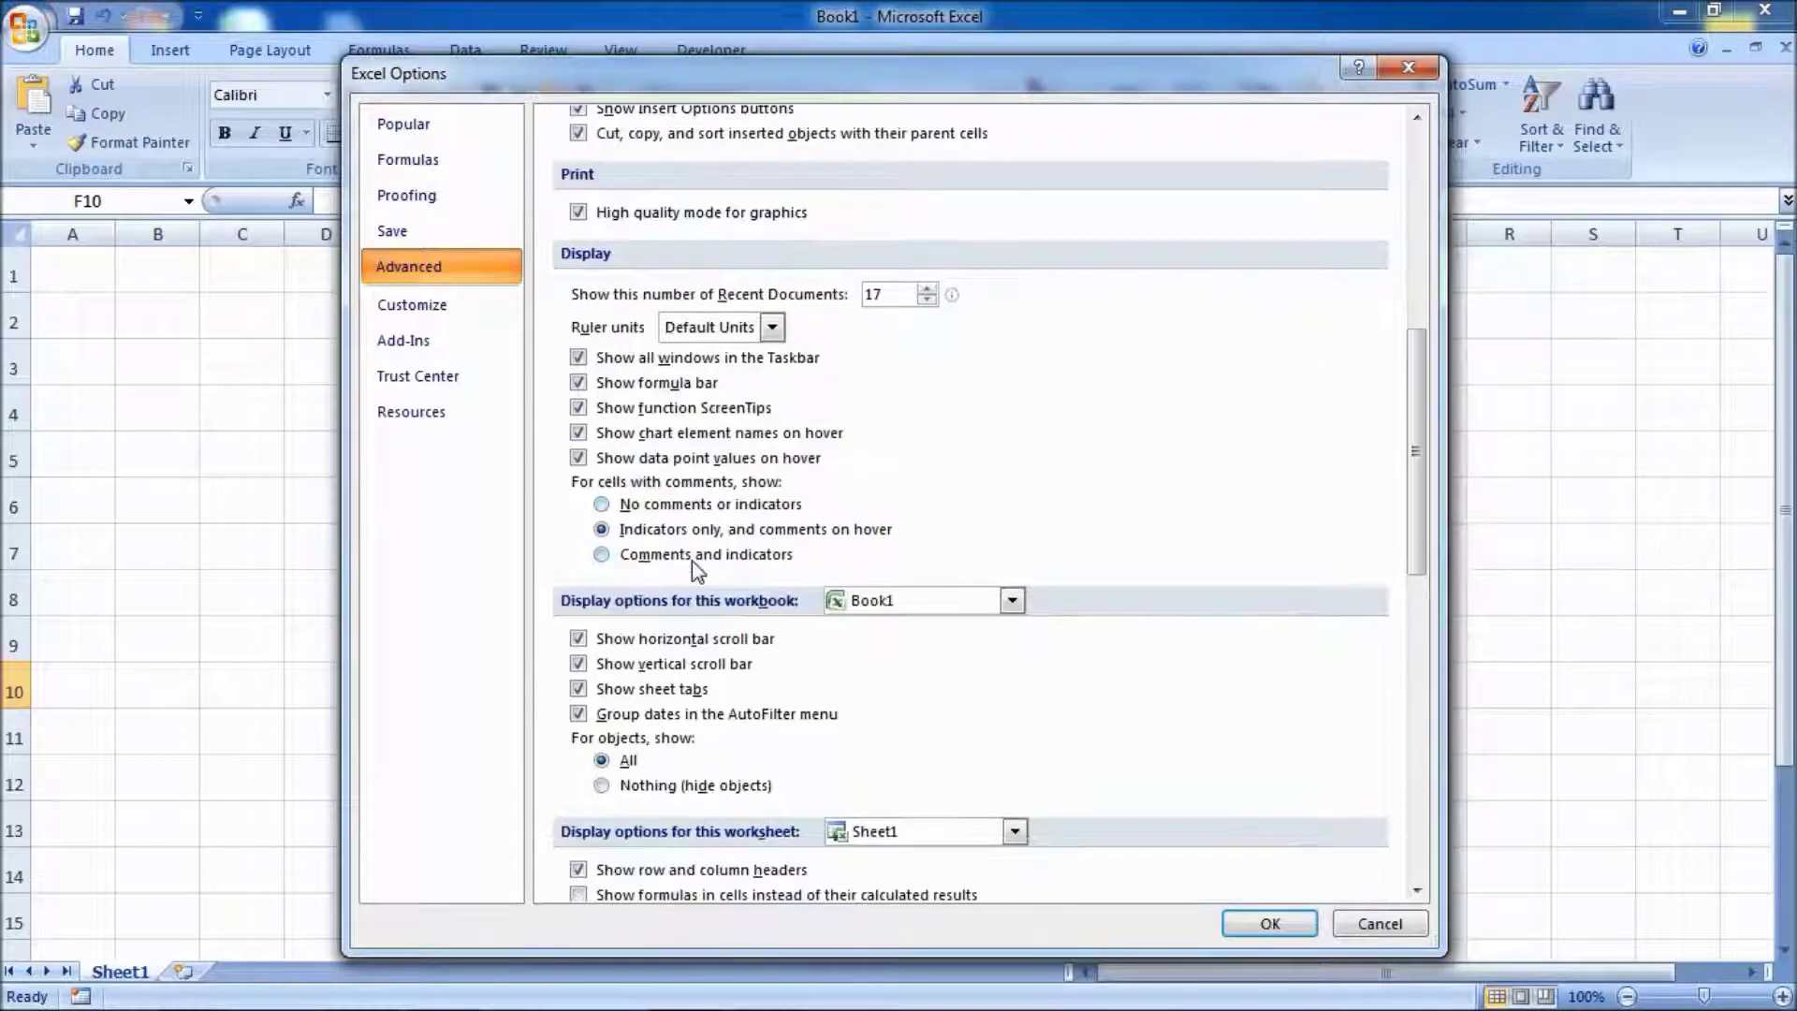
scroll(692, 561, "down", 1)
left_click(578, 806)
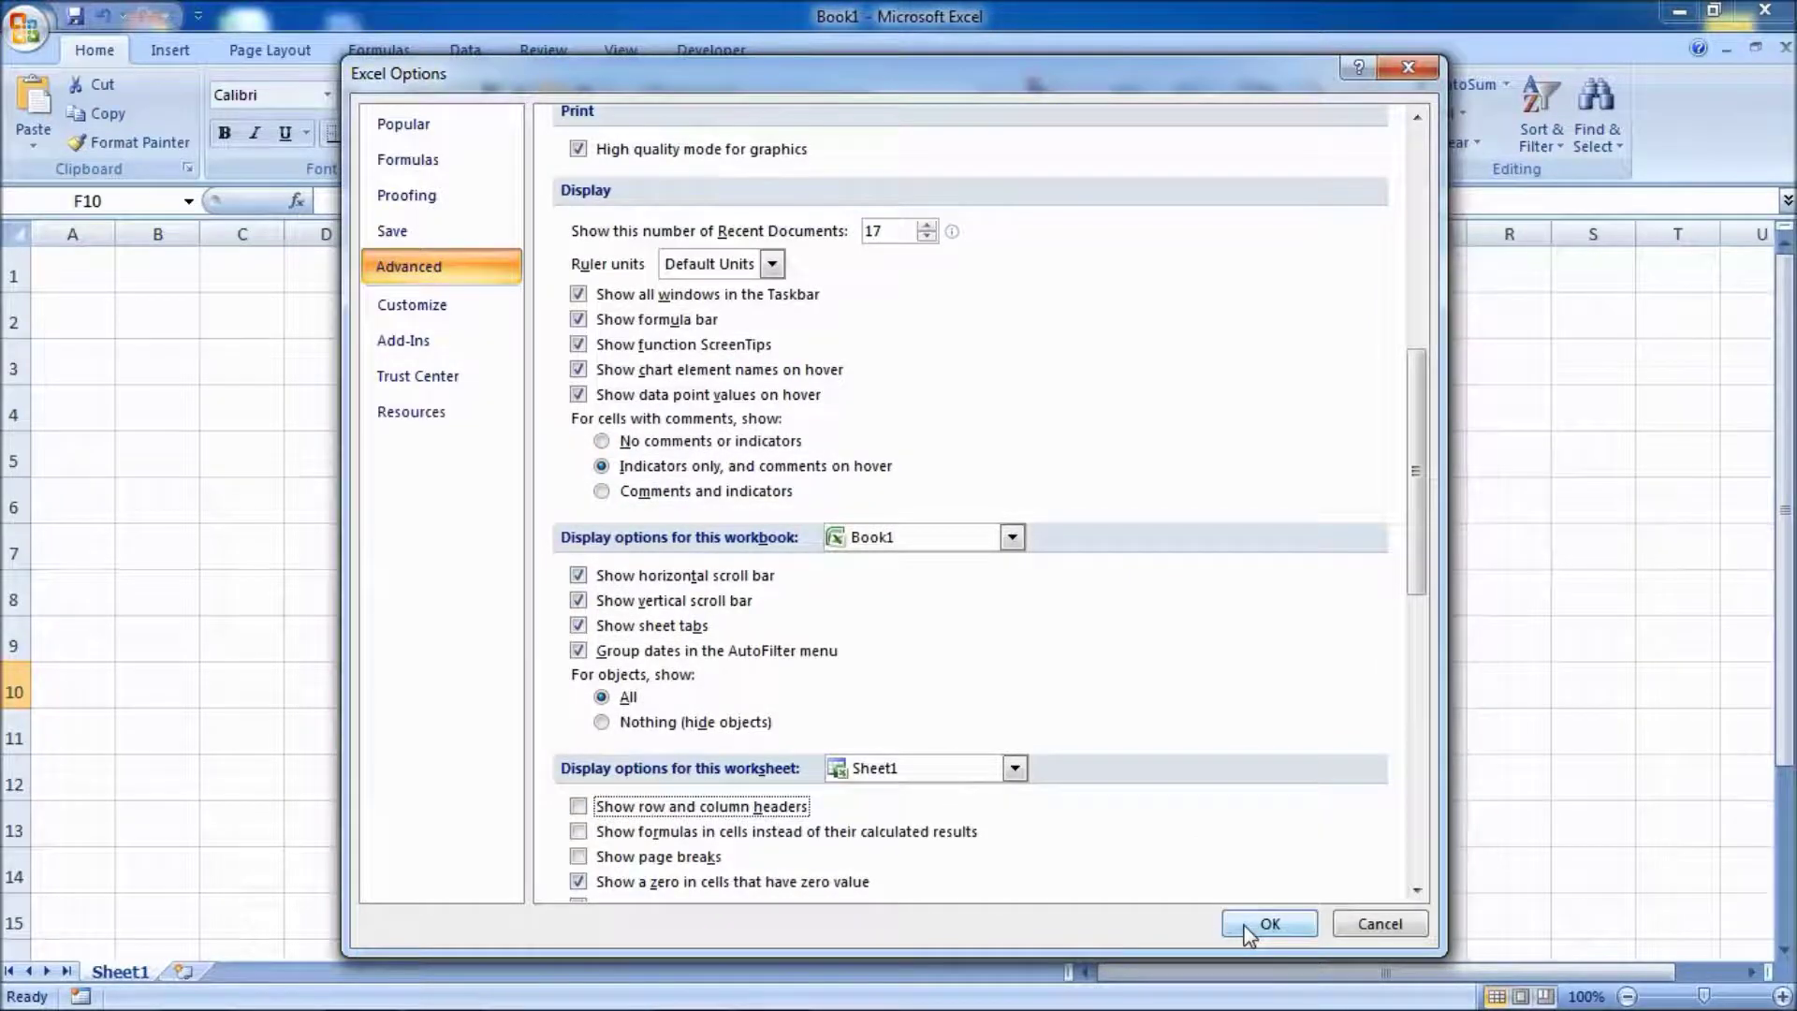
left_click(1269, 924)
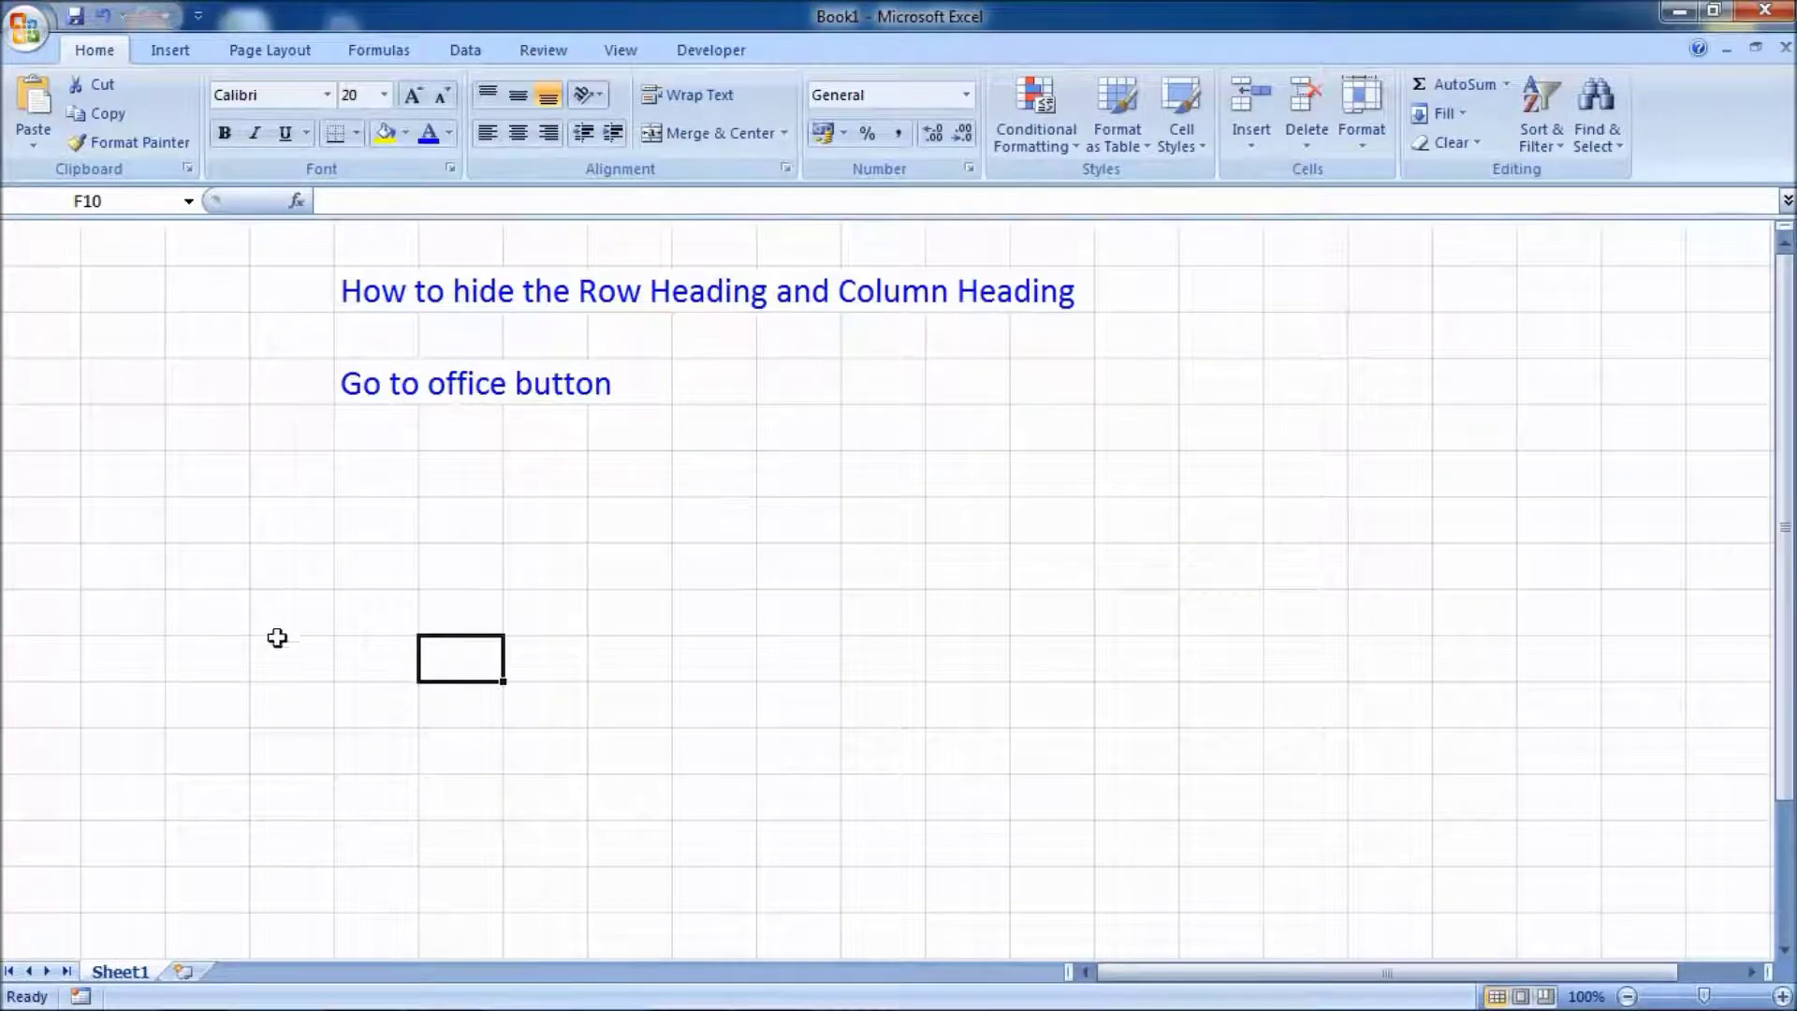
- Enter 'Click Excel Option Button' in cell E5
left_click(356, 400)
left_click(367, 423)
type("CLi")
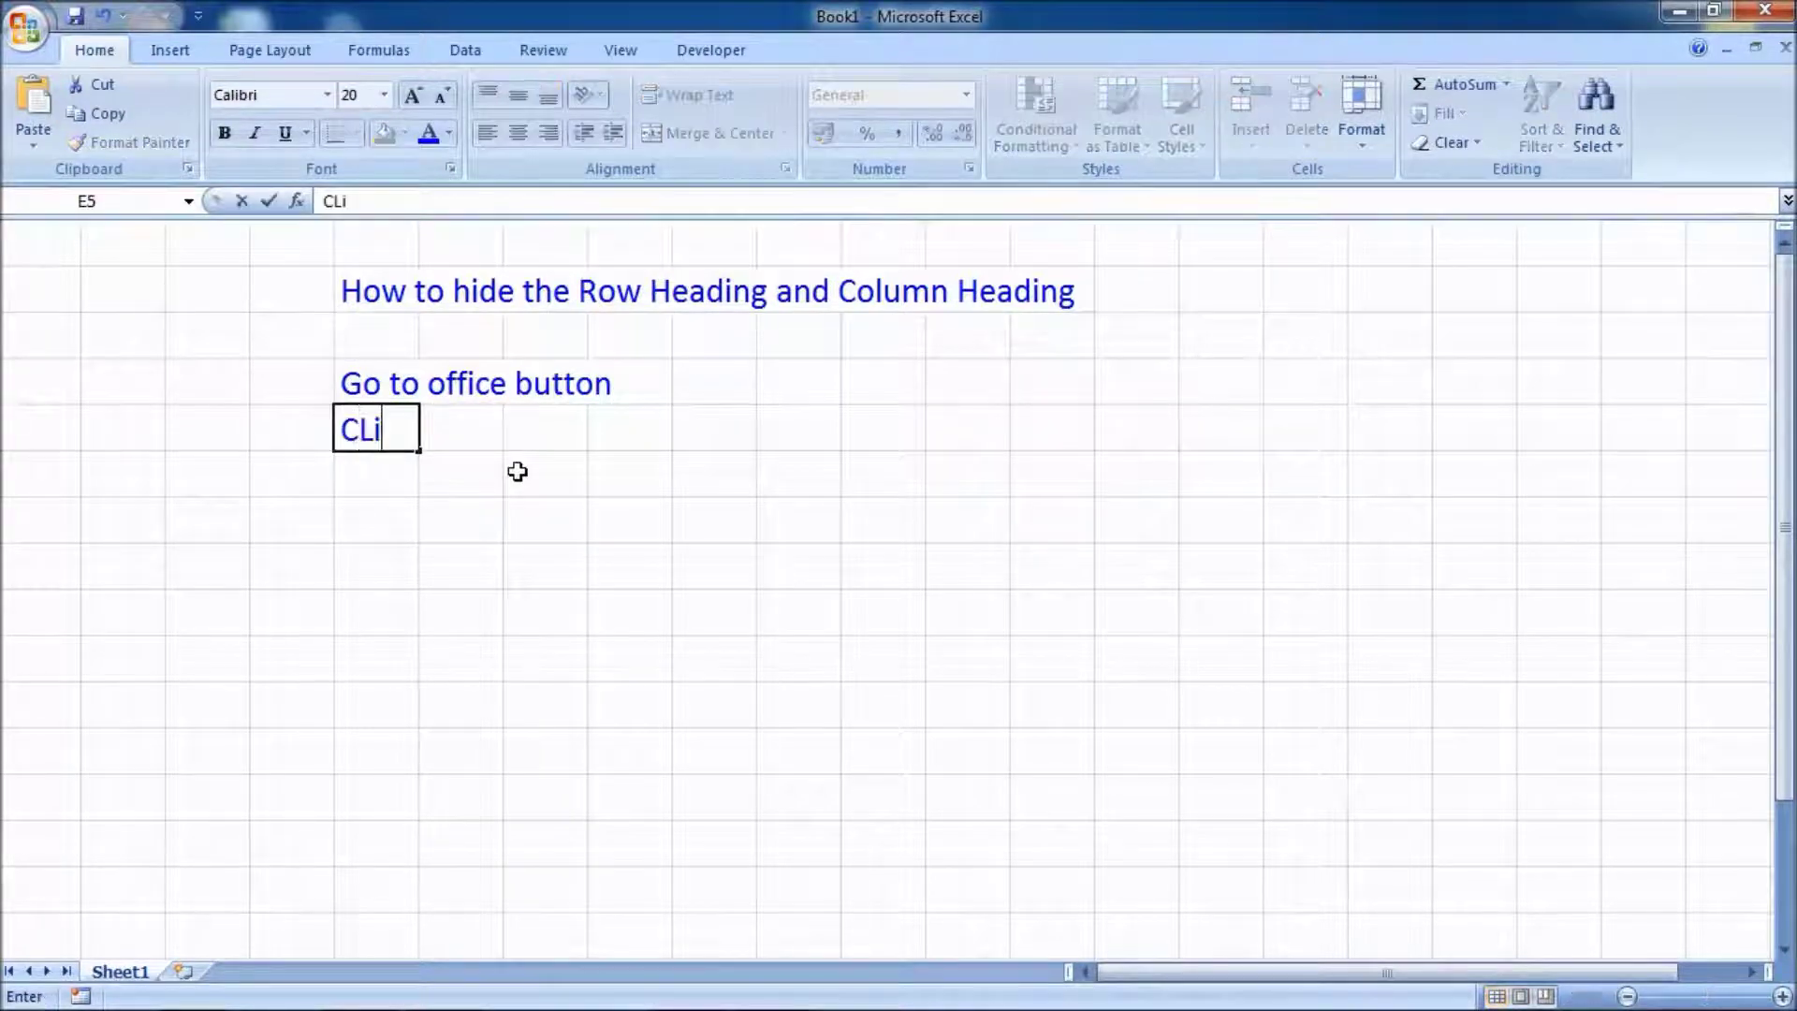
type("click")
key("BackSpace")
key("BackSpace")
key("BackSpace")
key("BackSpace")
type("k")
left_click(26, 28)
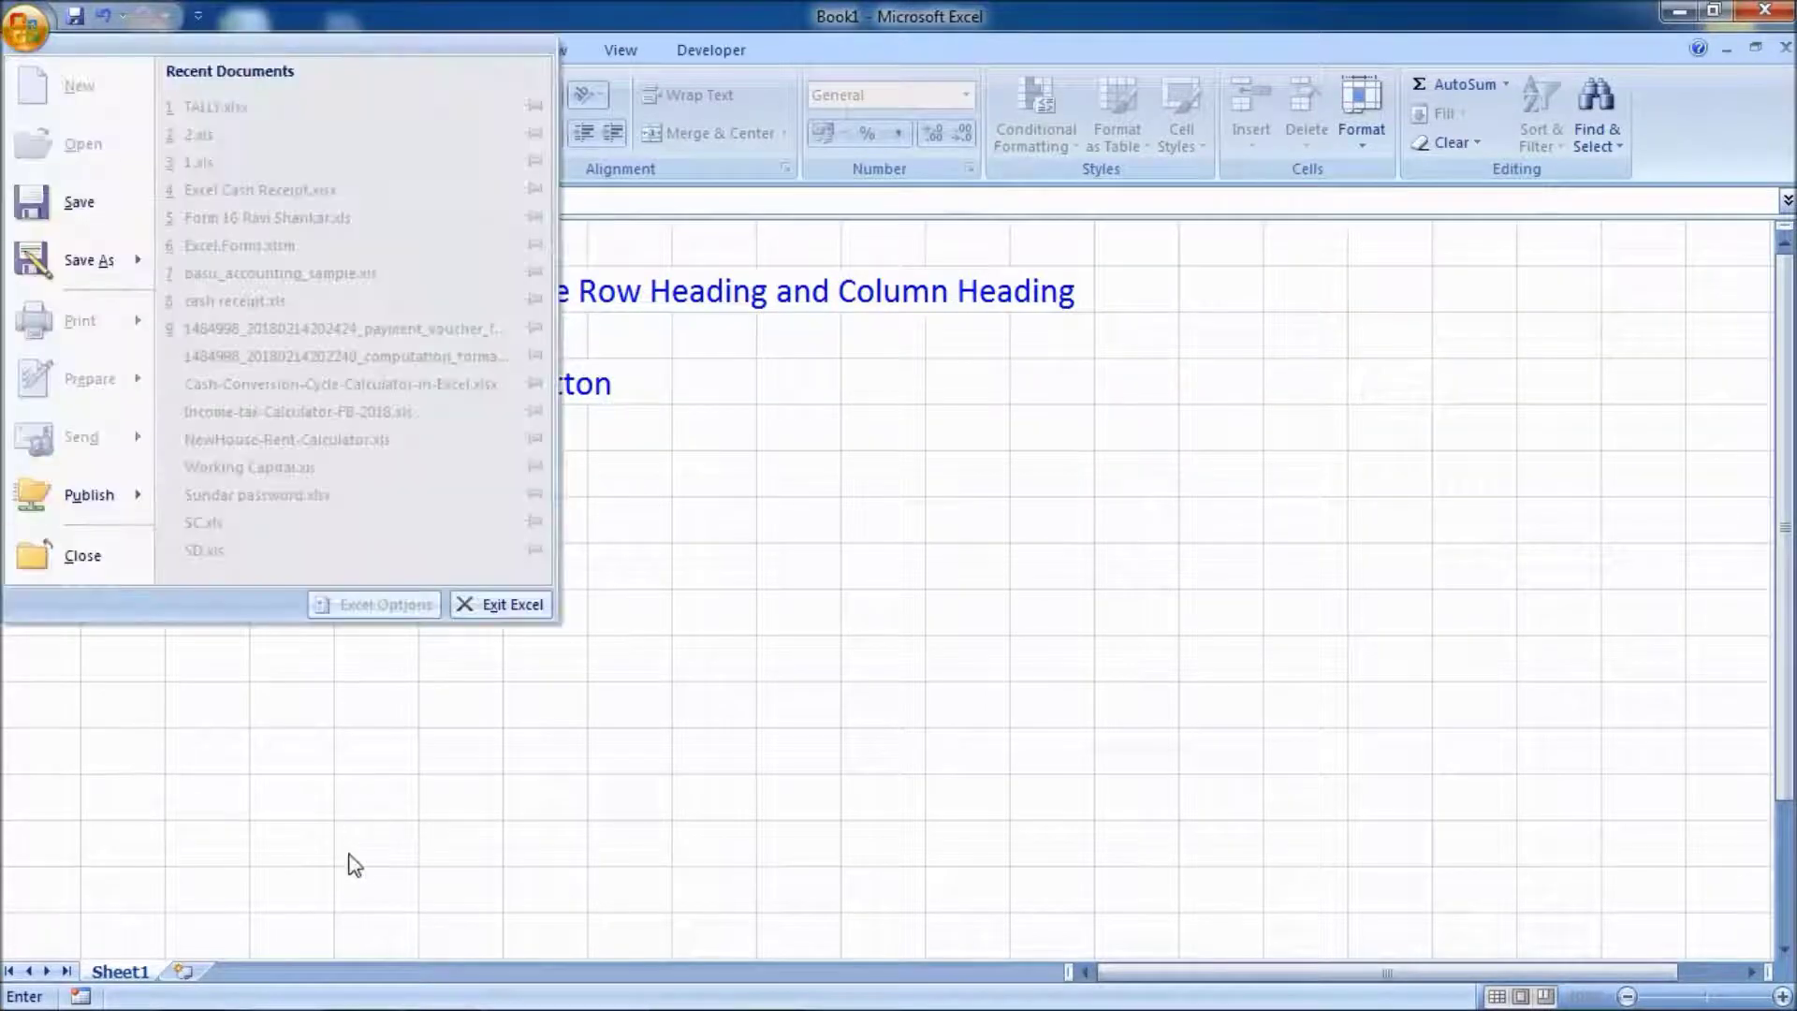
type("Excel Option Button")
key("Return")
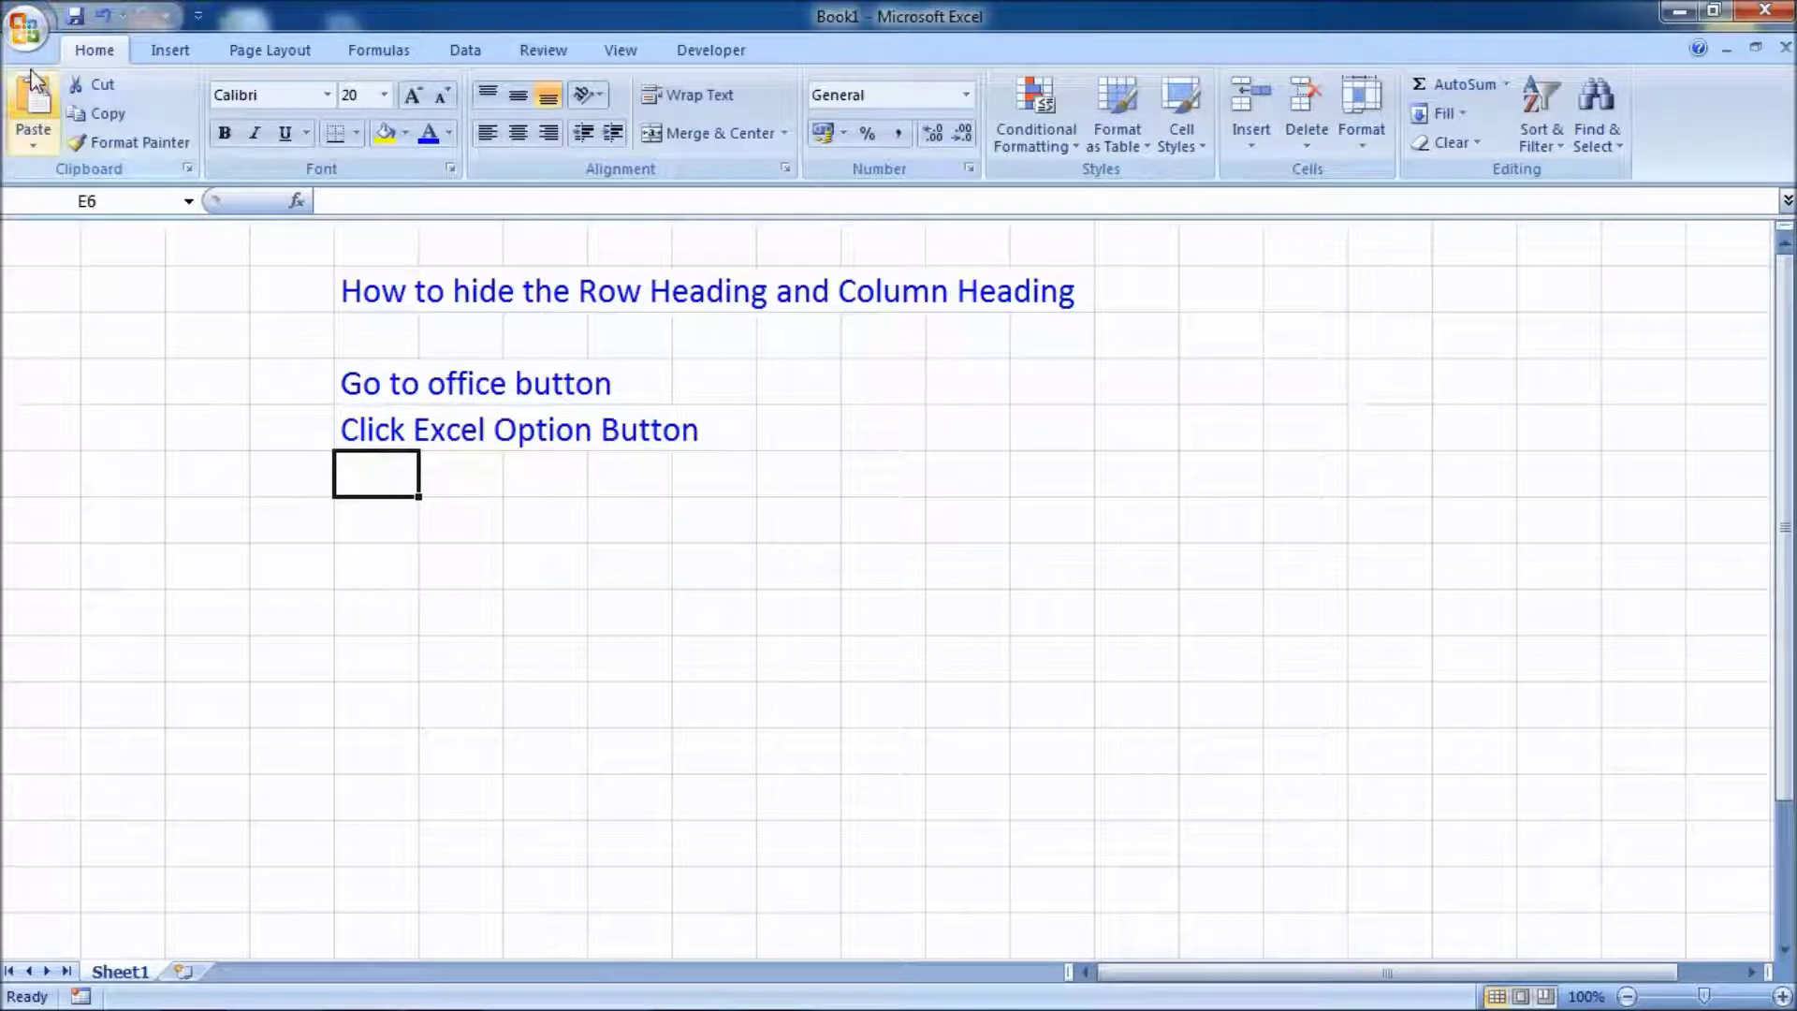
- Enter 'Click Advanced' in cell E7
left_click(389, 522)
type("Click Advanced")
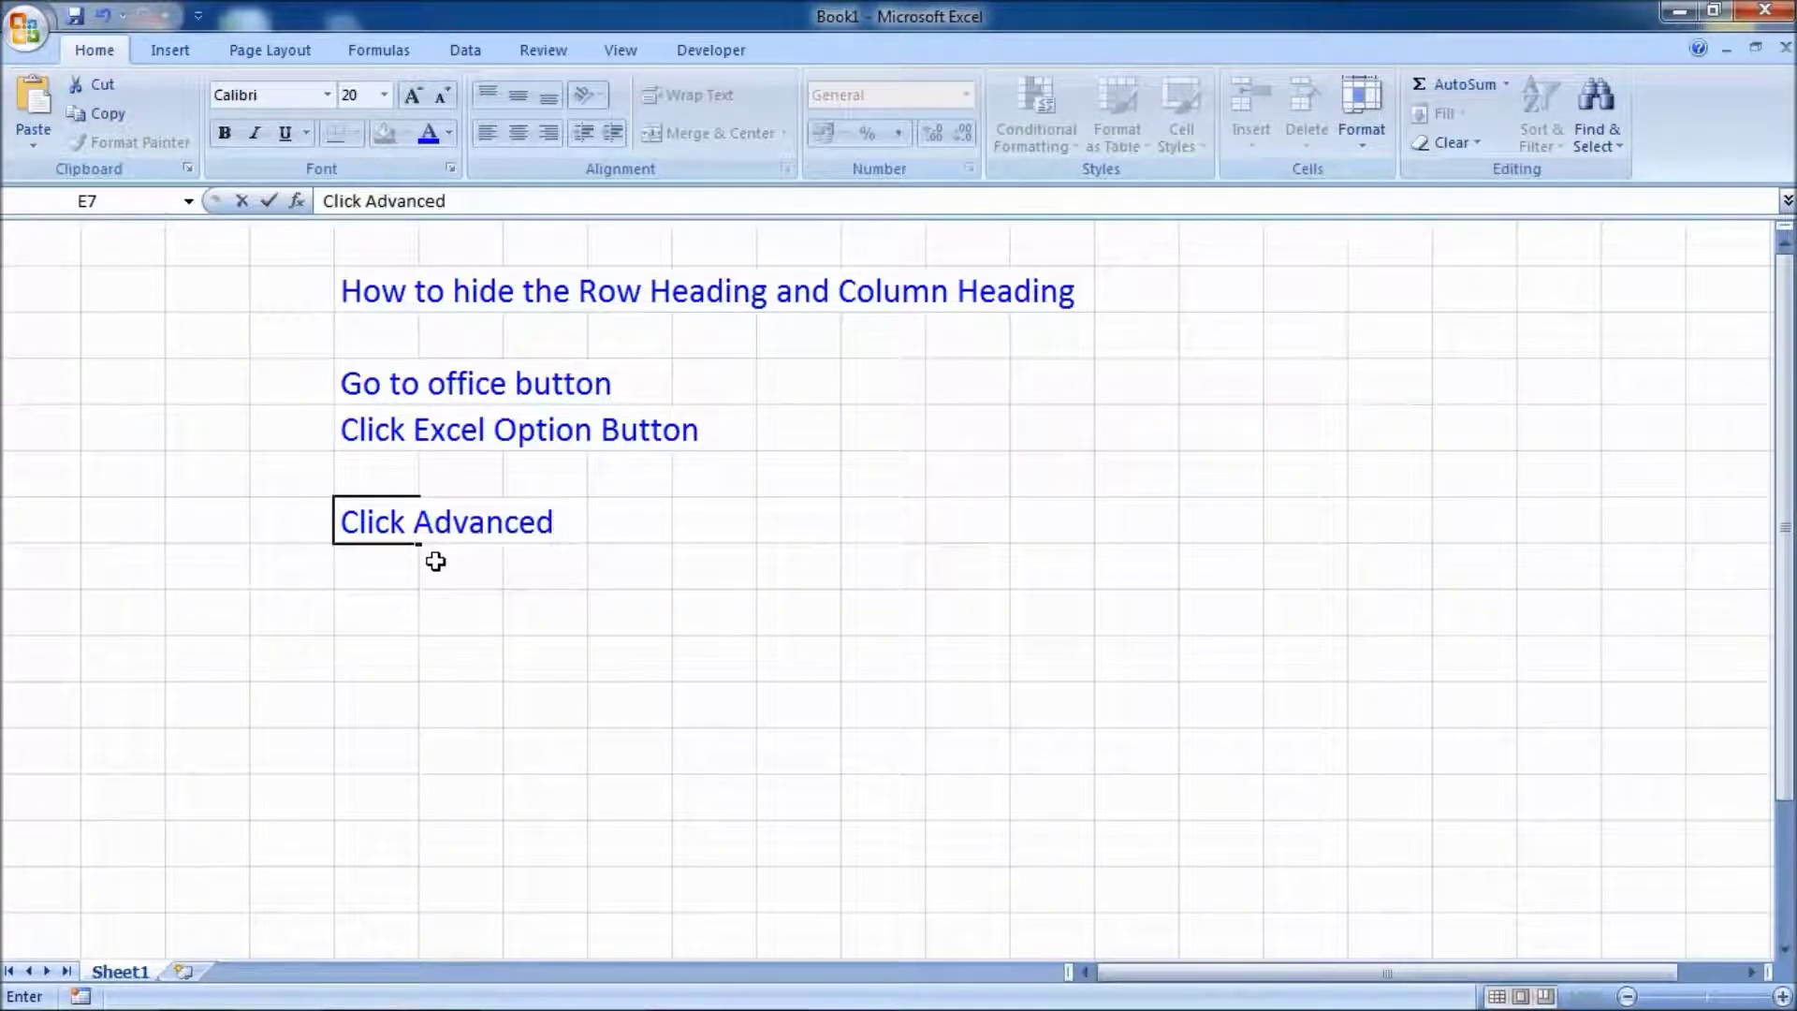
key("Return")
left_click(405, 610)
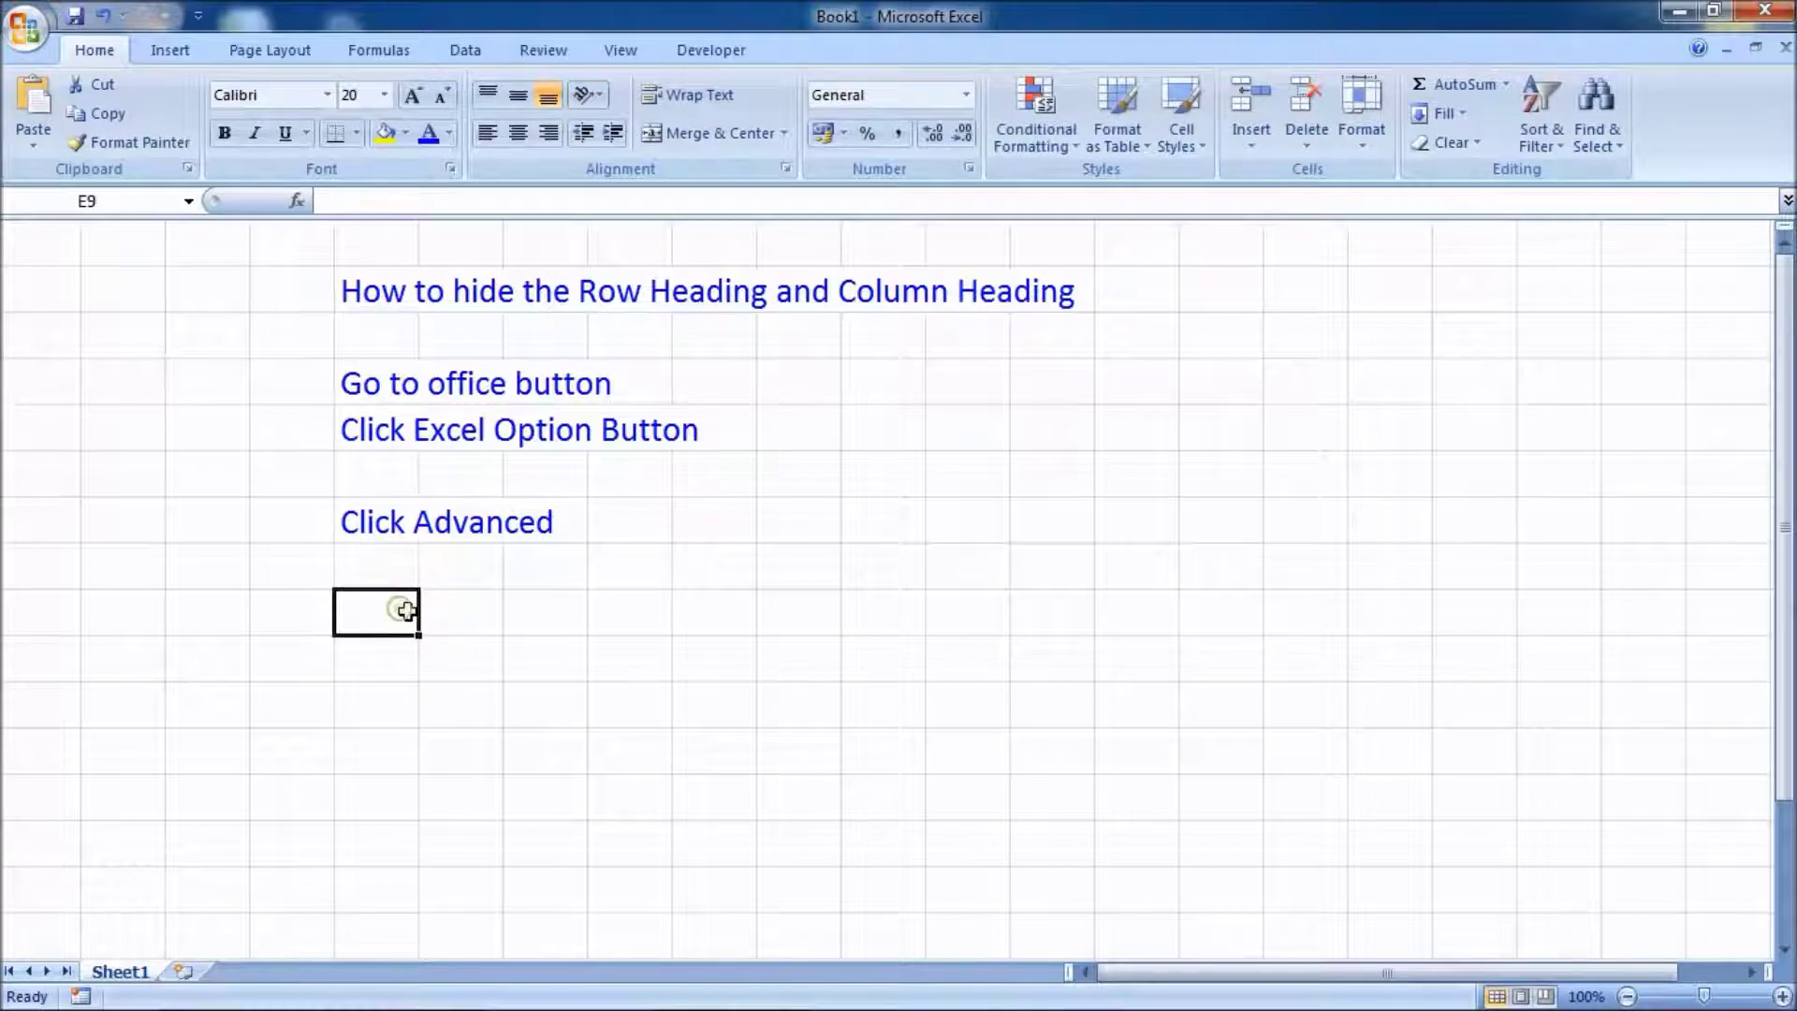
- Enter 'Untick the Row Head and column heading Check Box' in cell E9
type("Untick the ")
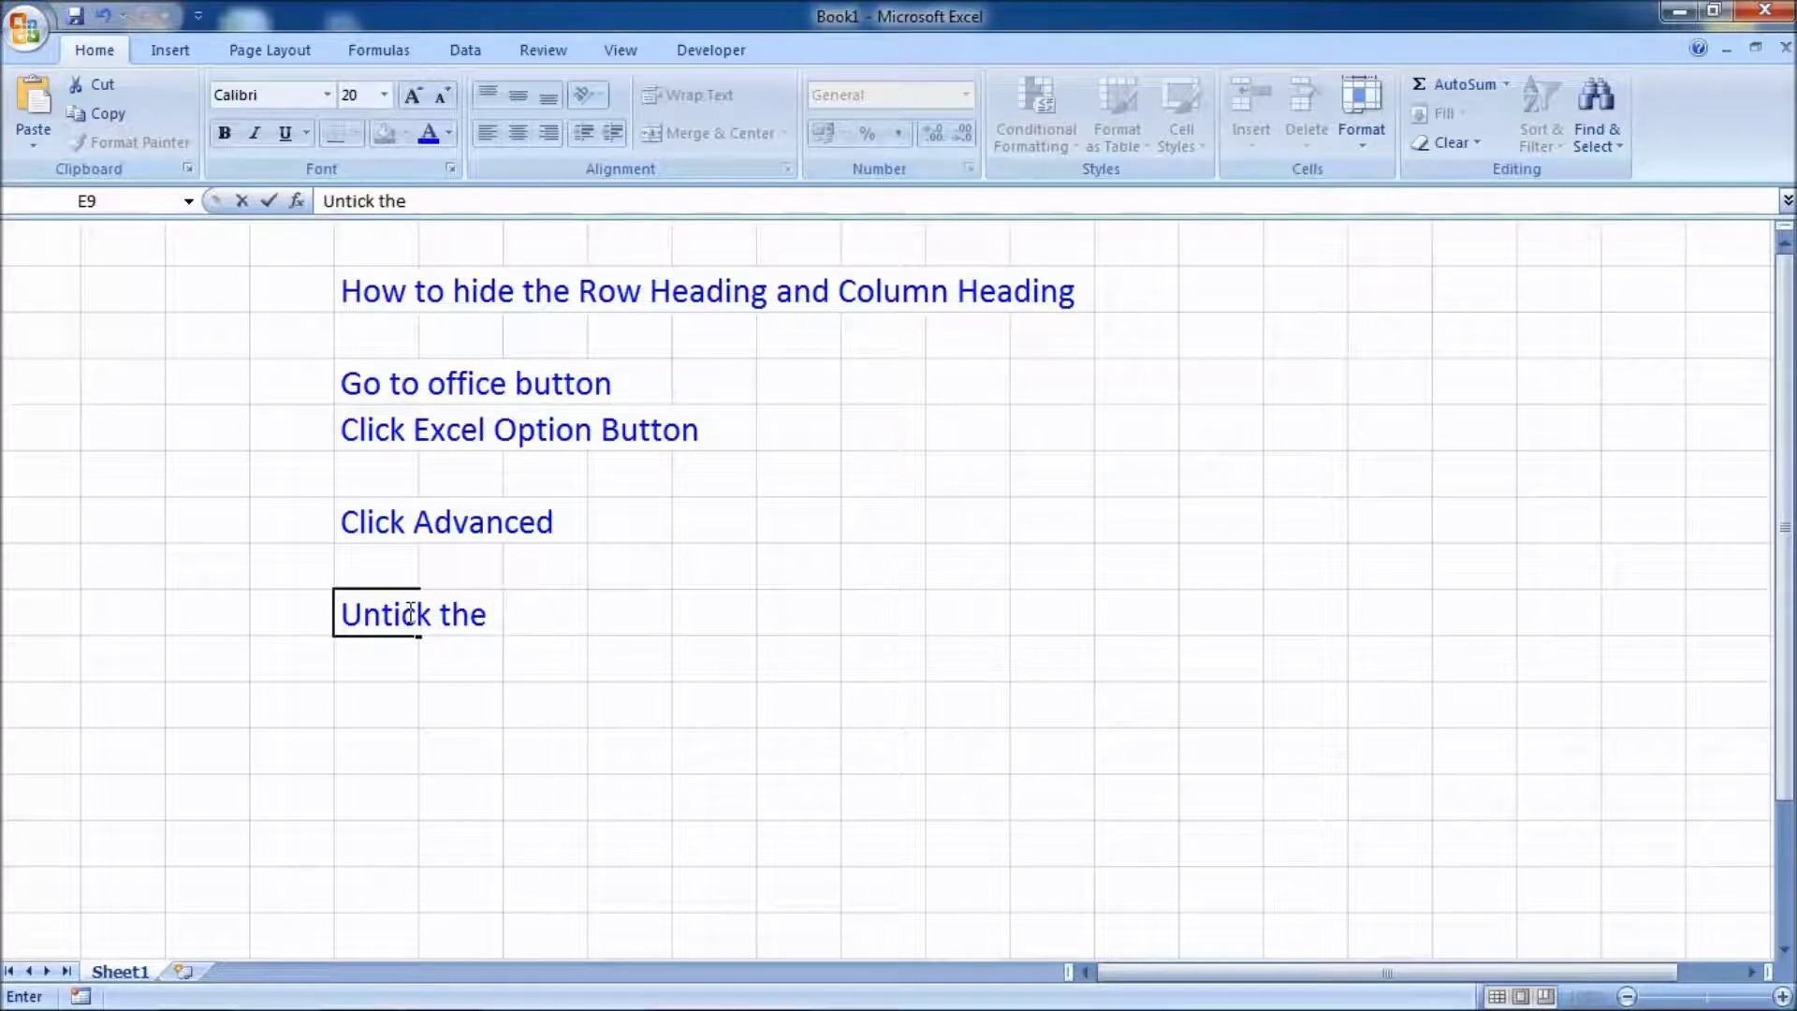
type("oa")
key("BackSpace")
type("w Head and column h")
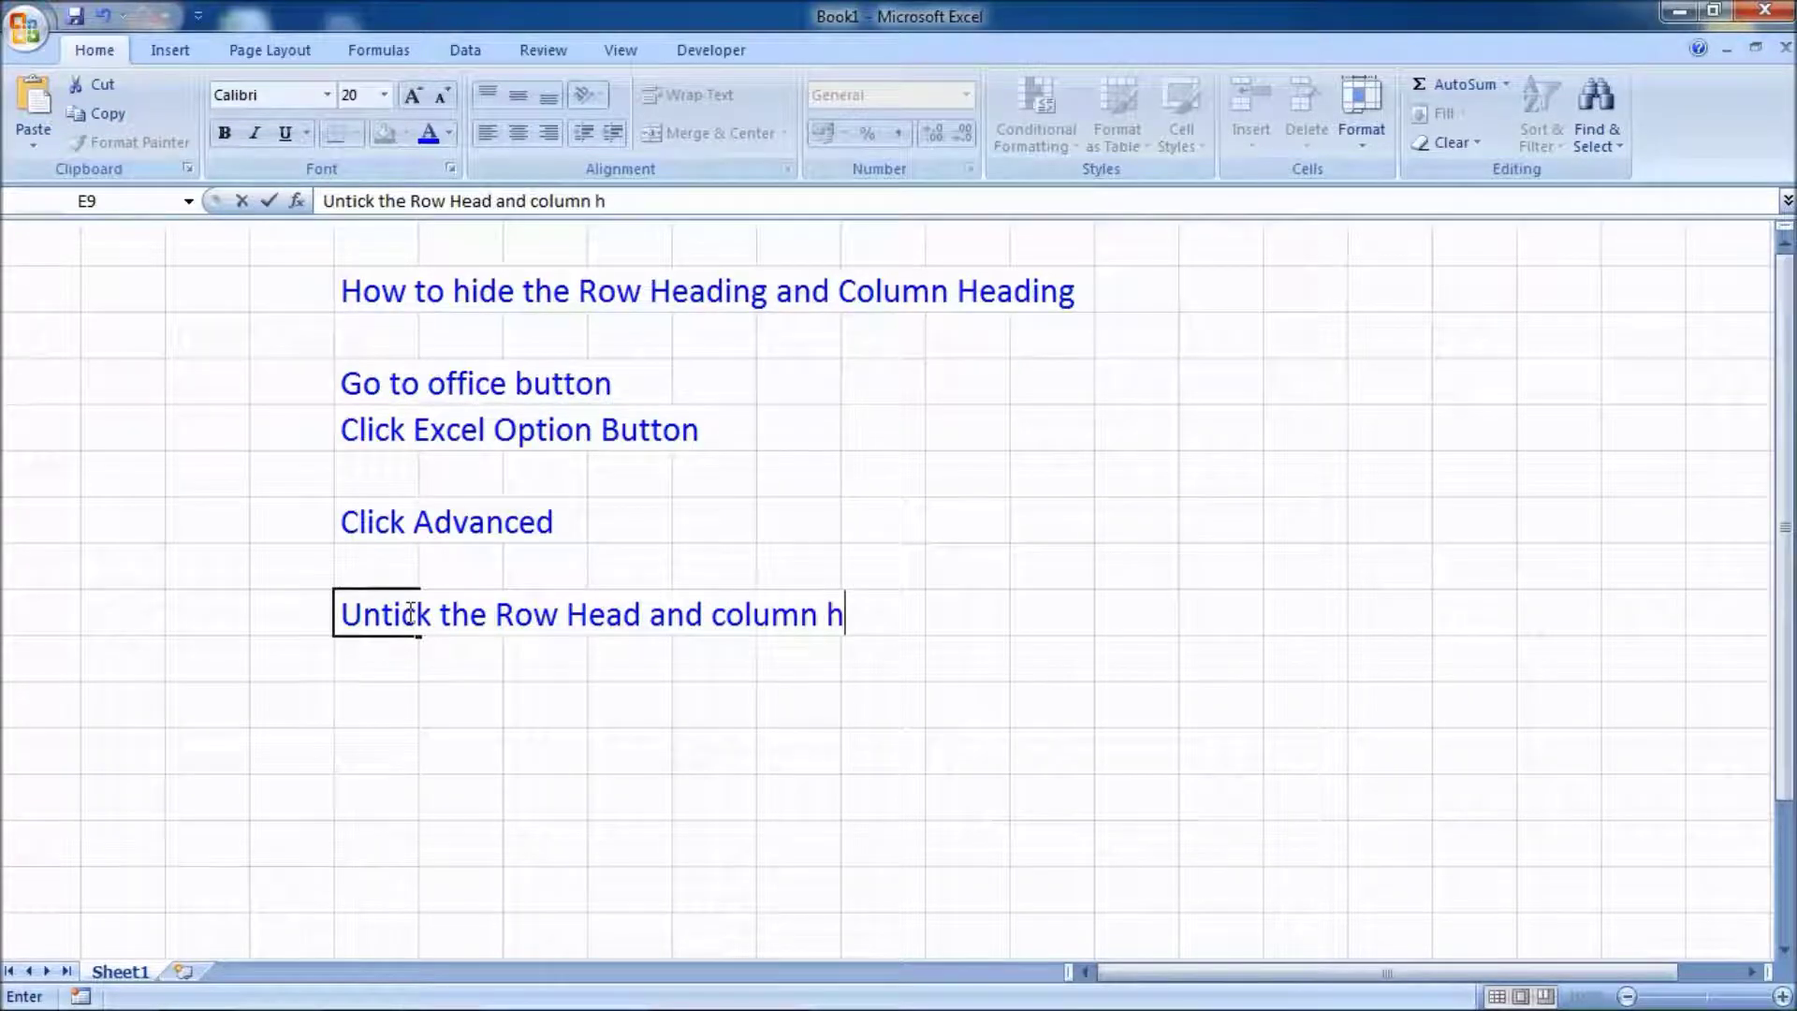
type("eading ")
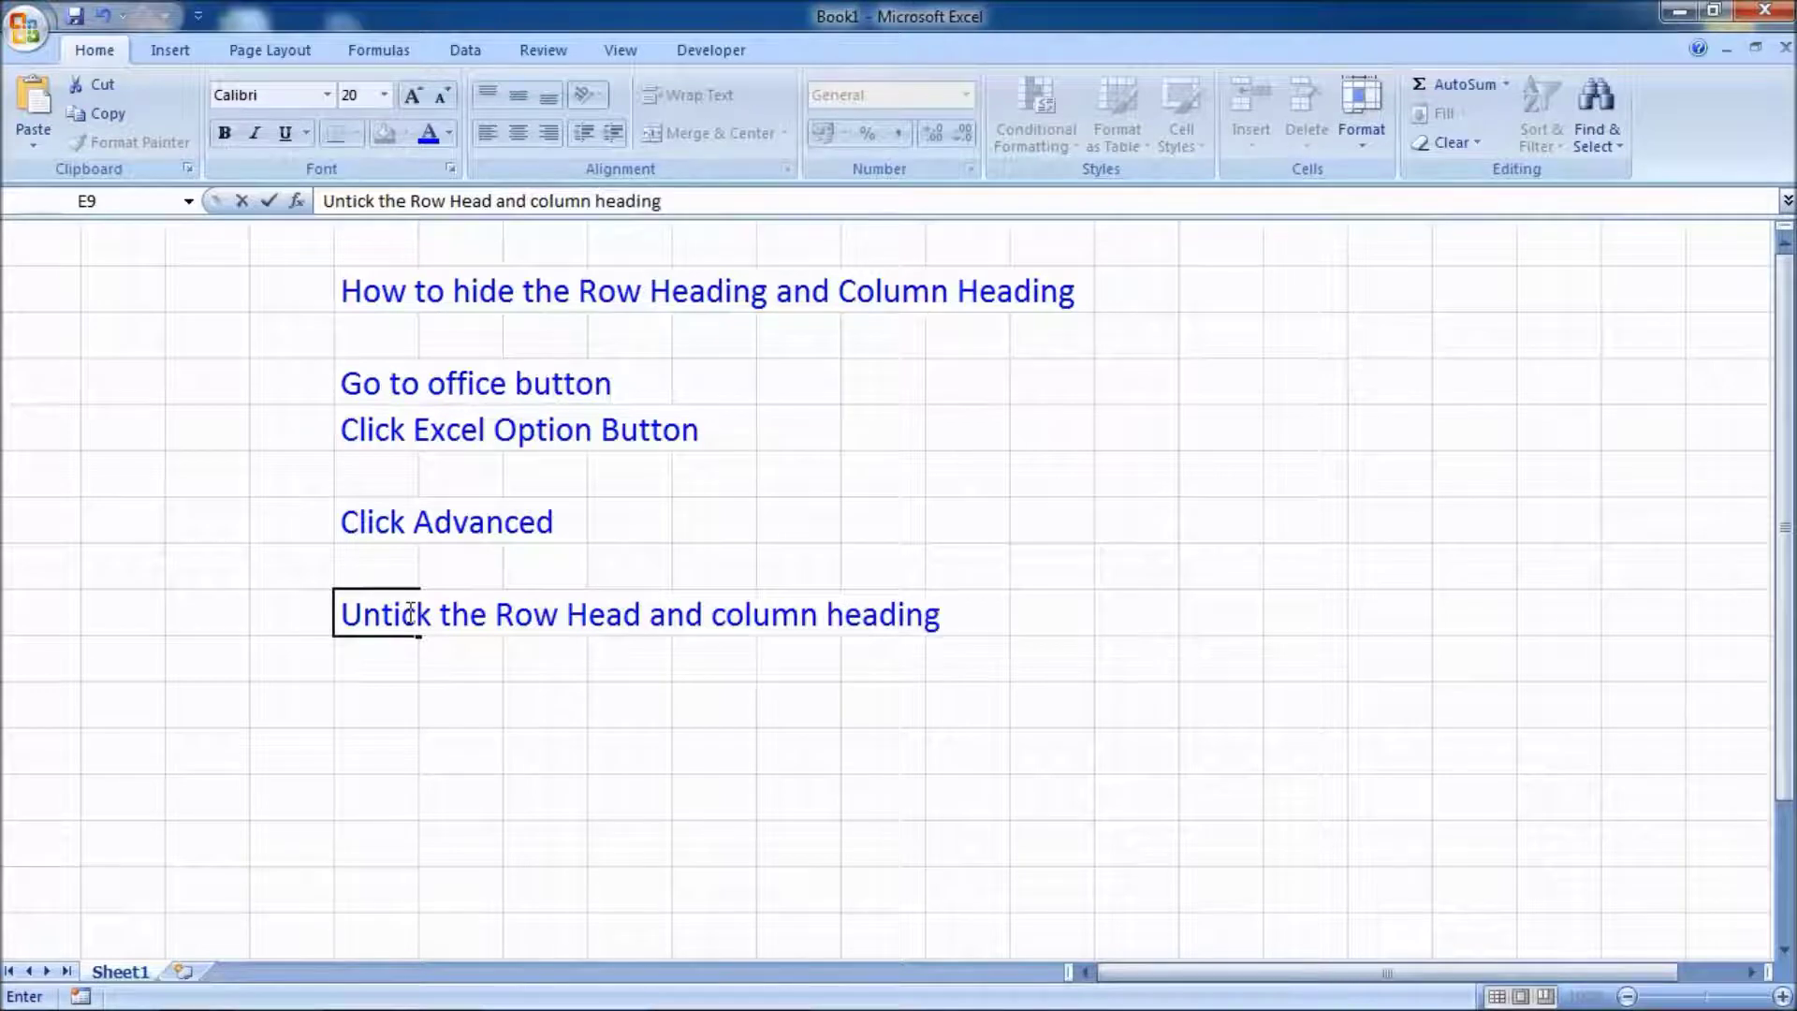
type("Check Box")
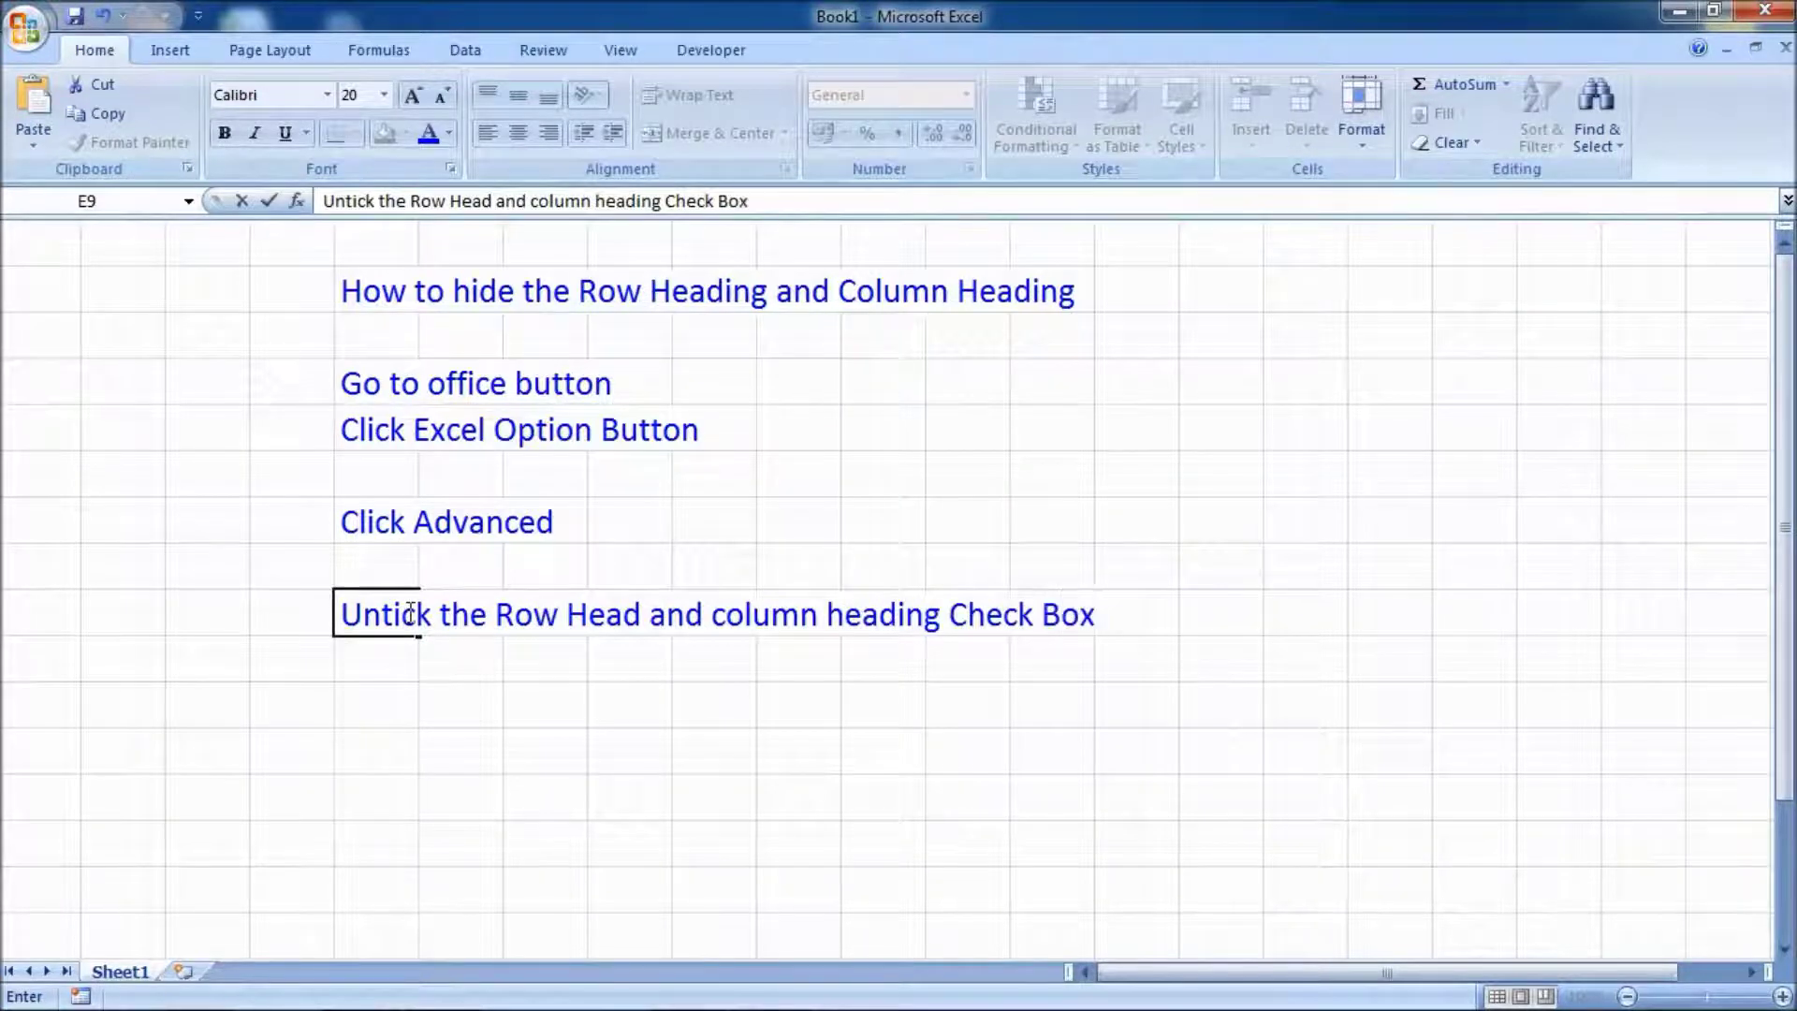
key("Return")
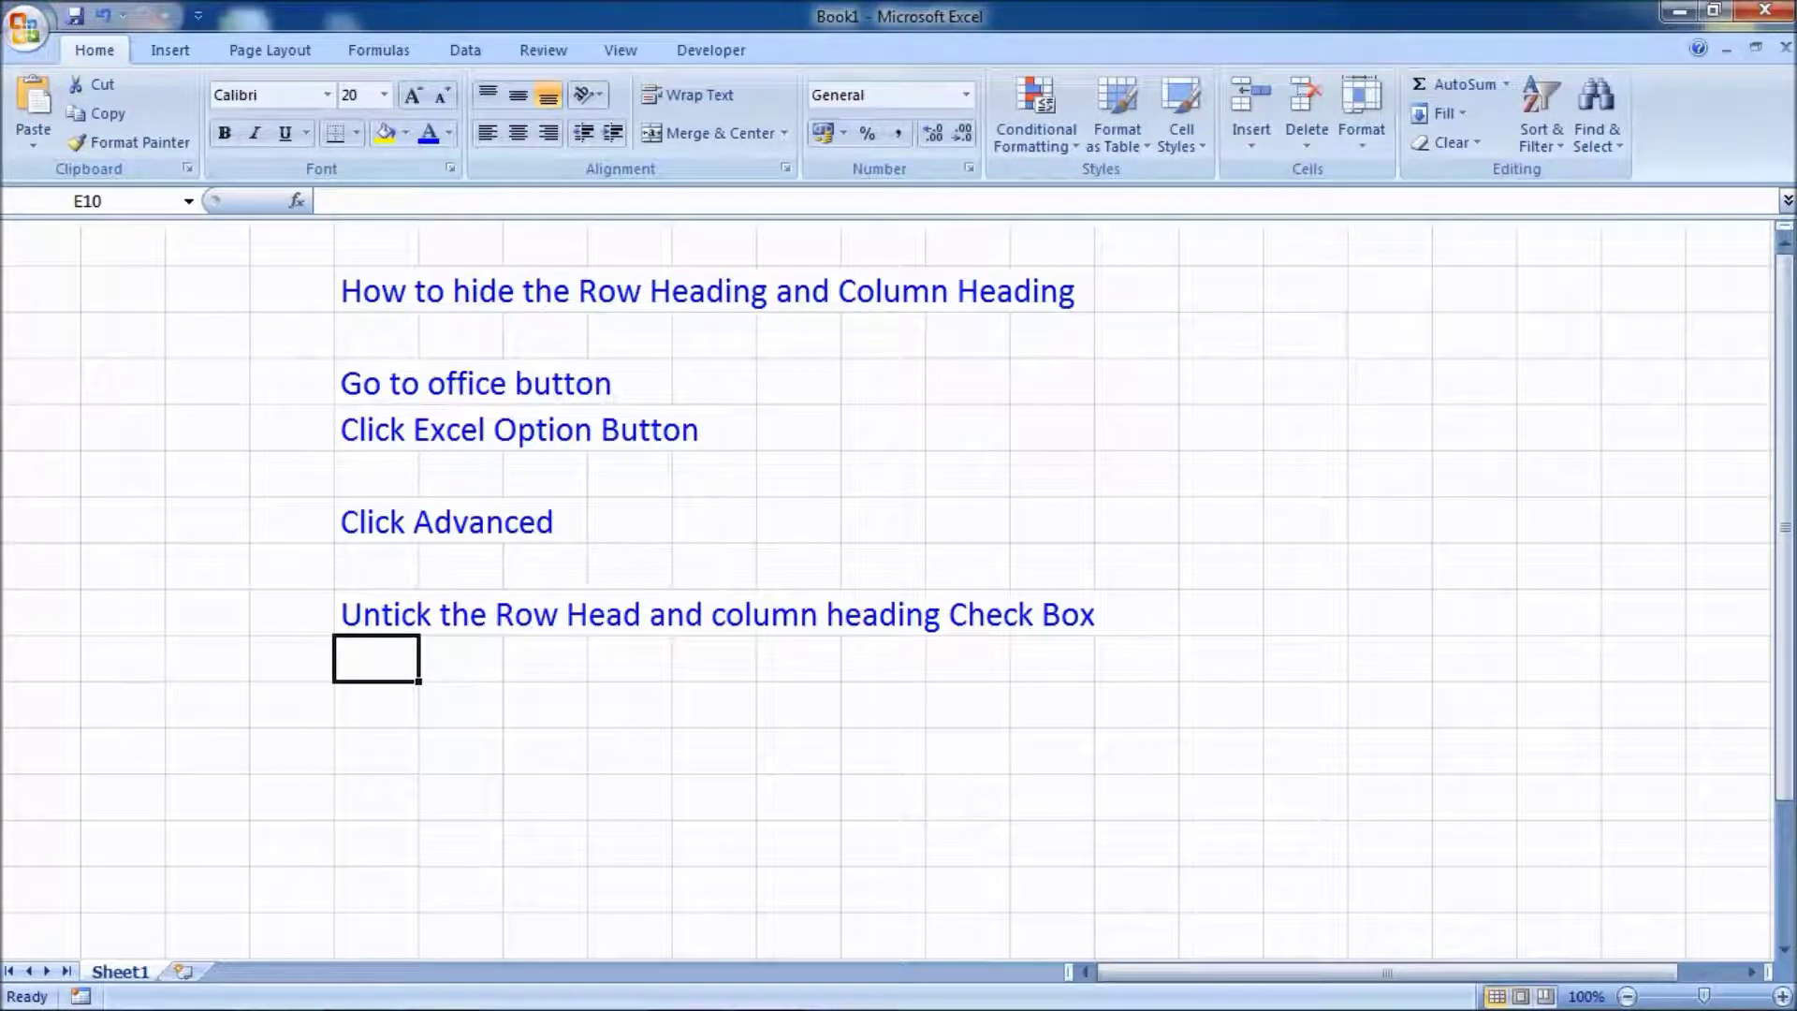
- Re-tick Show row and column headers for Sheet1 in Excel Options > Advanced and confirm
left_click(25, 26)
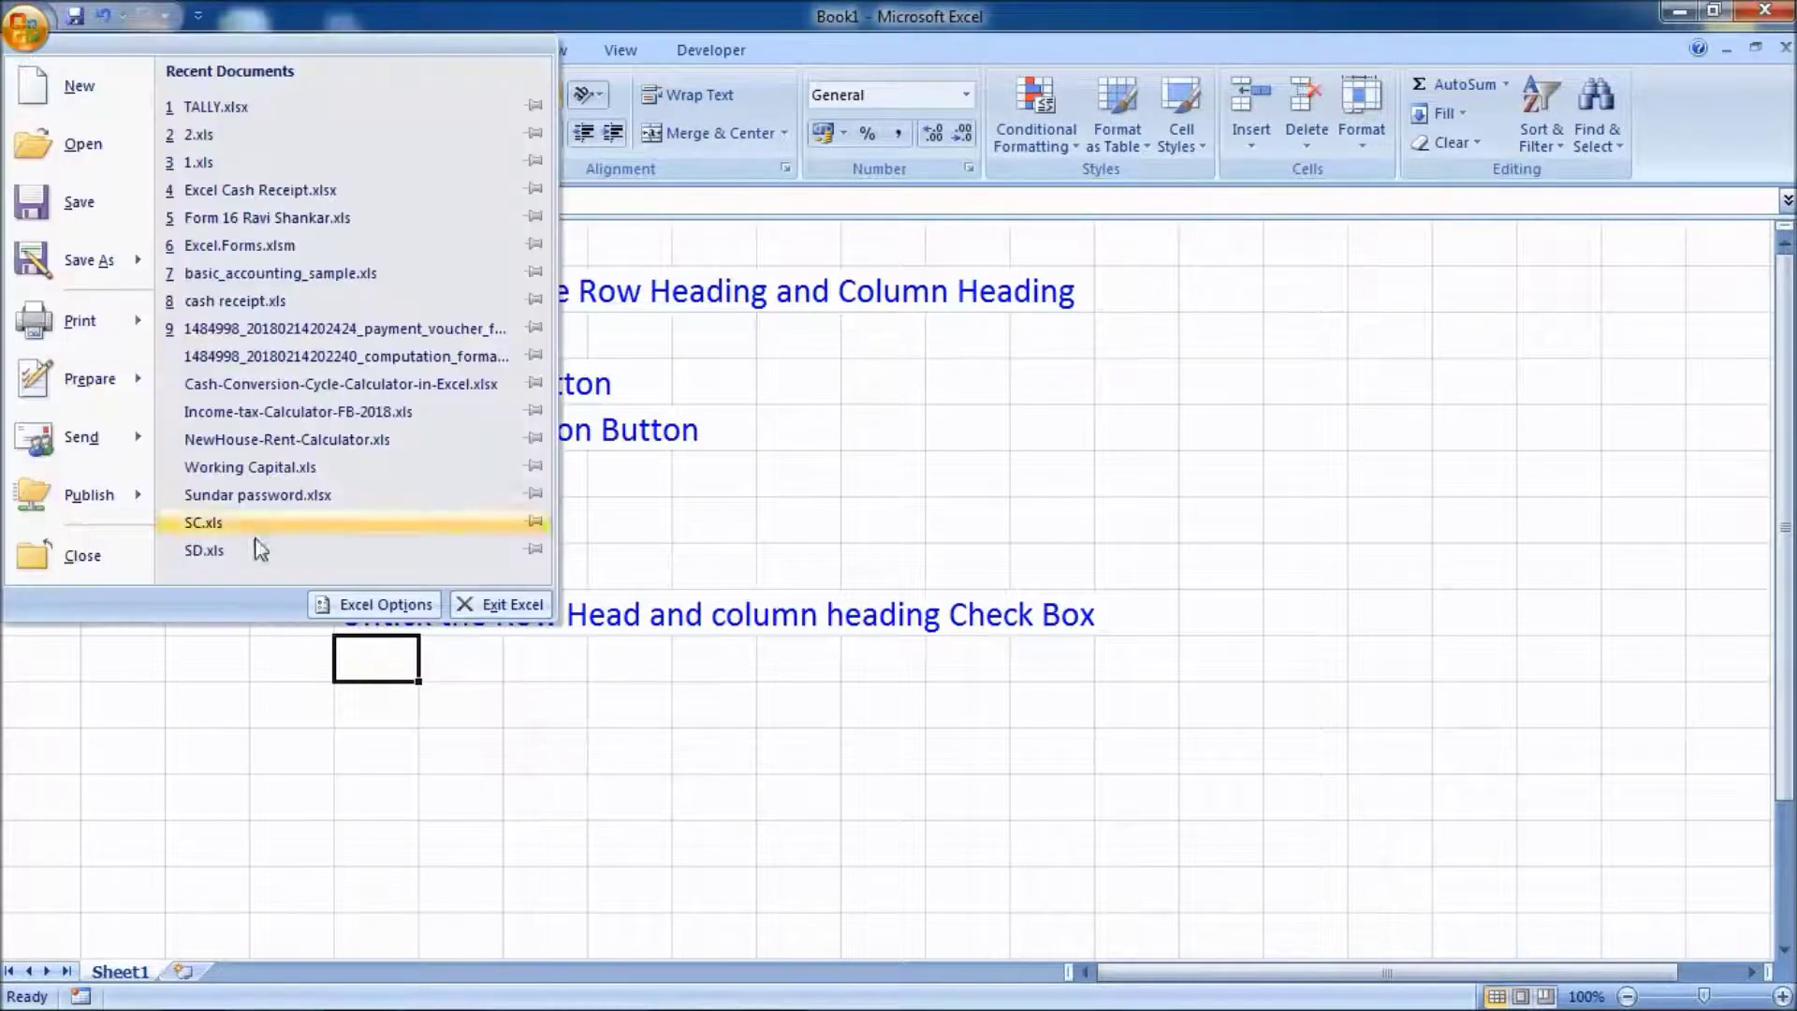
left_click(359, 605)
left_click(408, 266)
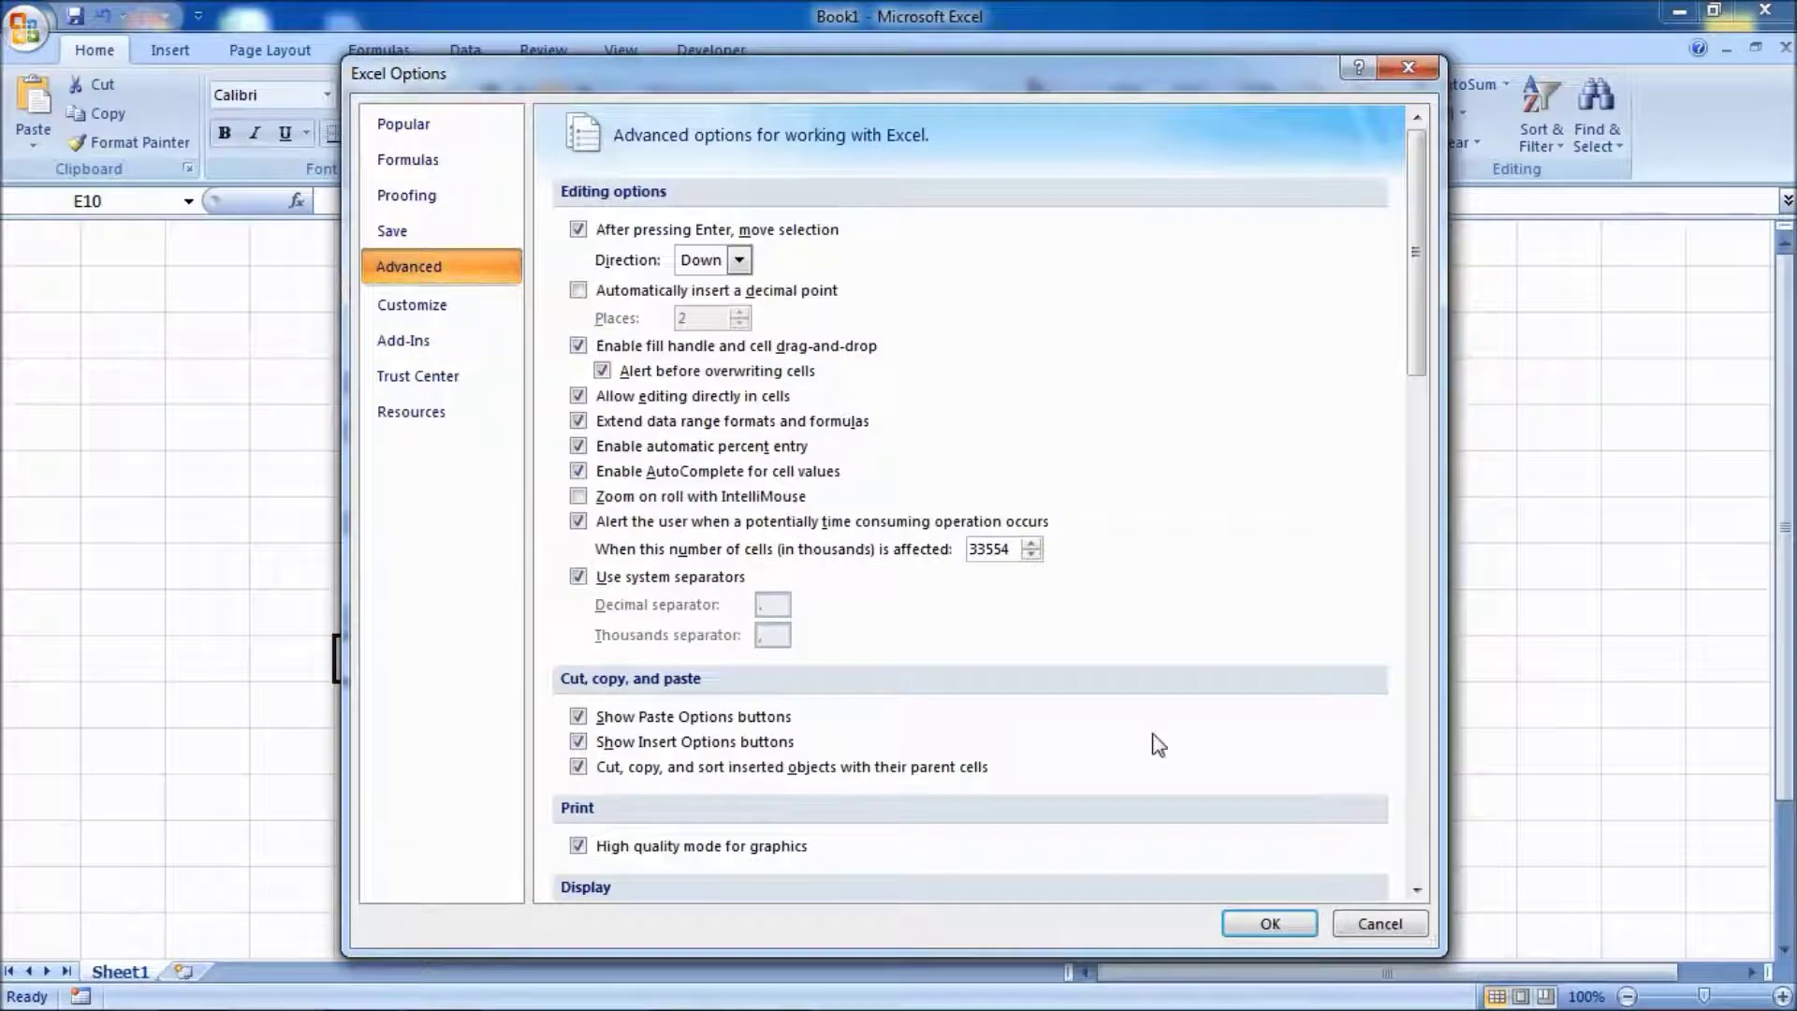
scroll(1104, 730, "down", 1)
scroll(1127, 749, "down", 2)
scroll(1128, 748, "down", 2)
scroll(1126, 749, "down", 2)
scroll(1123, 751, "down", 3)
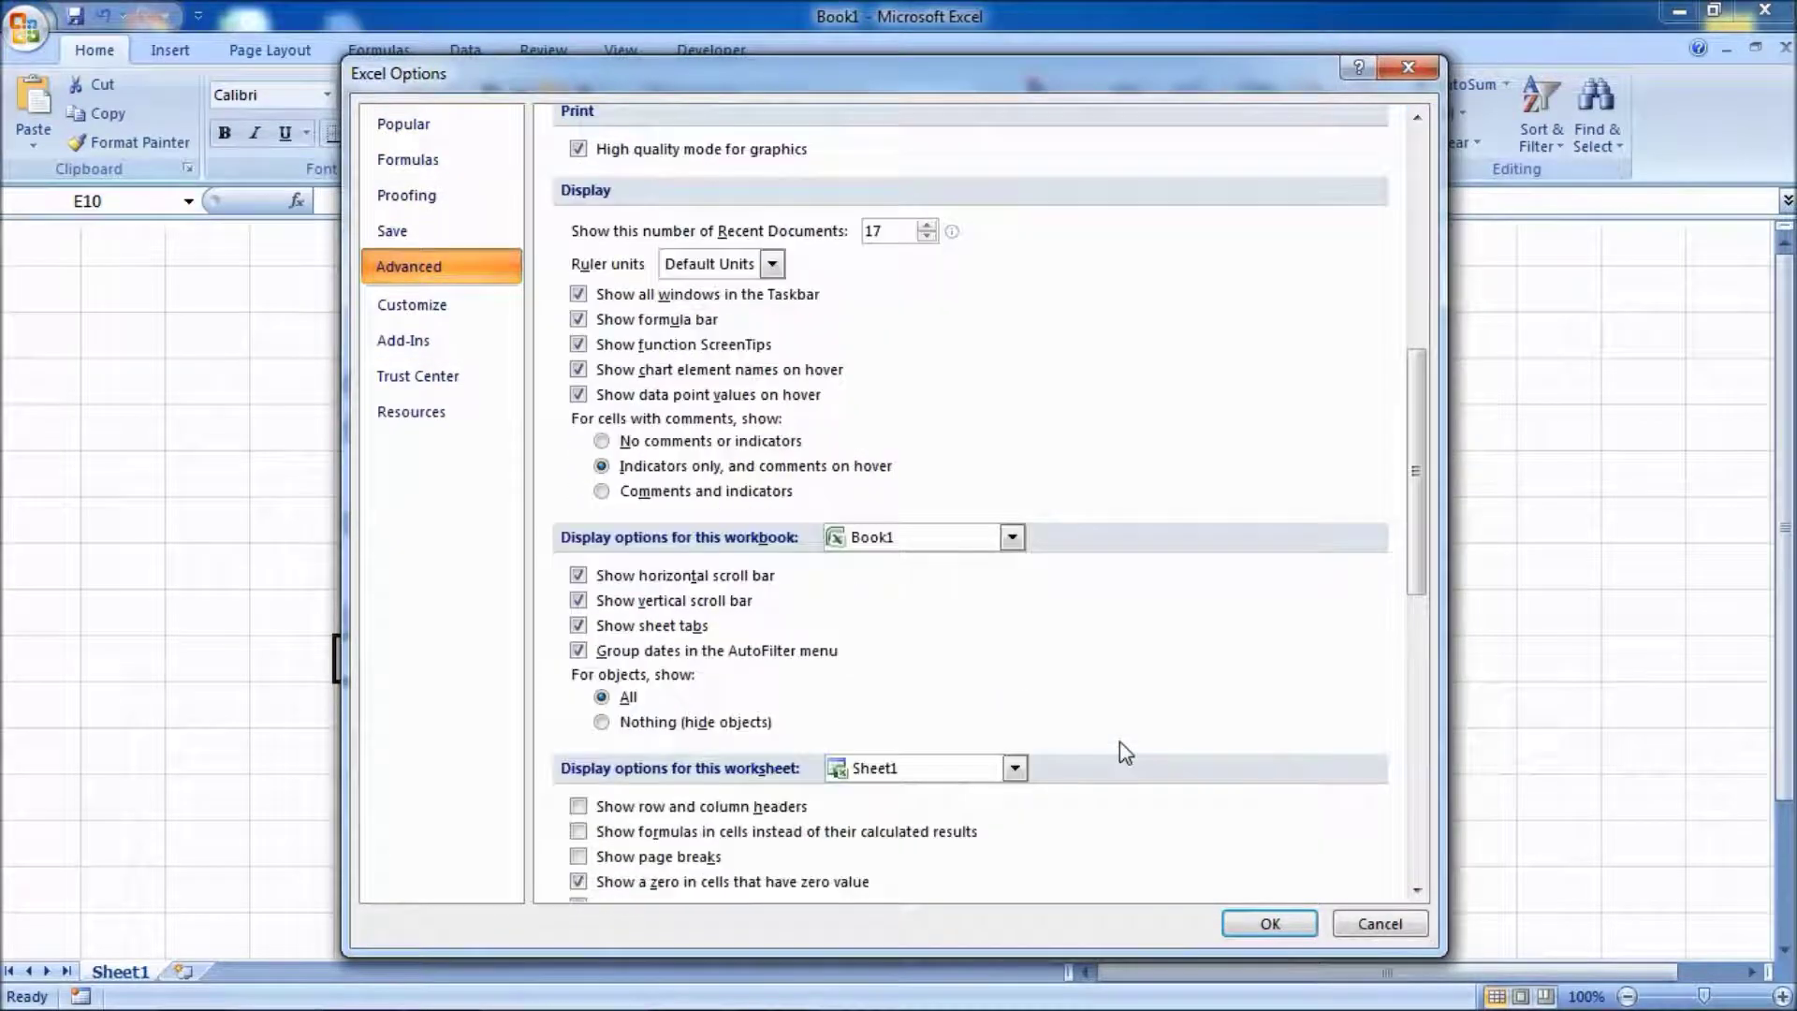
left_click(580, 809)
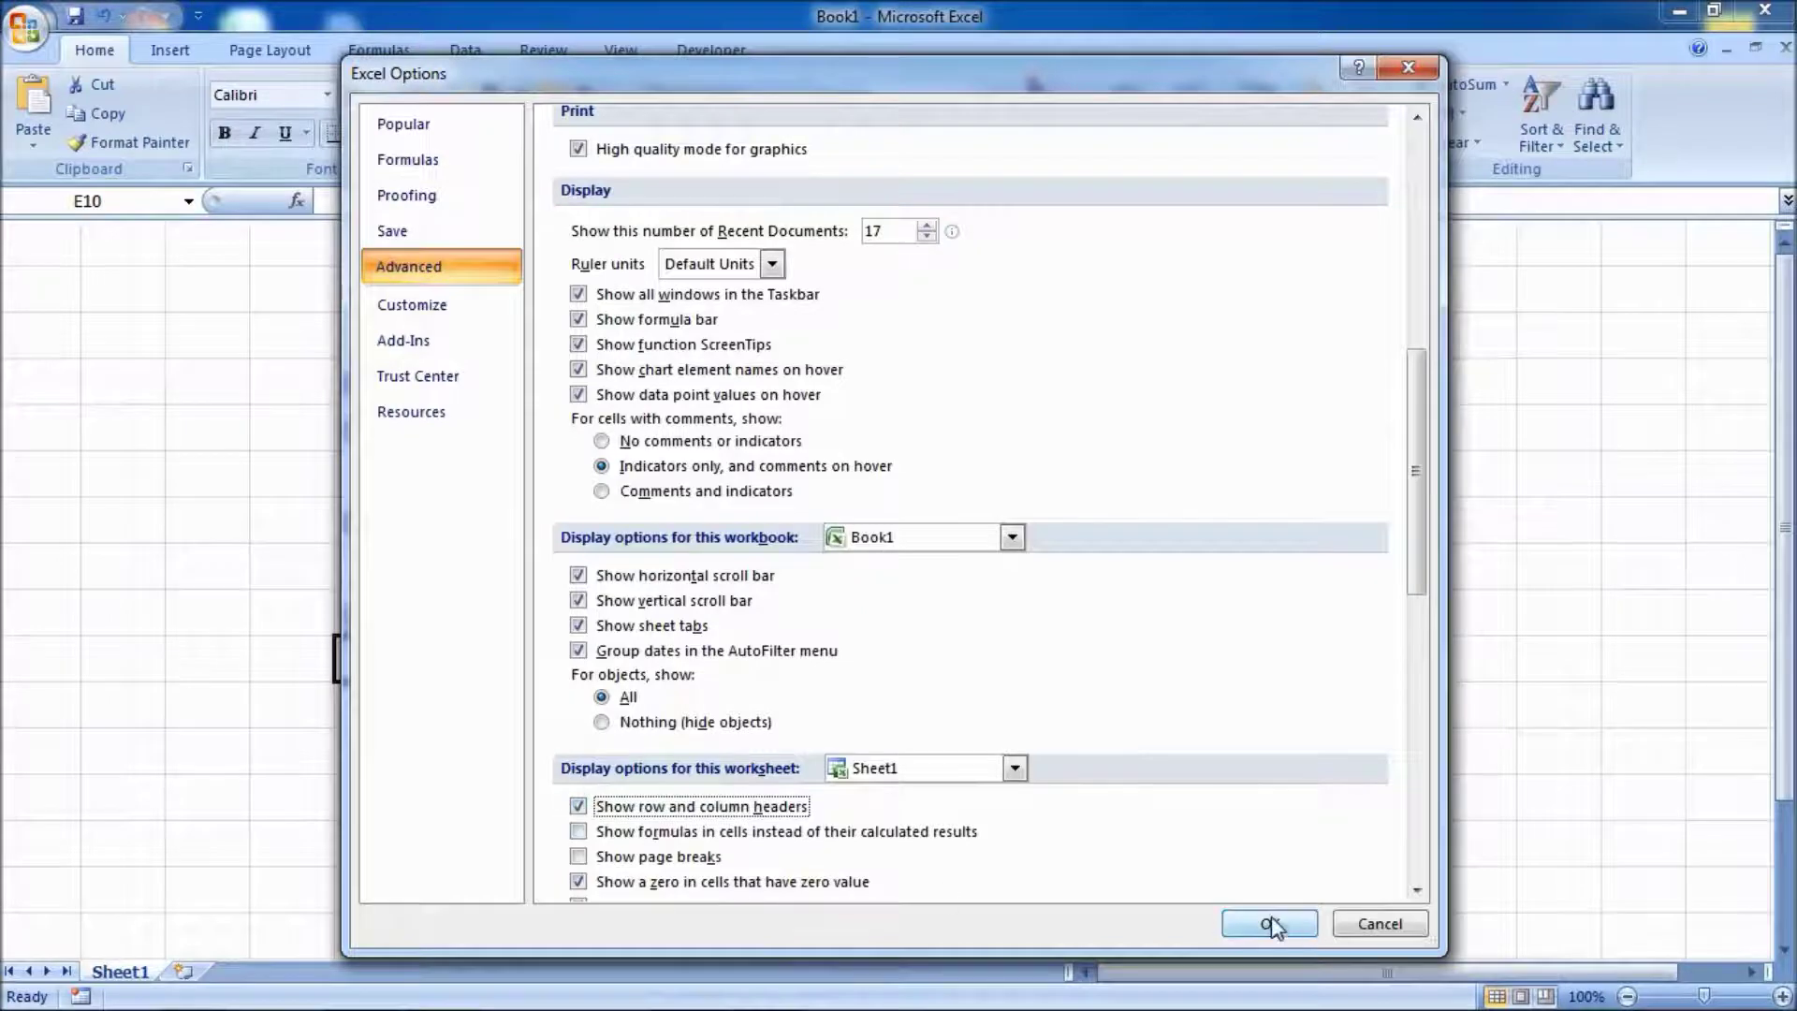
left_click(1269, 922)
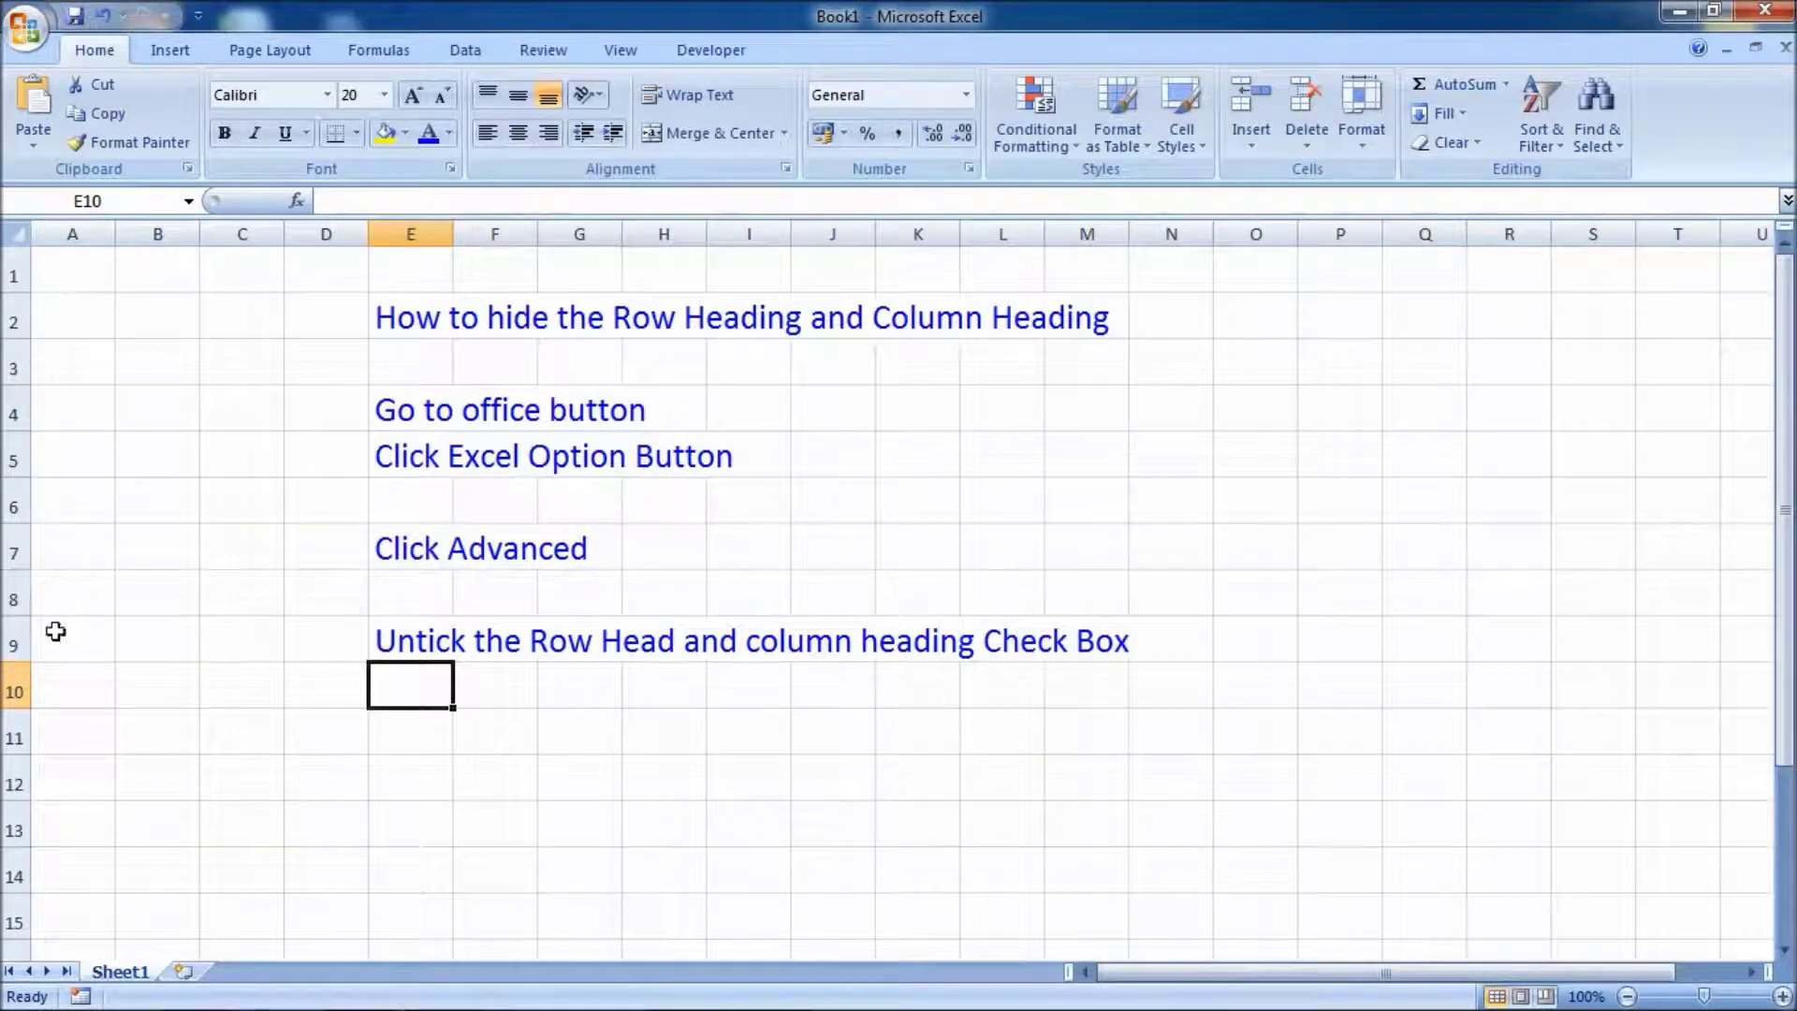
scroll(509, 839, "down", 2)
- Insert two new worksheets, Sheet2 and Sheet3, then return to Sheet1
left_click(407, 550)
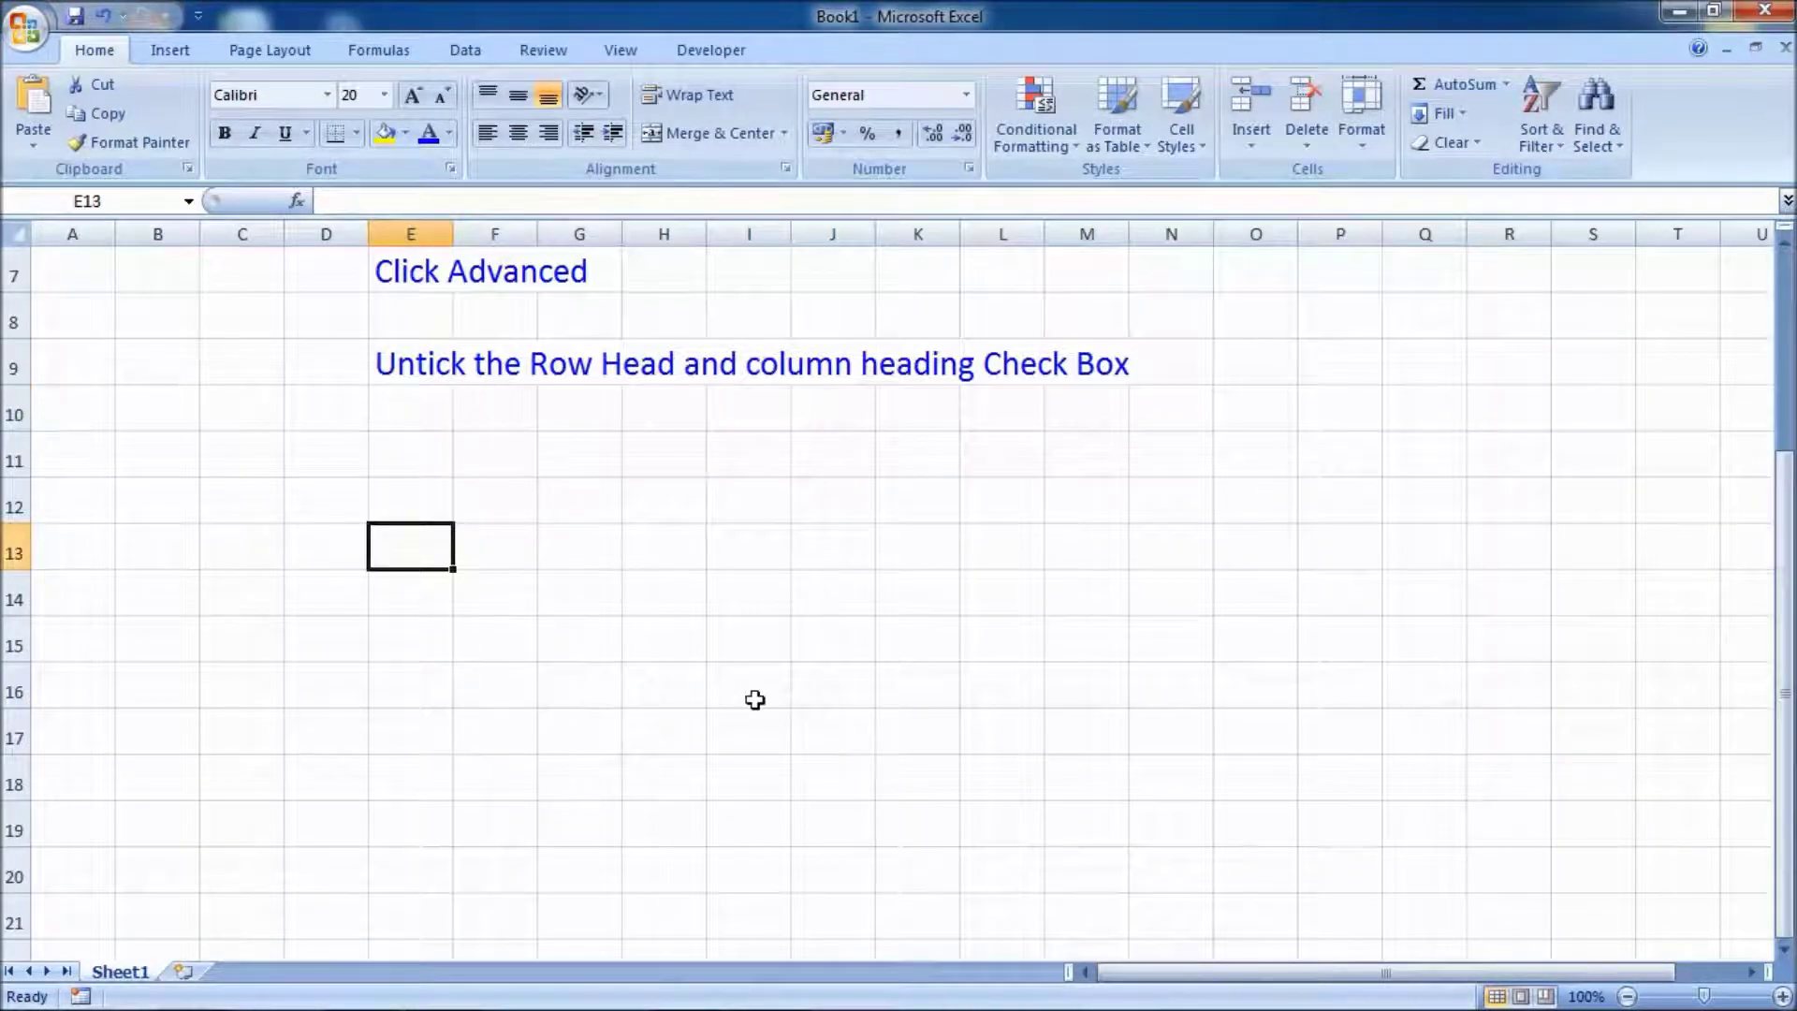
left_click(182, 971)
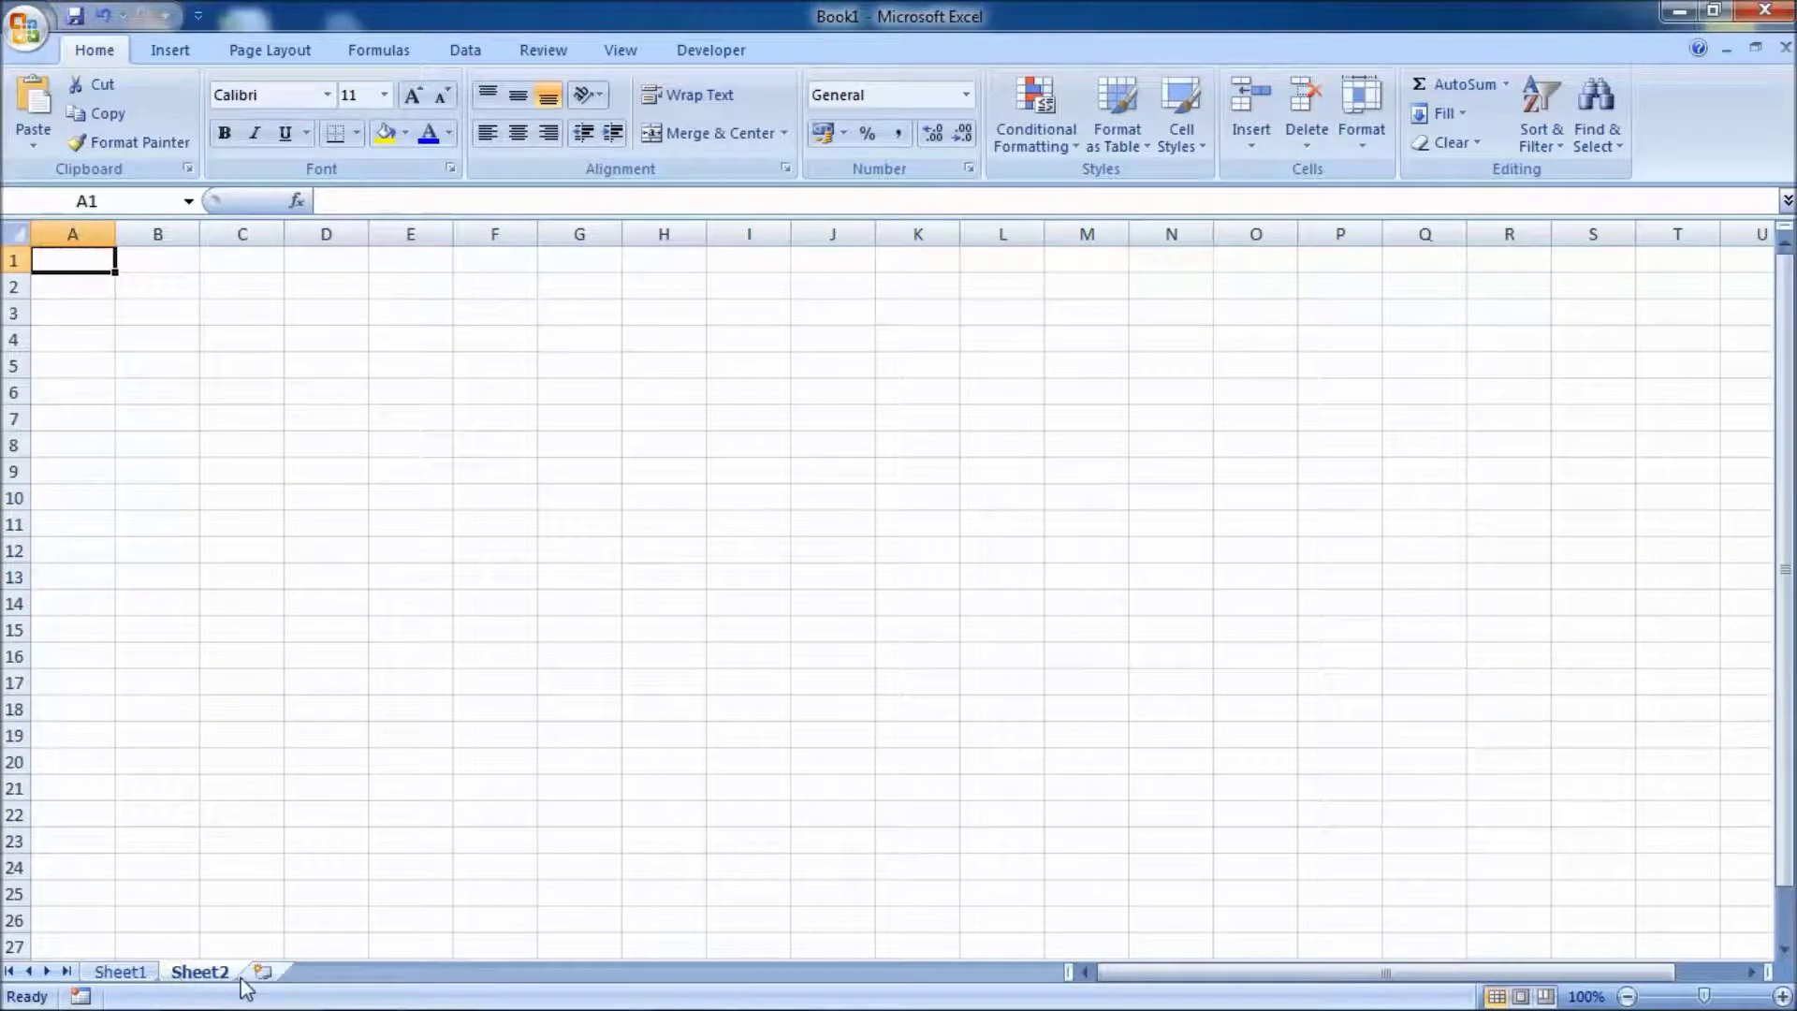
left_click(251, 972)
left_click(471, 816)
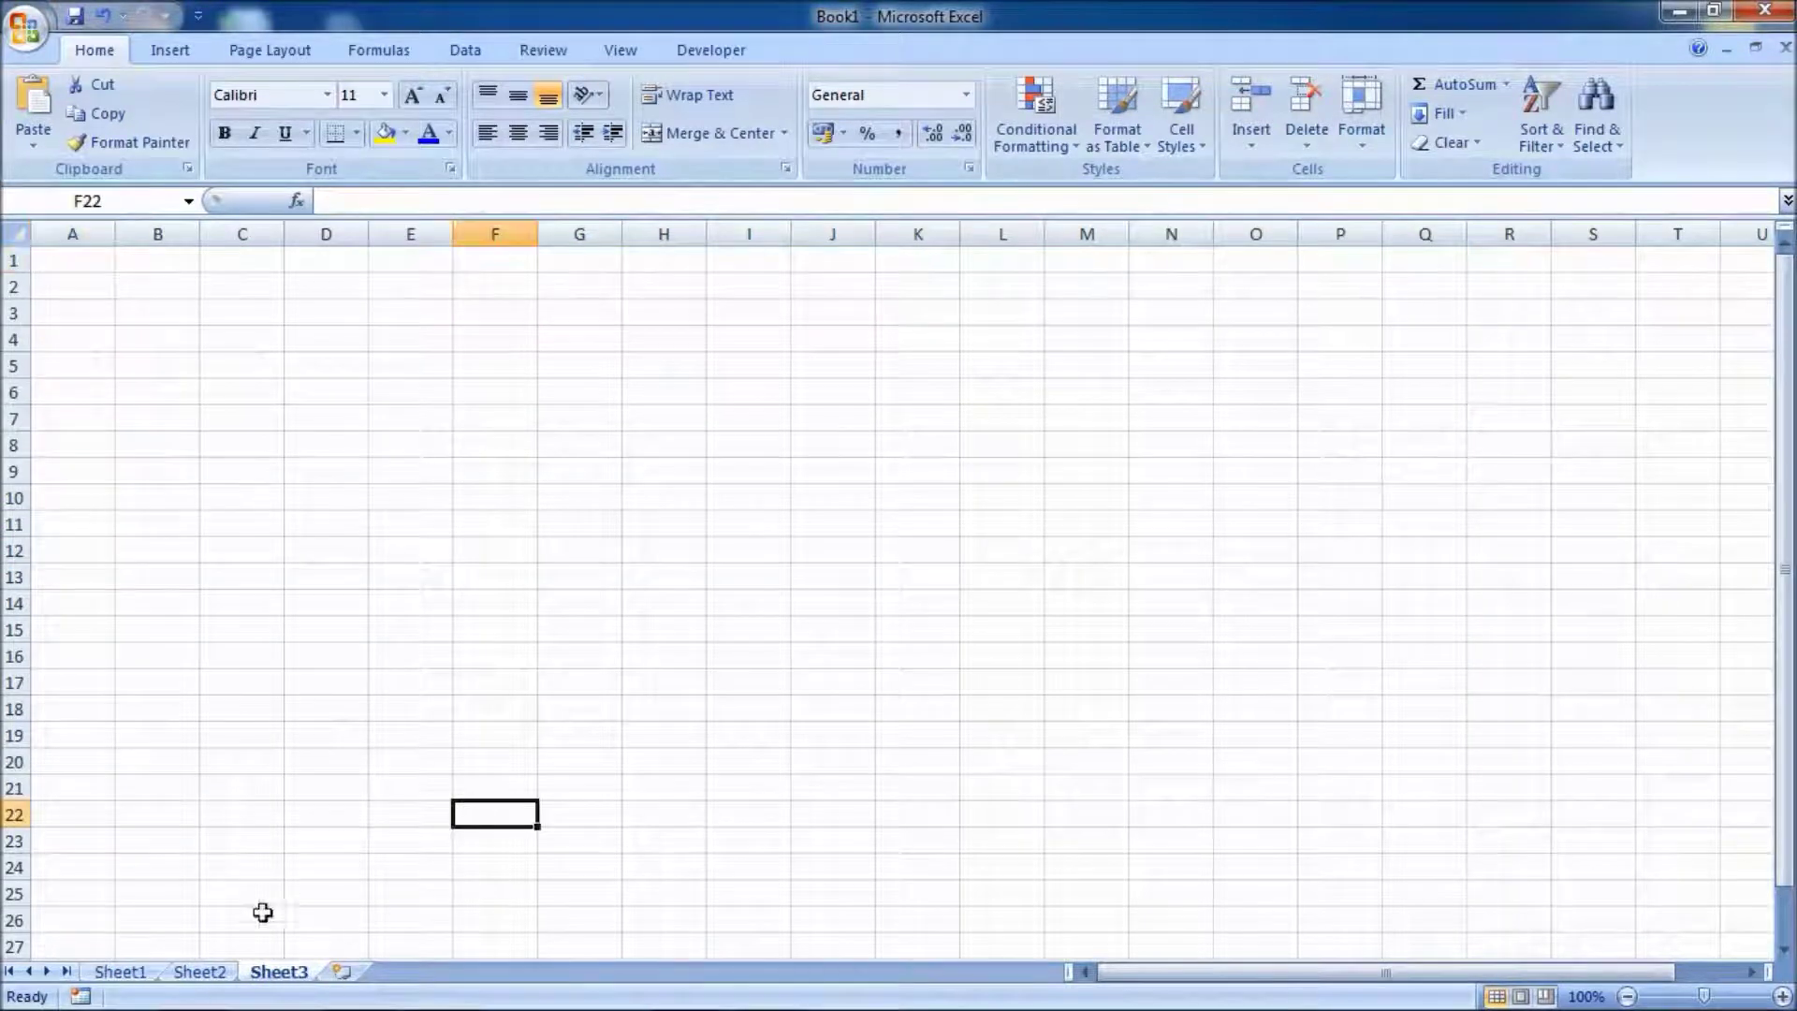
left_click(120, 971)
- Type 'How to Hide the Sheet Tab' in cell E12
left_click(431, 499)
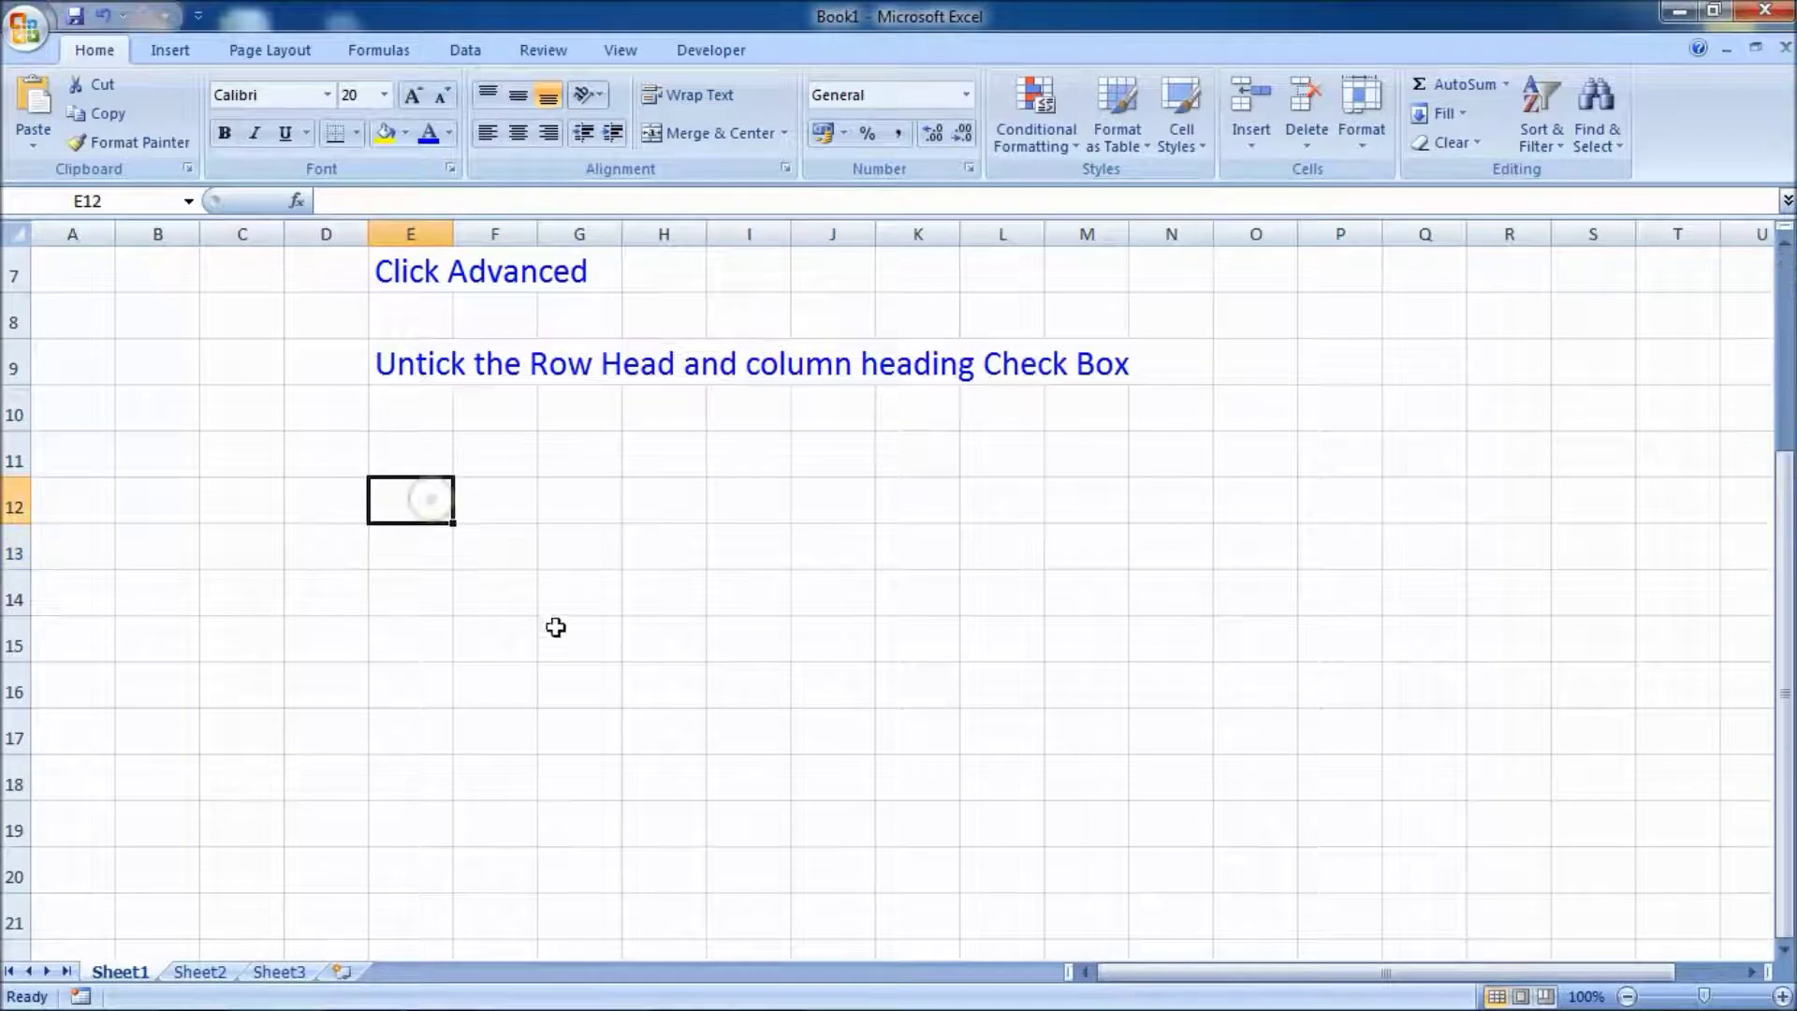
type("How to Hide the Sheet T")
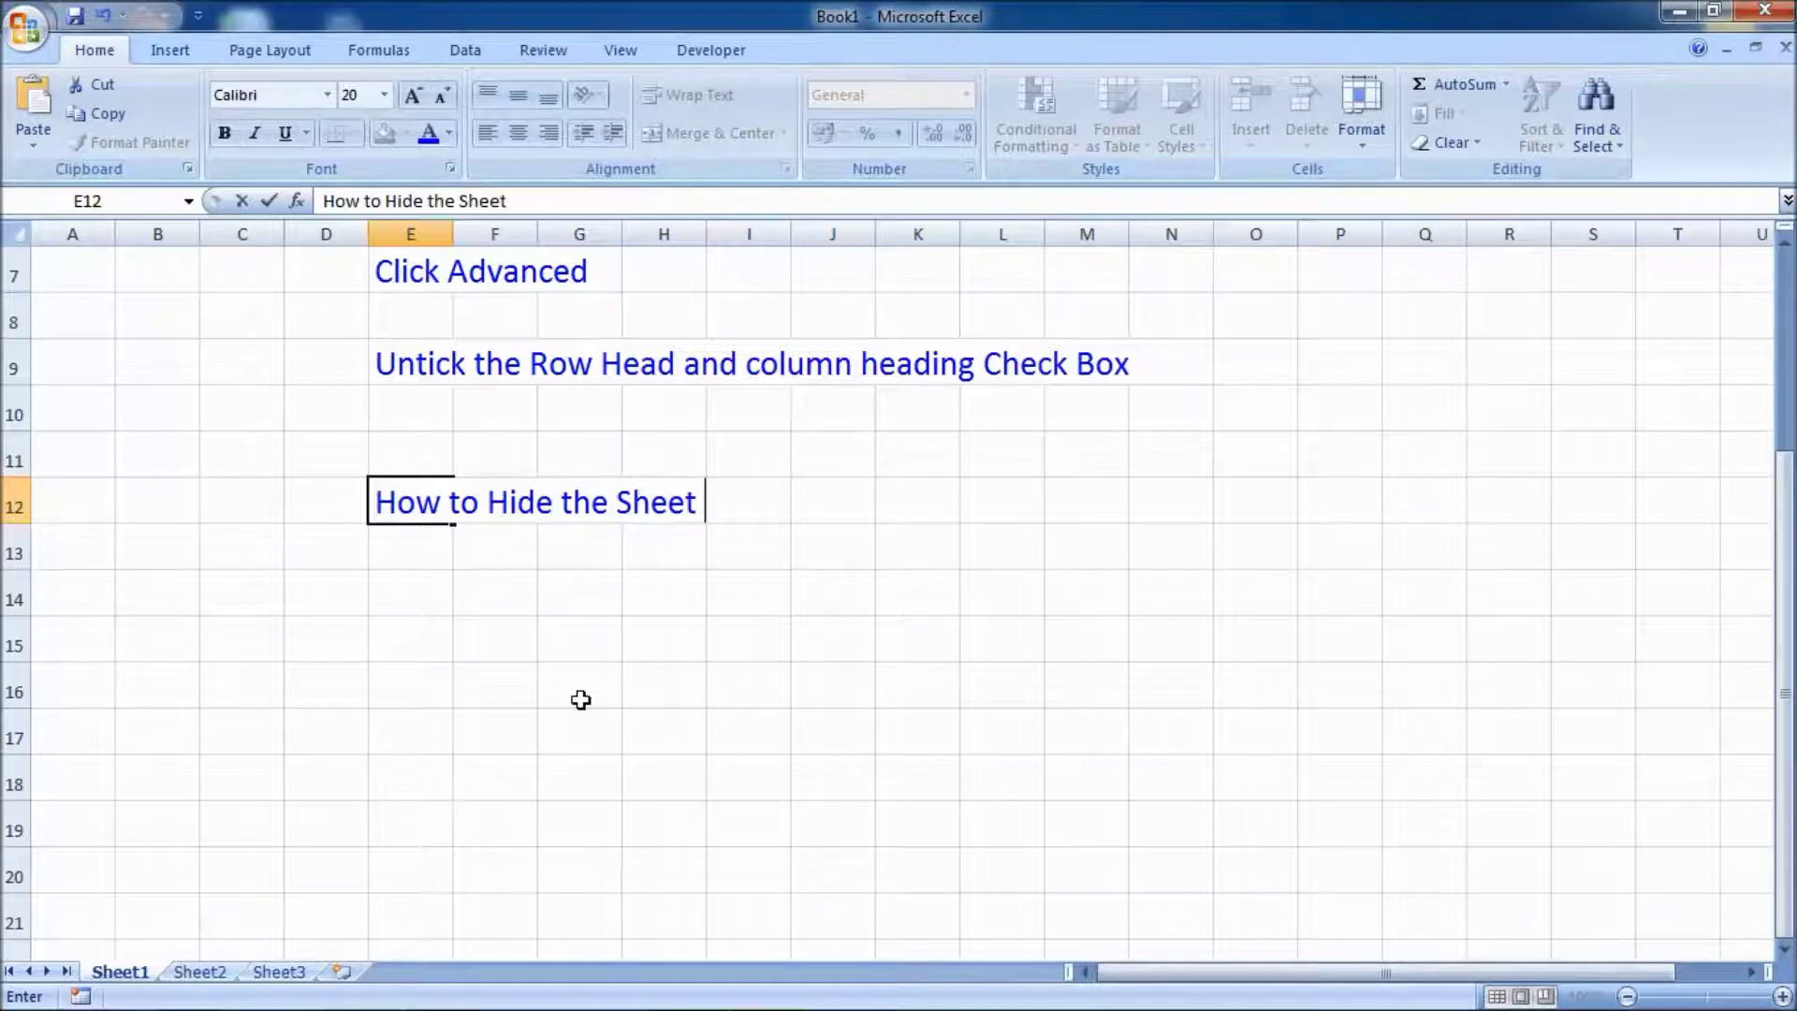
type("ab")
left_click(582, 729)
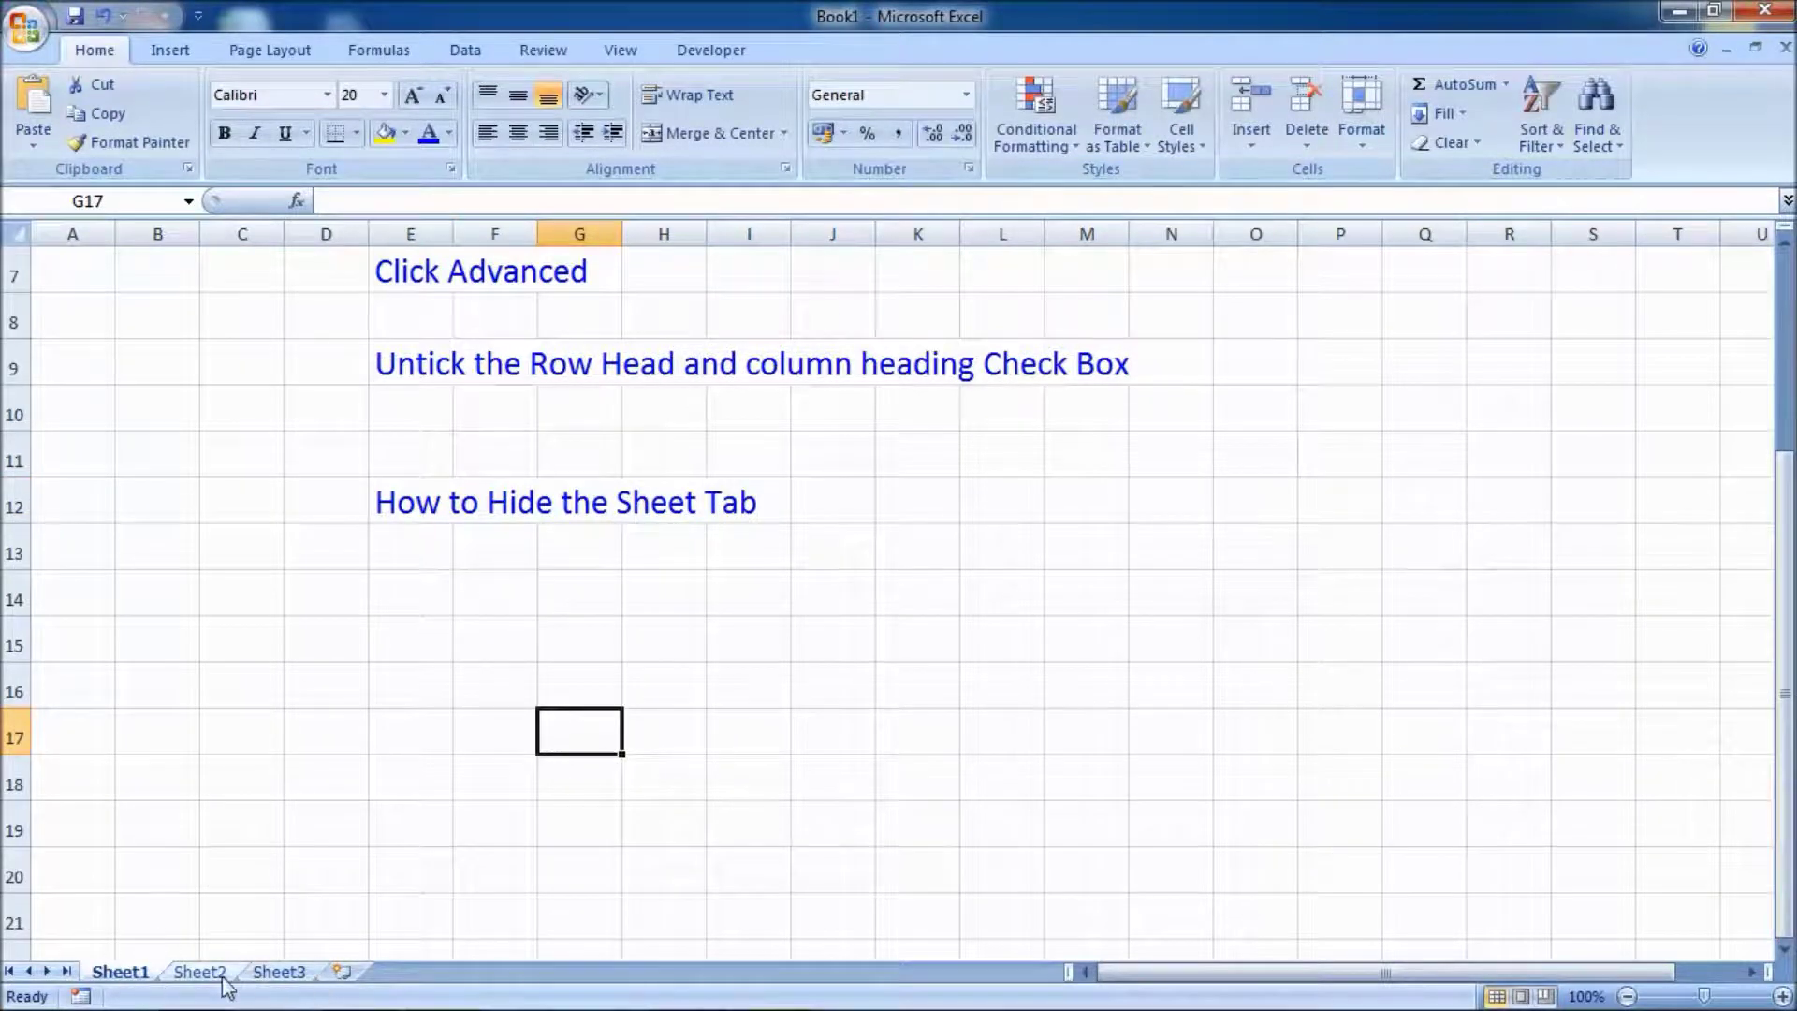
- Untick Show sheet tabs in Excel Options > Advanced so Book1's tabs disappear
left_click(25, 26)
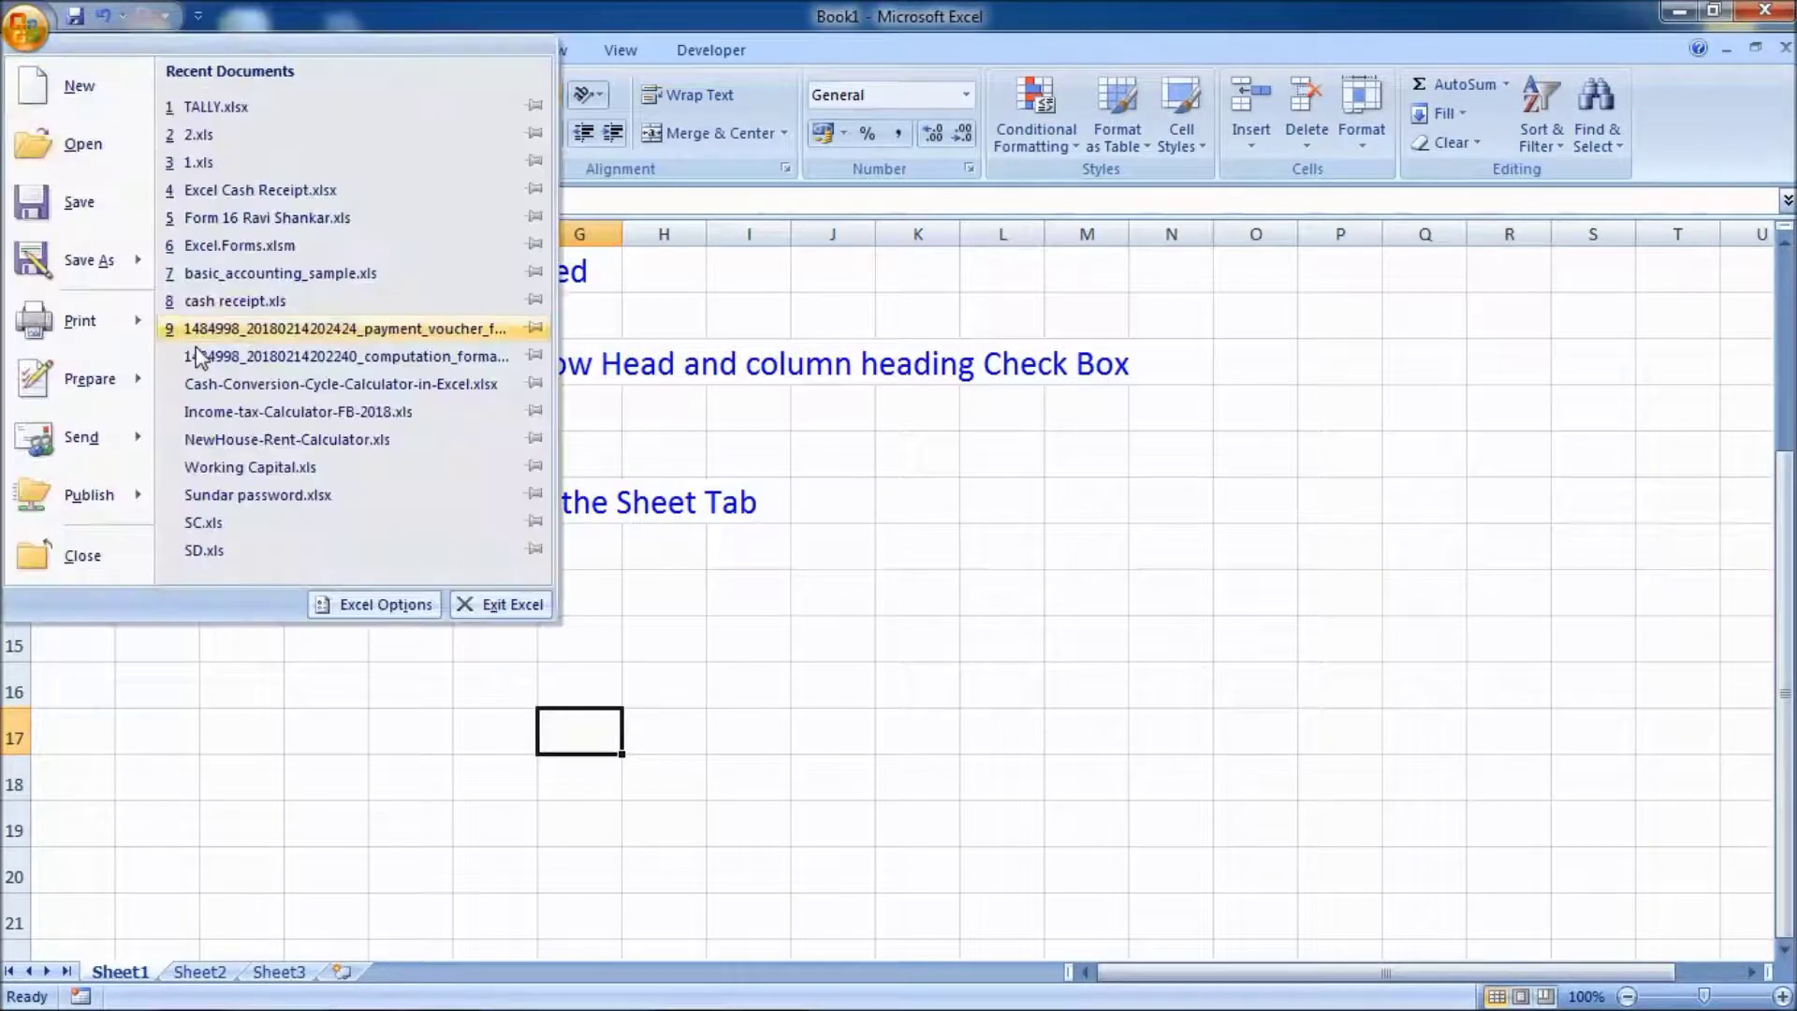
left_click(378, 604)
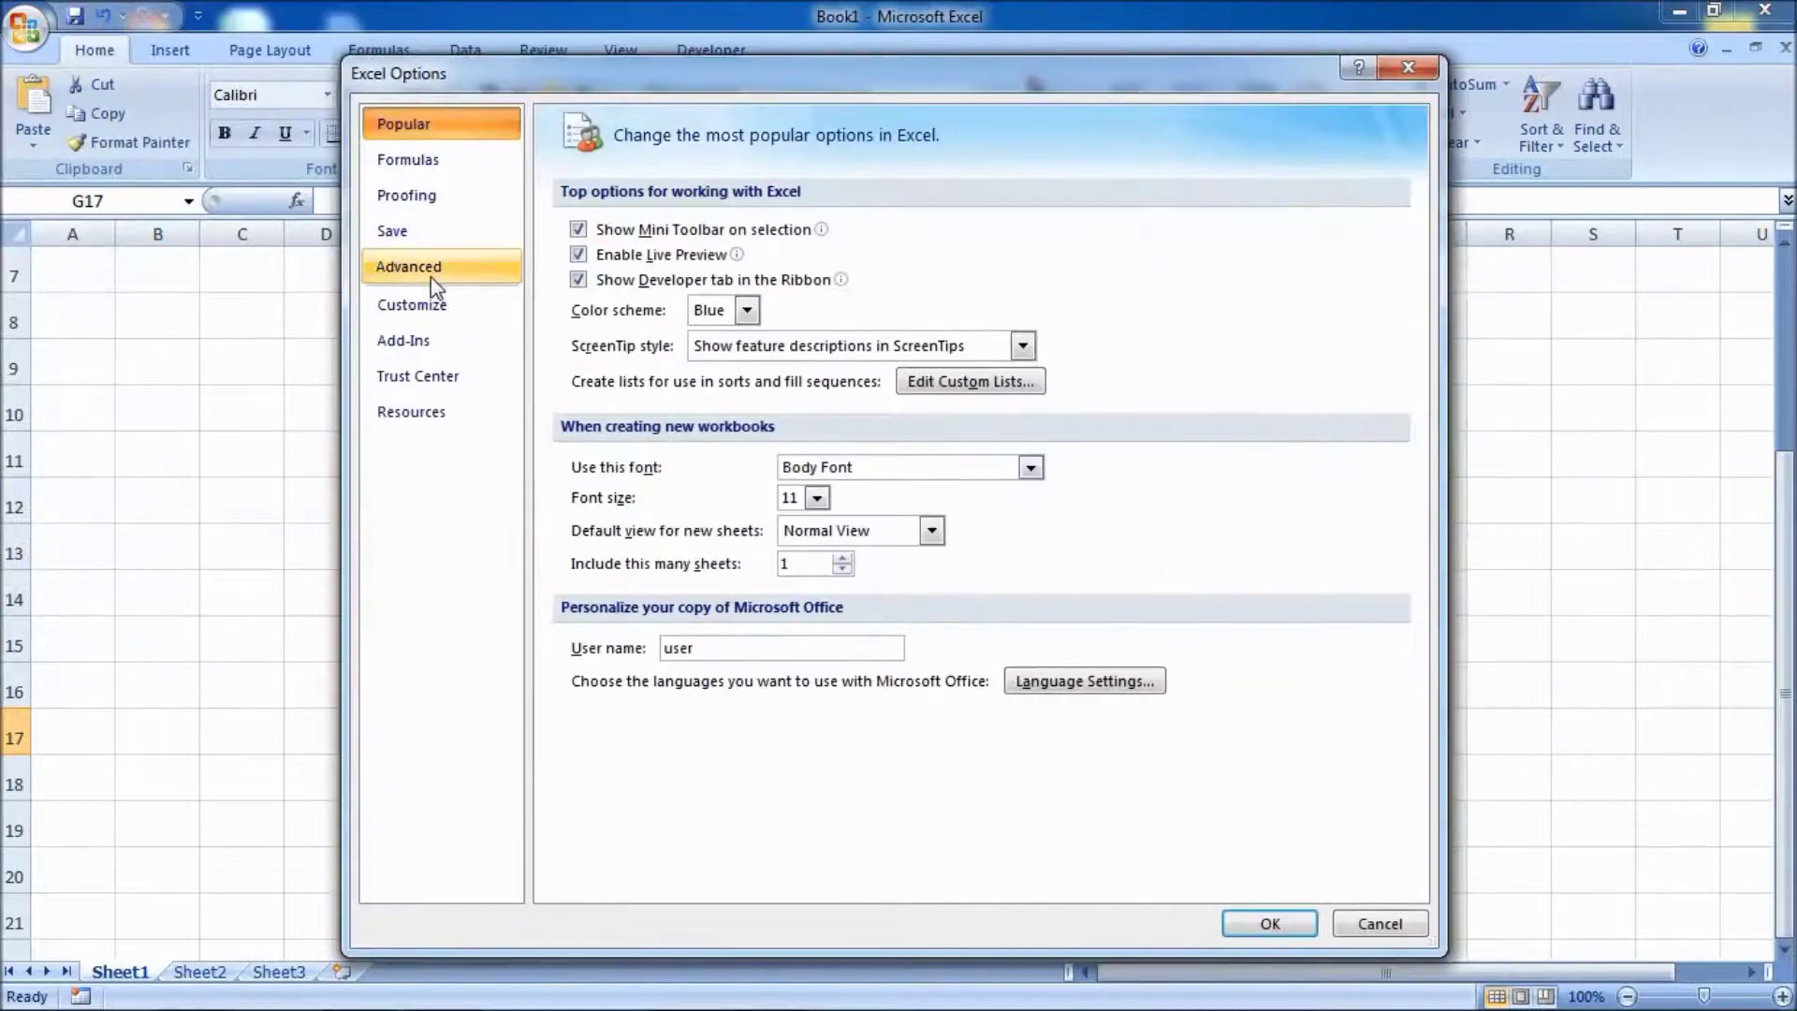
left_click(426, 270)
scroll(855, 561, "down", 2)
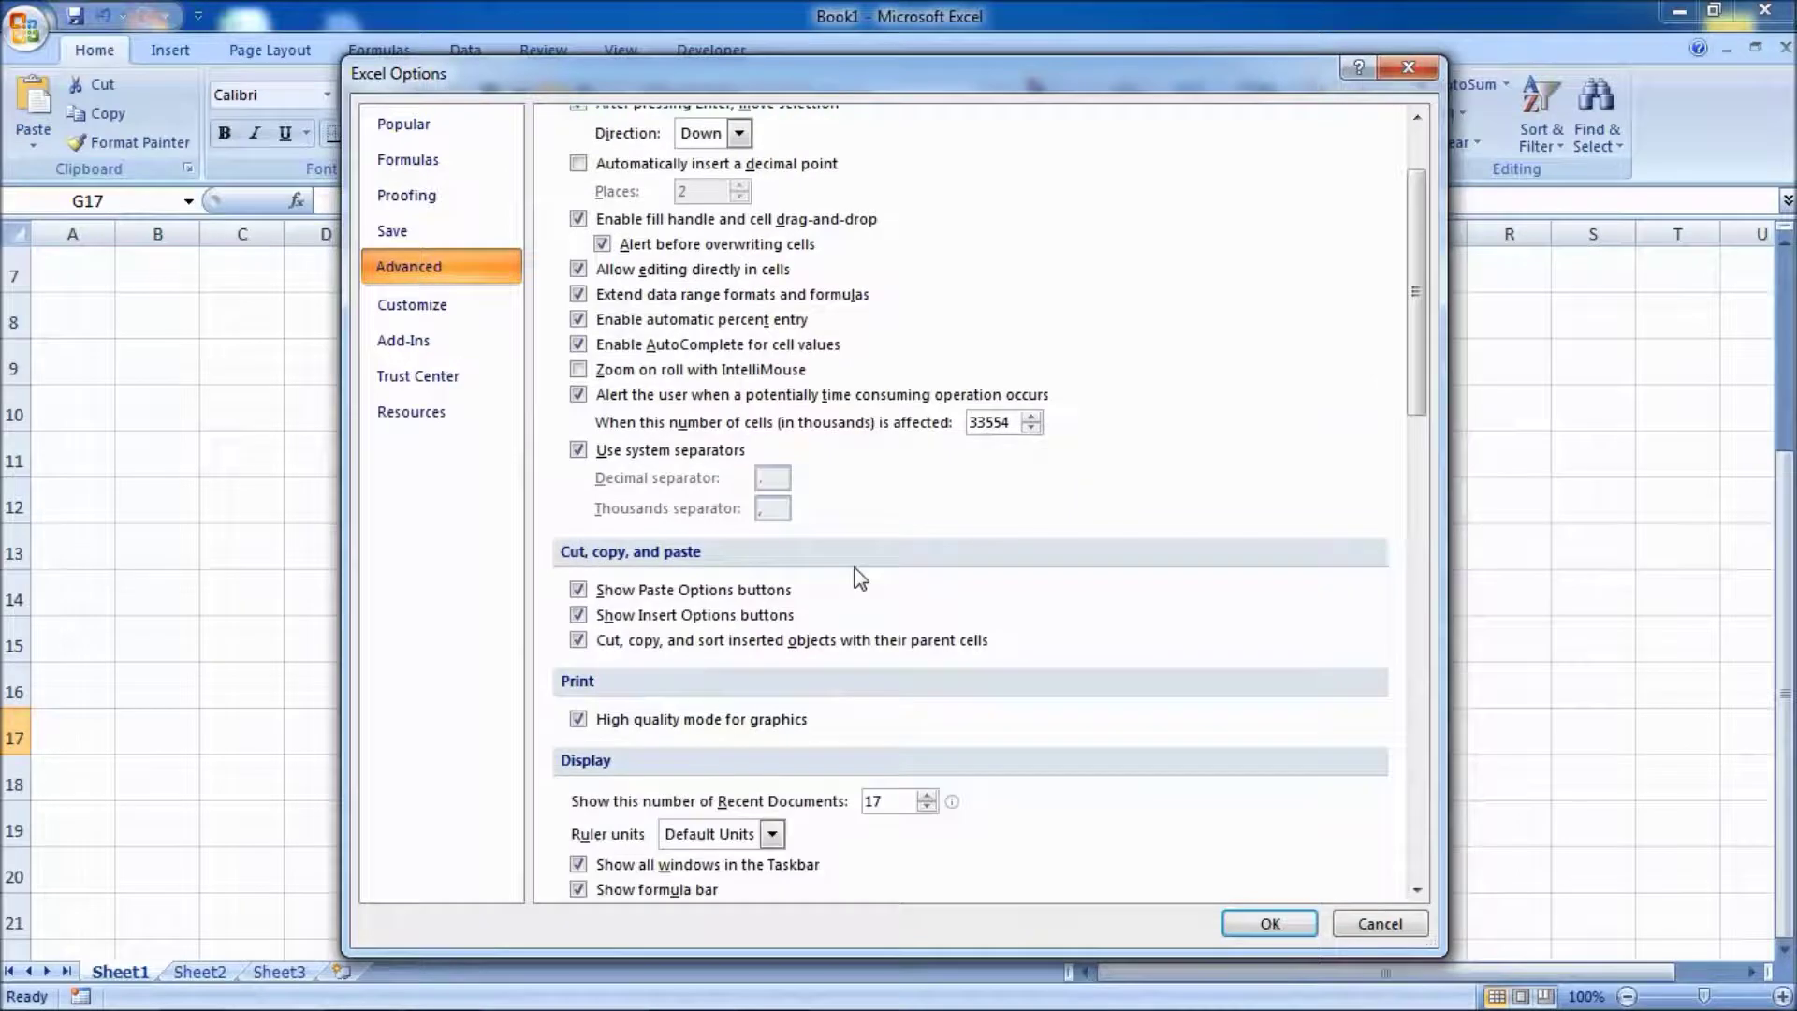
scroll(855, 562, "down", 2)
scroll(852, 567, "down", 2)
scroll(851, 569, "down", 2)
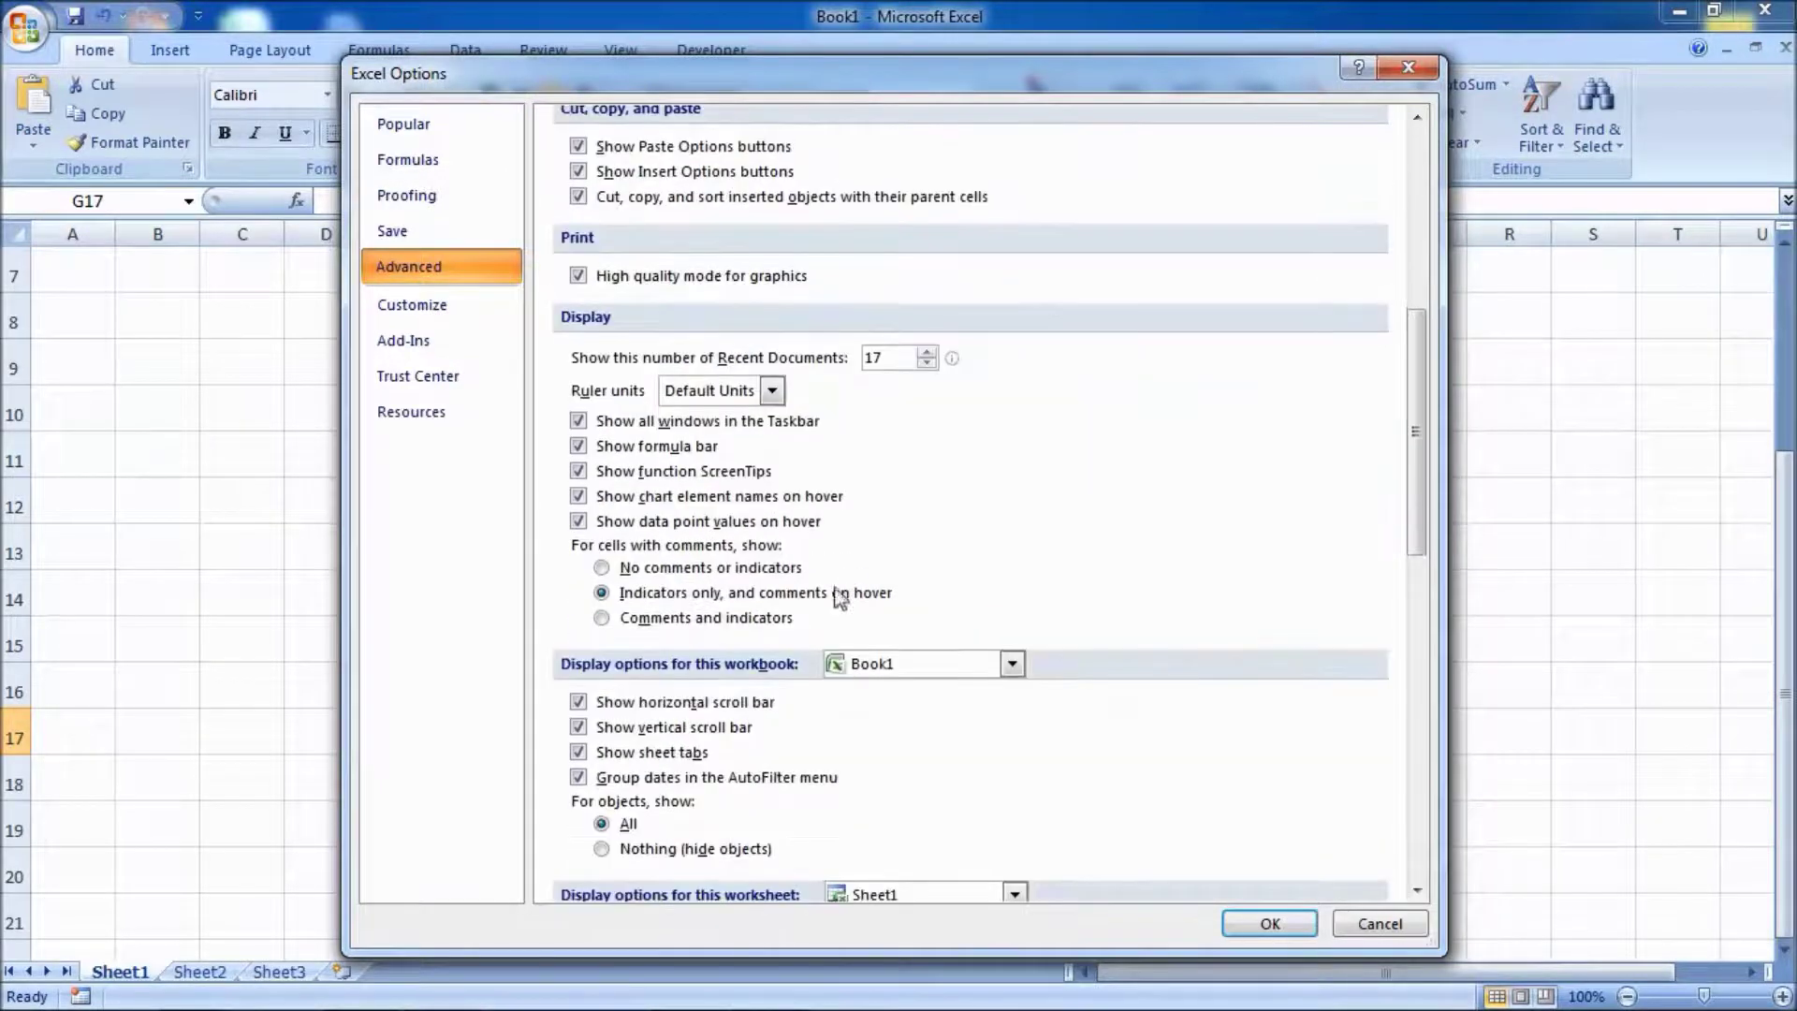
left_click(577, 754)
left_click(1269, 924)
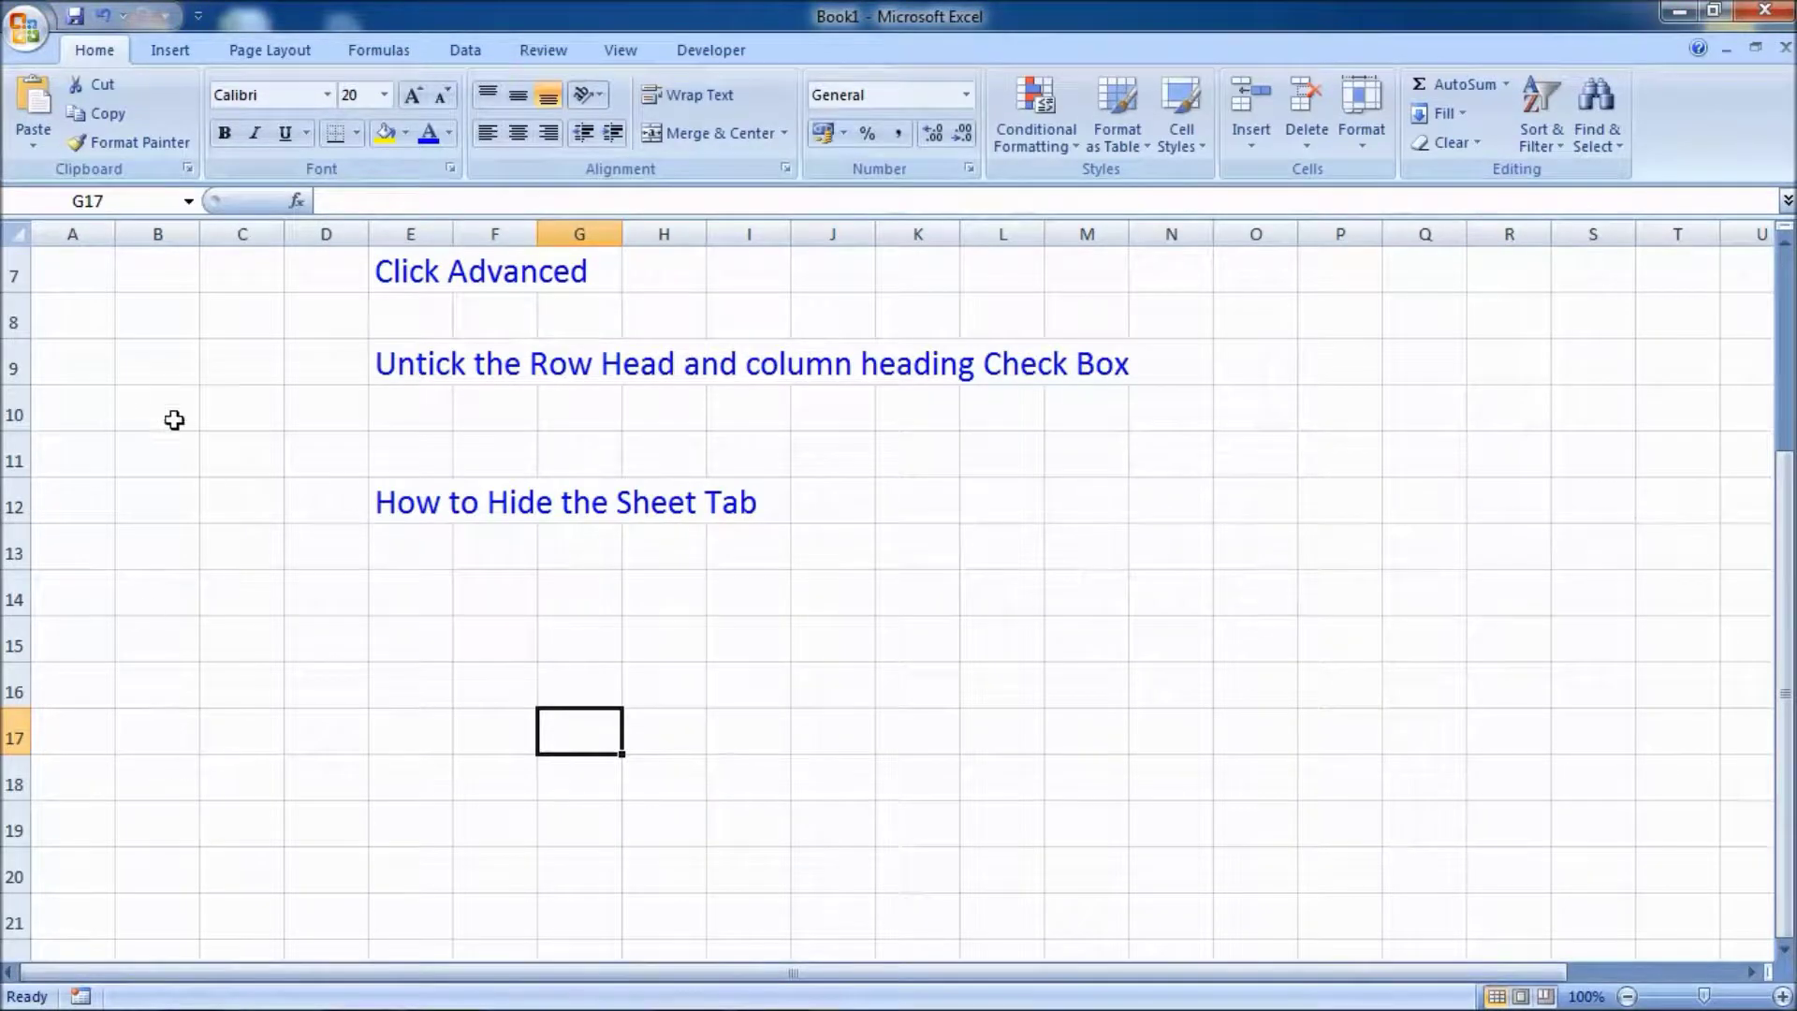
left_click(24, 42)
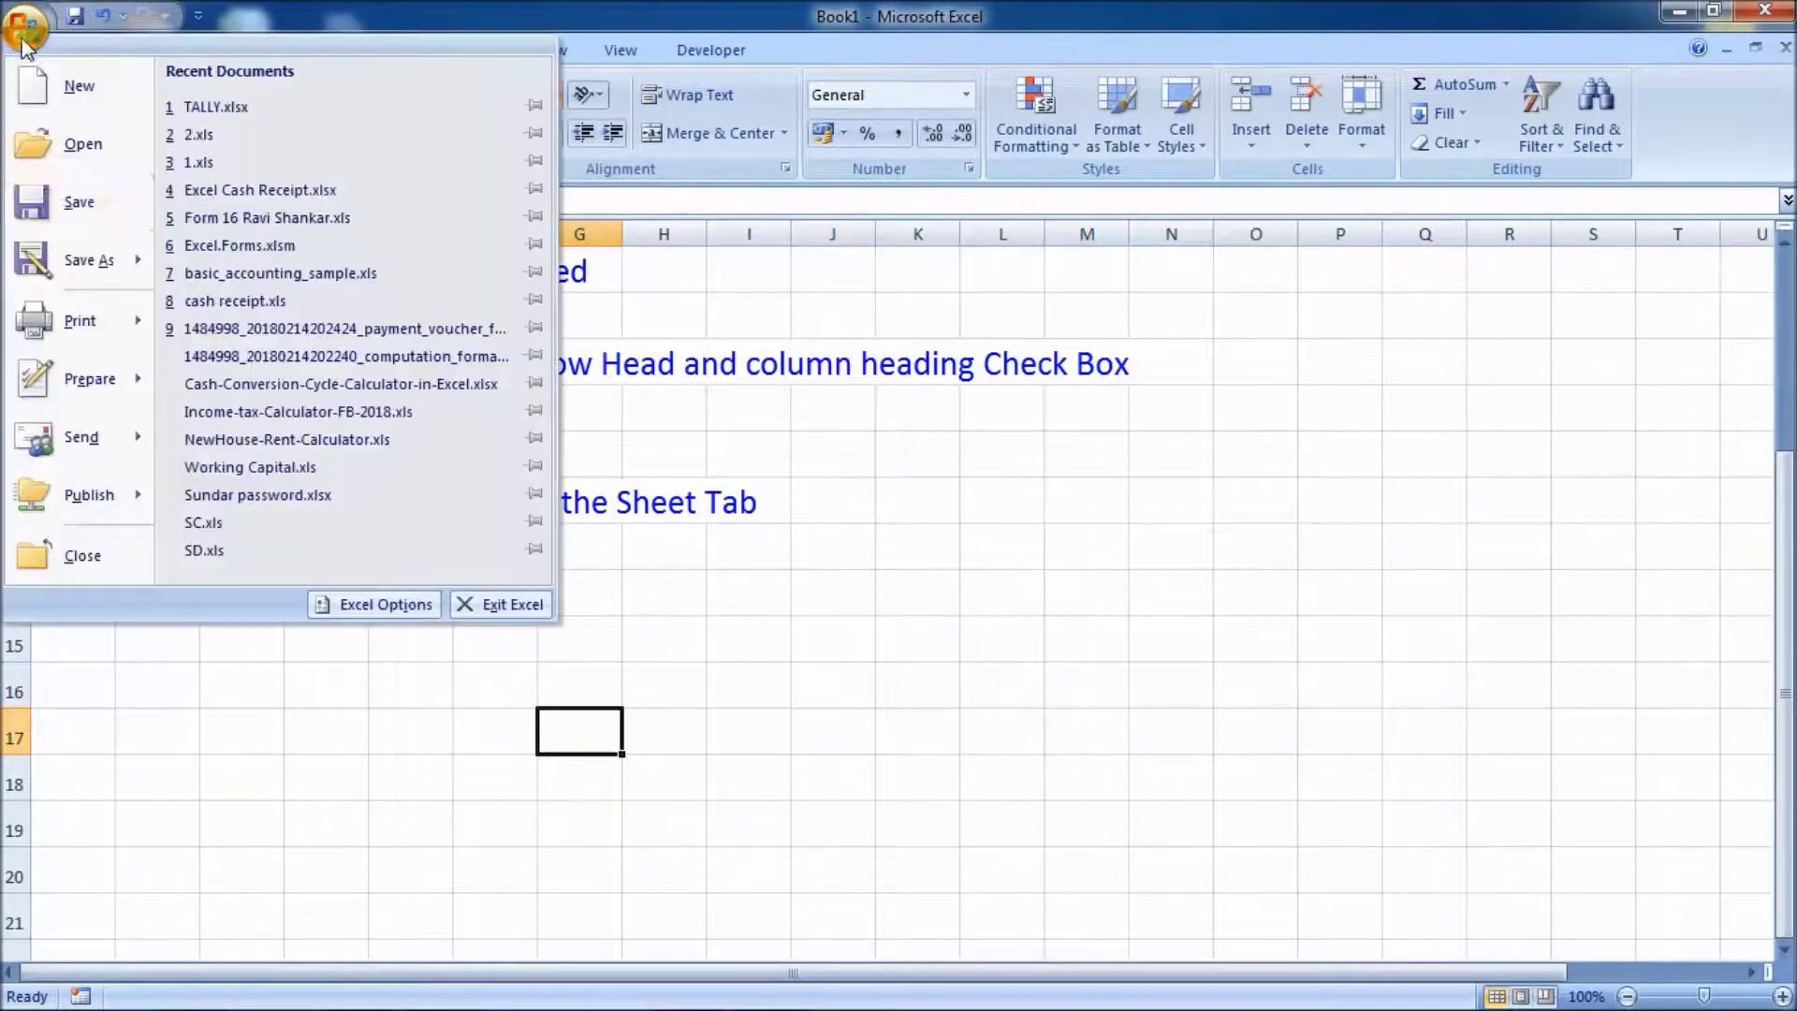
- Tick Show sheet tabs in Advanced options so the Sheet1–Sheet3 tabs reappear
left_click(369, 606)
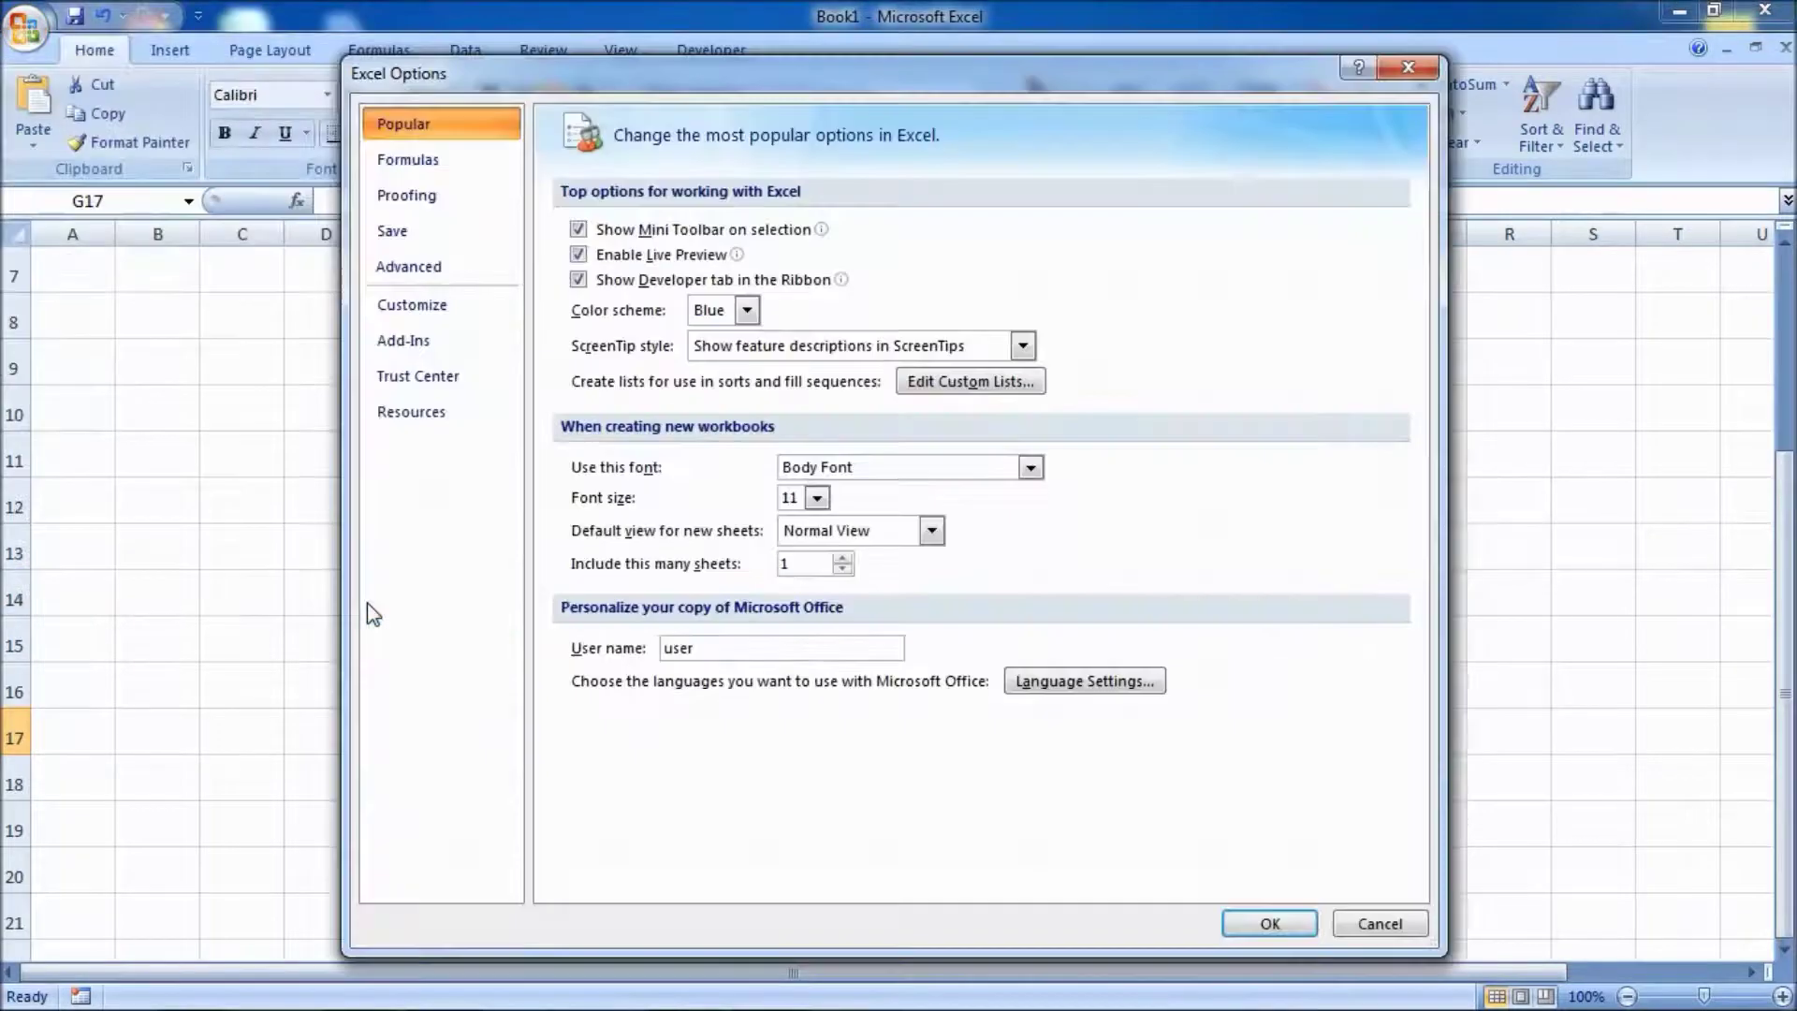
left_click(408, 267)
scroll(767, 735, "down", 2)
scroll(768, 735, "down", 2)
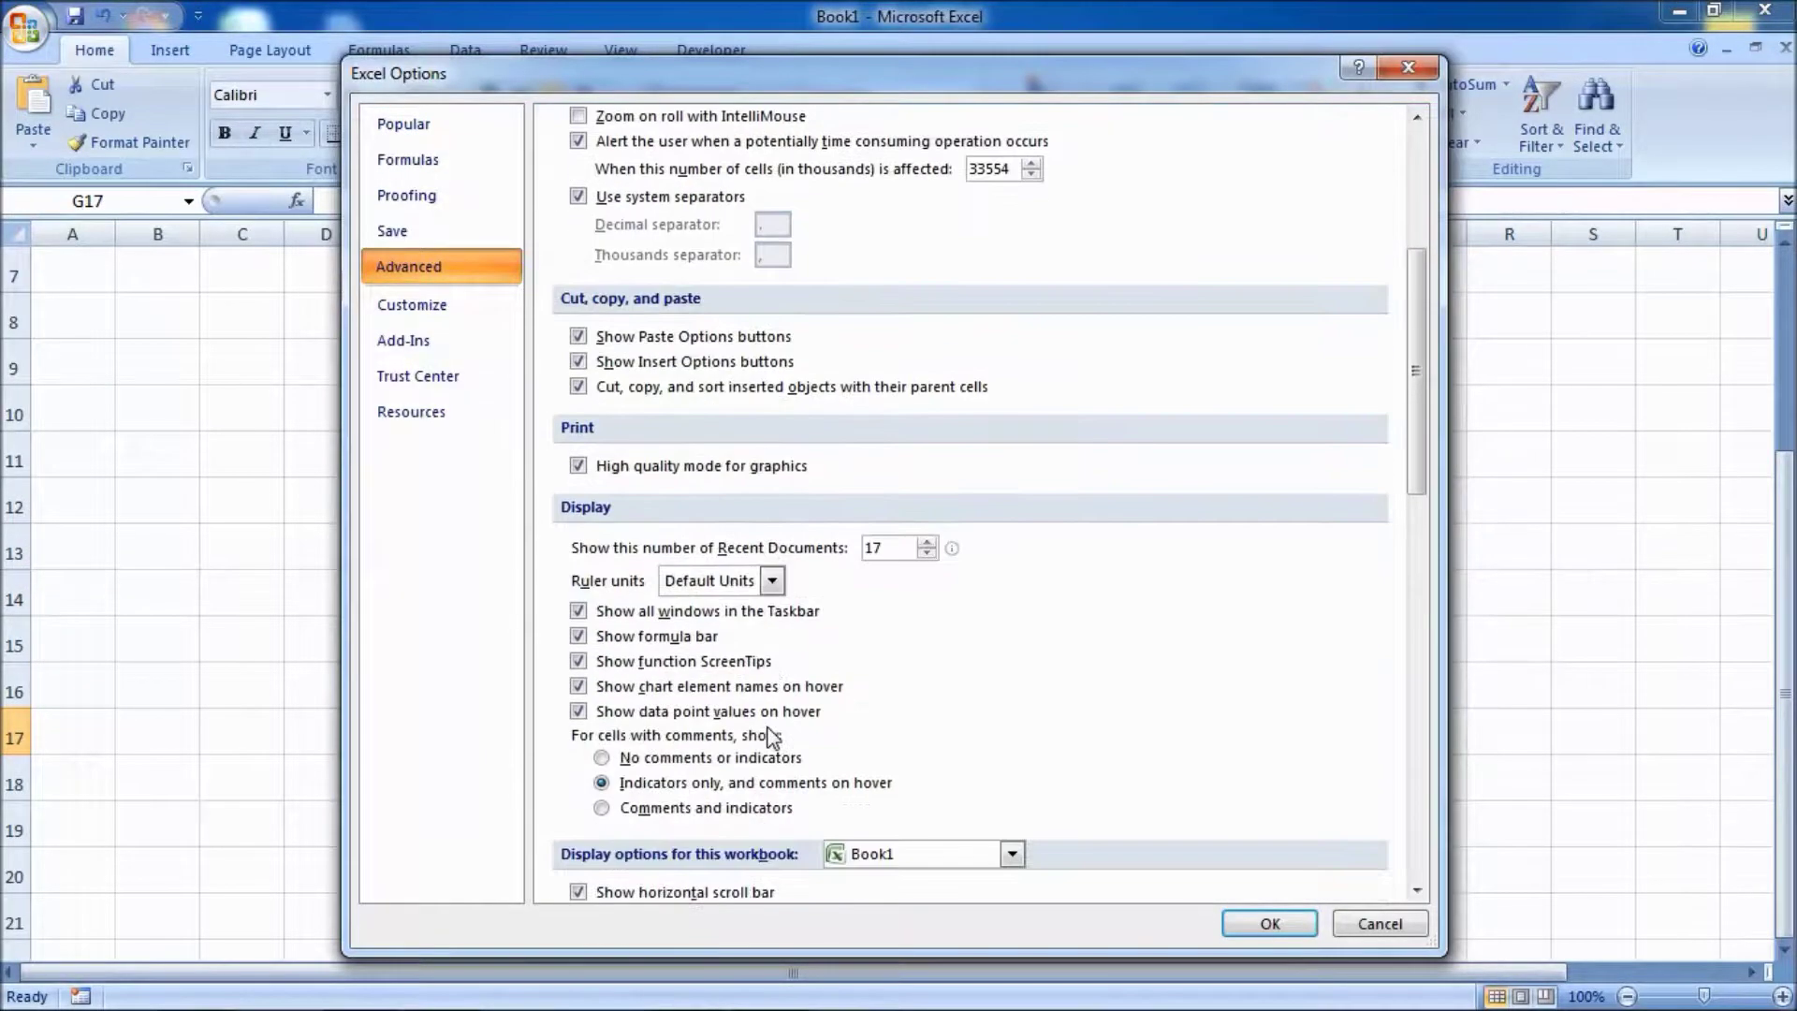
scroll(768, 734, "down", 3)
scroll(768, 734, "down", 2)
scroll(768, 735, "down", 2)
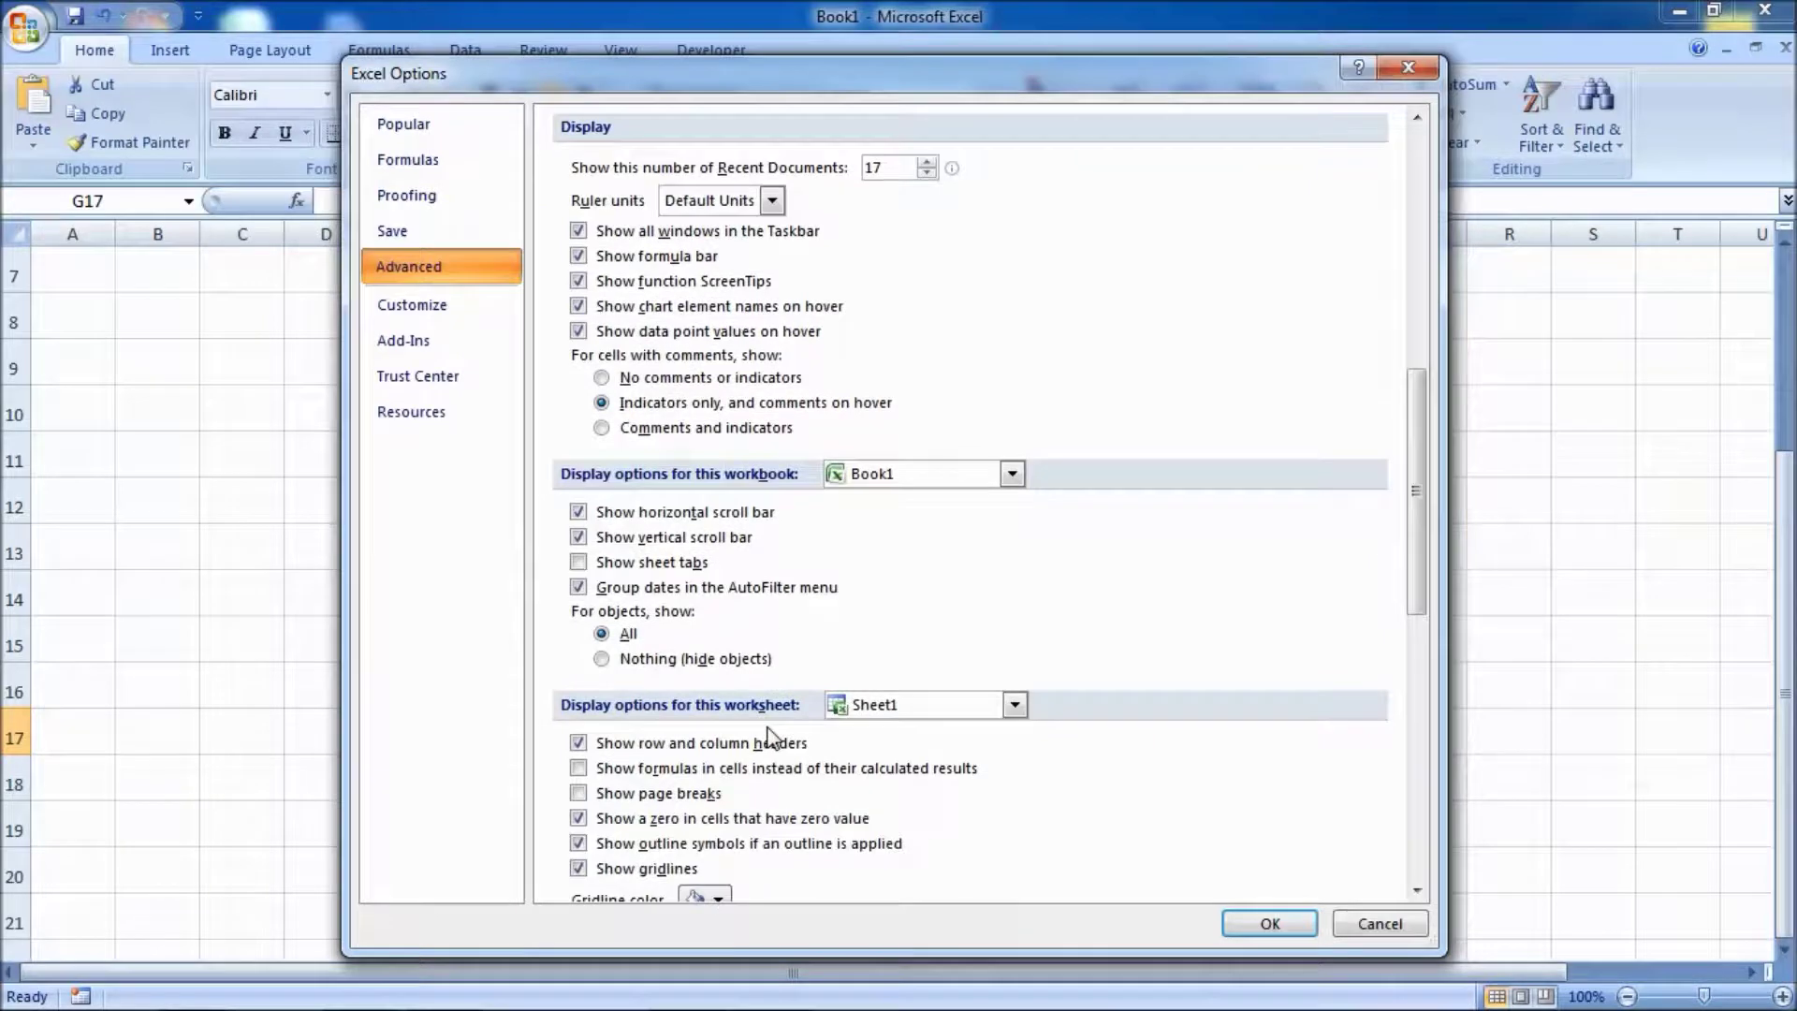
left_click(577, 561)
left_click(1270, 924)
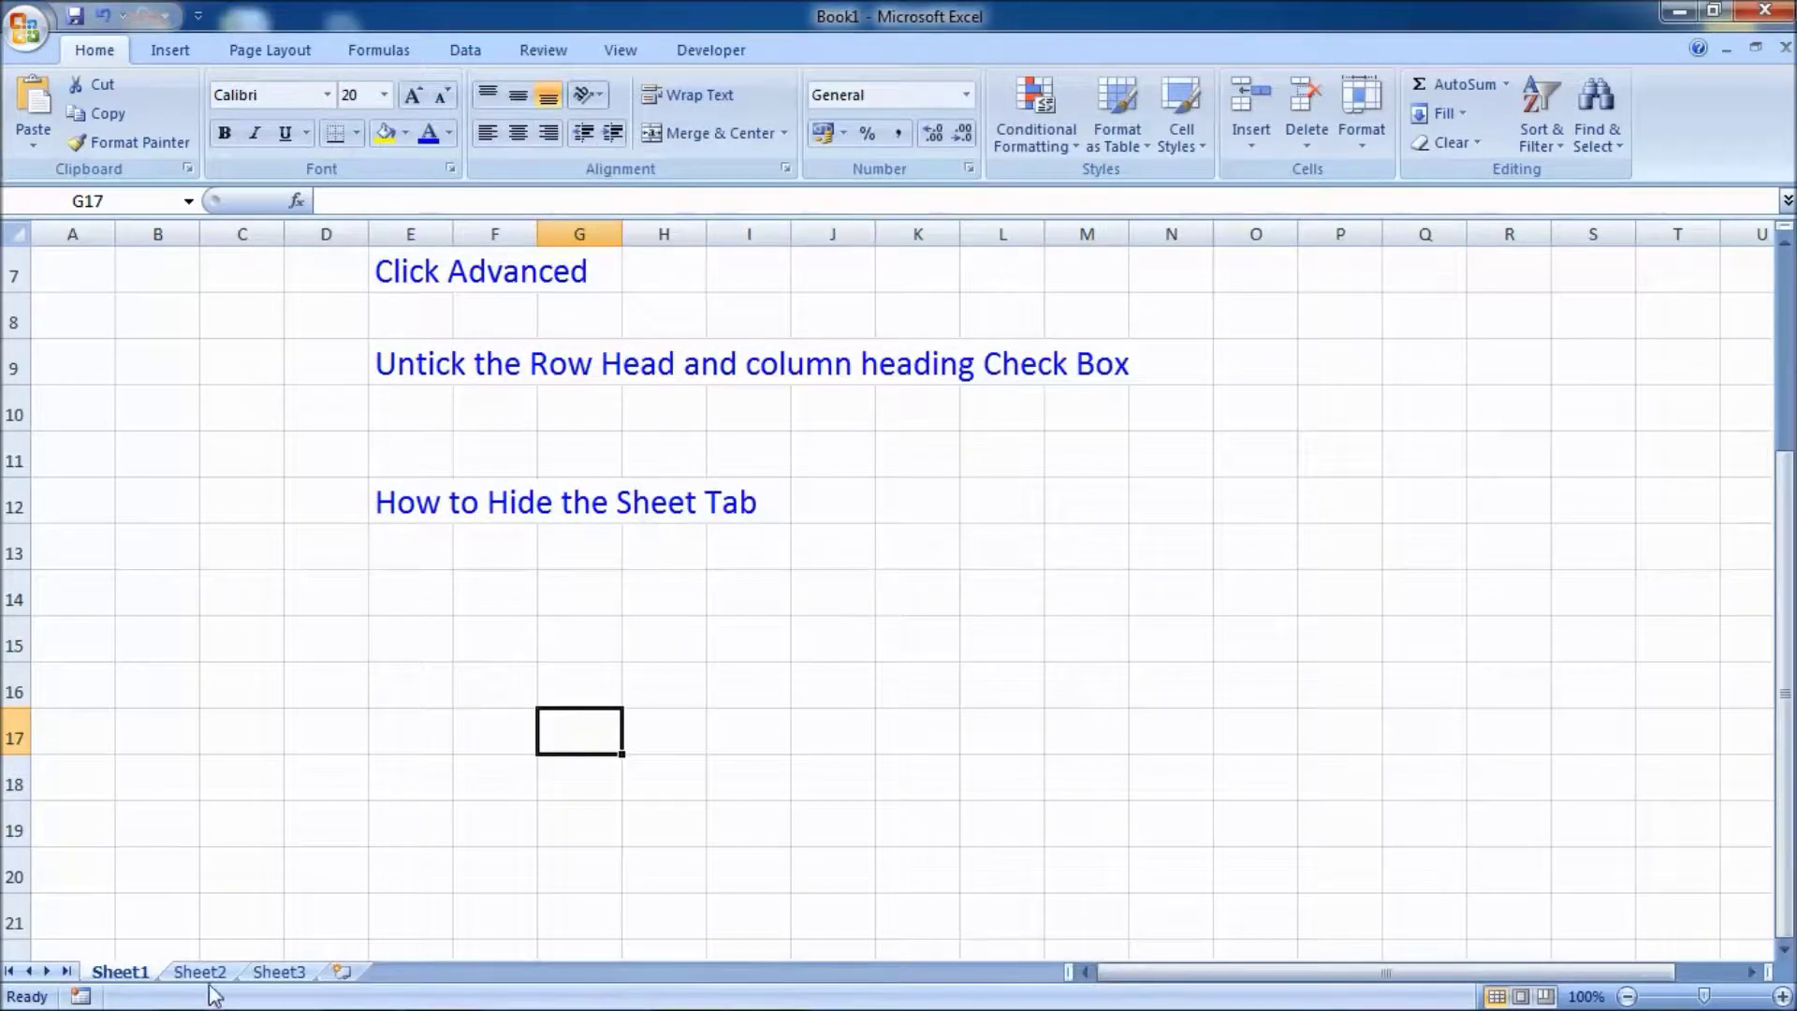
left_click(385, 606)
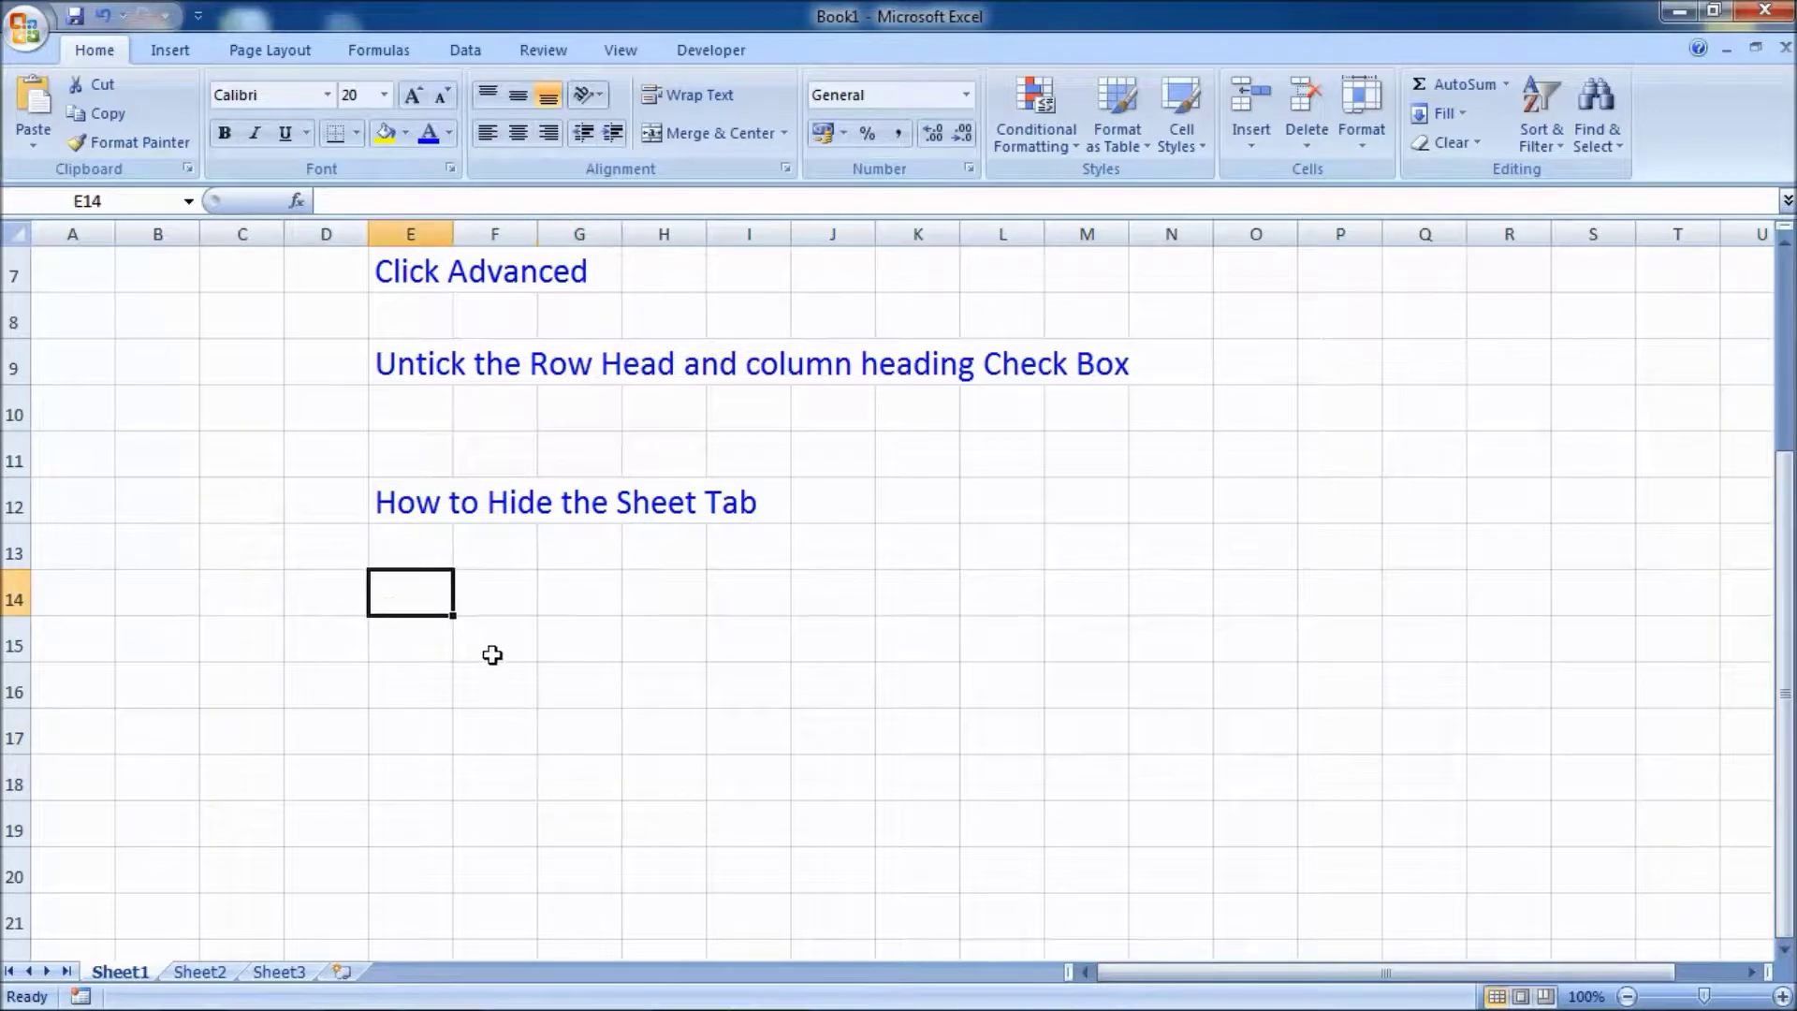
- Enter the note 'How to change Sheet Tab Colour' in cell E14
type("How")
type("change Sheet Tab Colour")
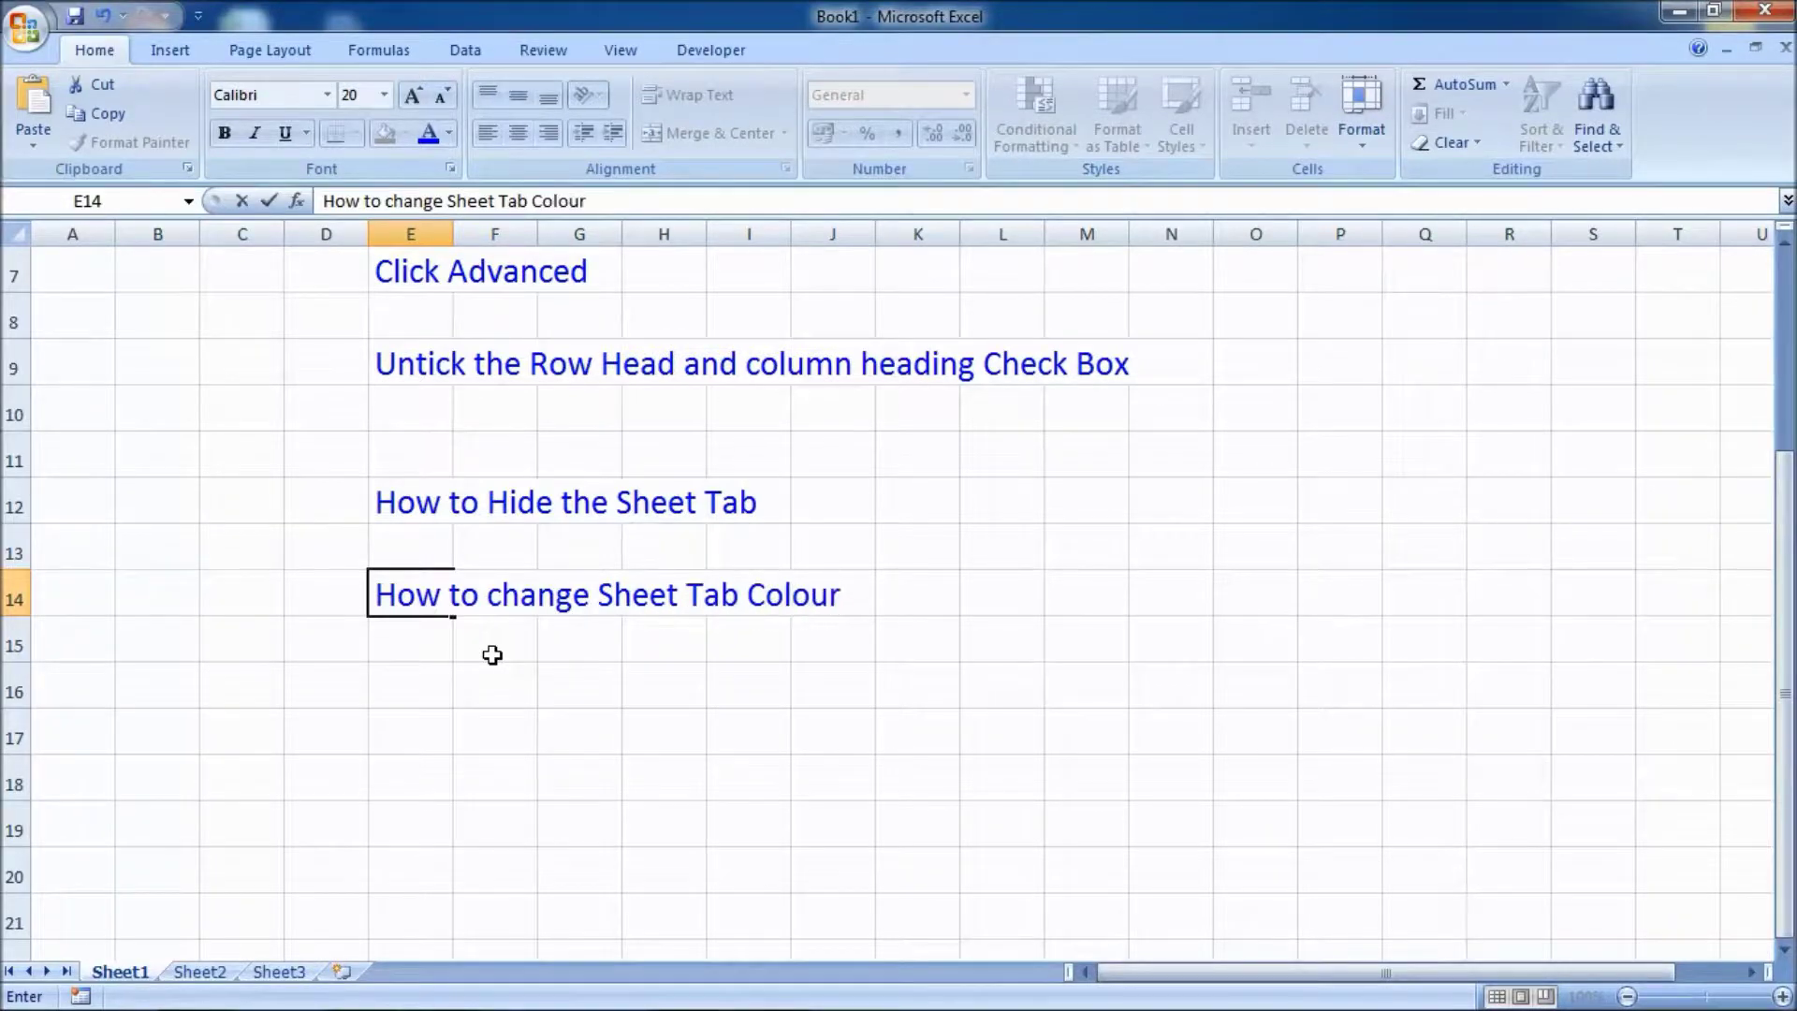
left_click(512, 752)
- Colour the Sheet1 tab red and give Sheet2 a tab colour, then bring up Sheet3's tab menu
right_click(136, 971)
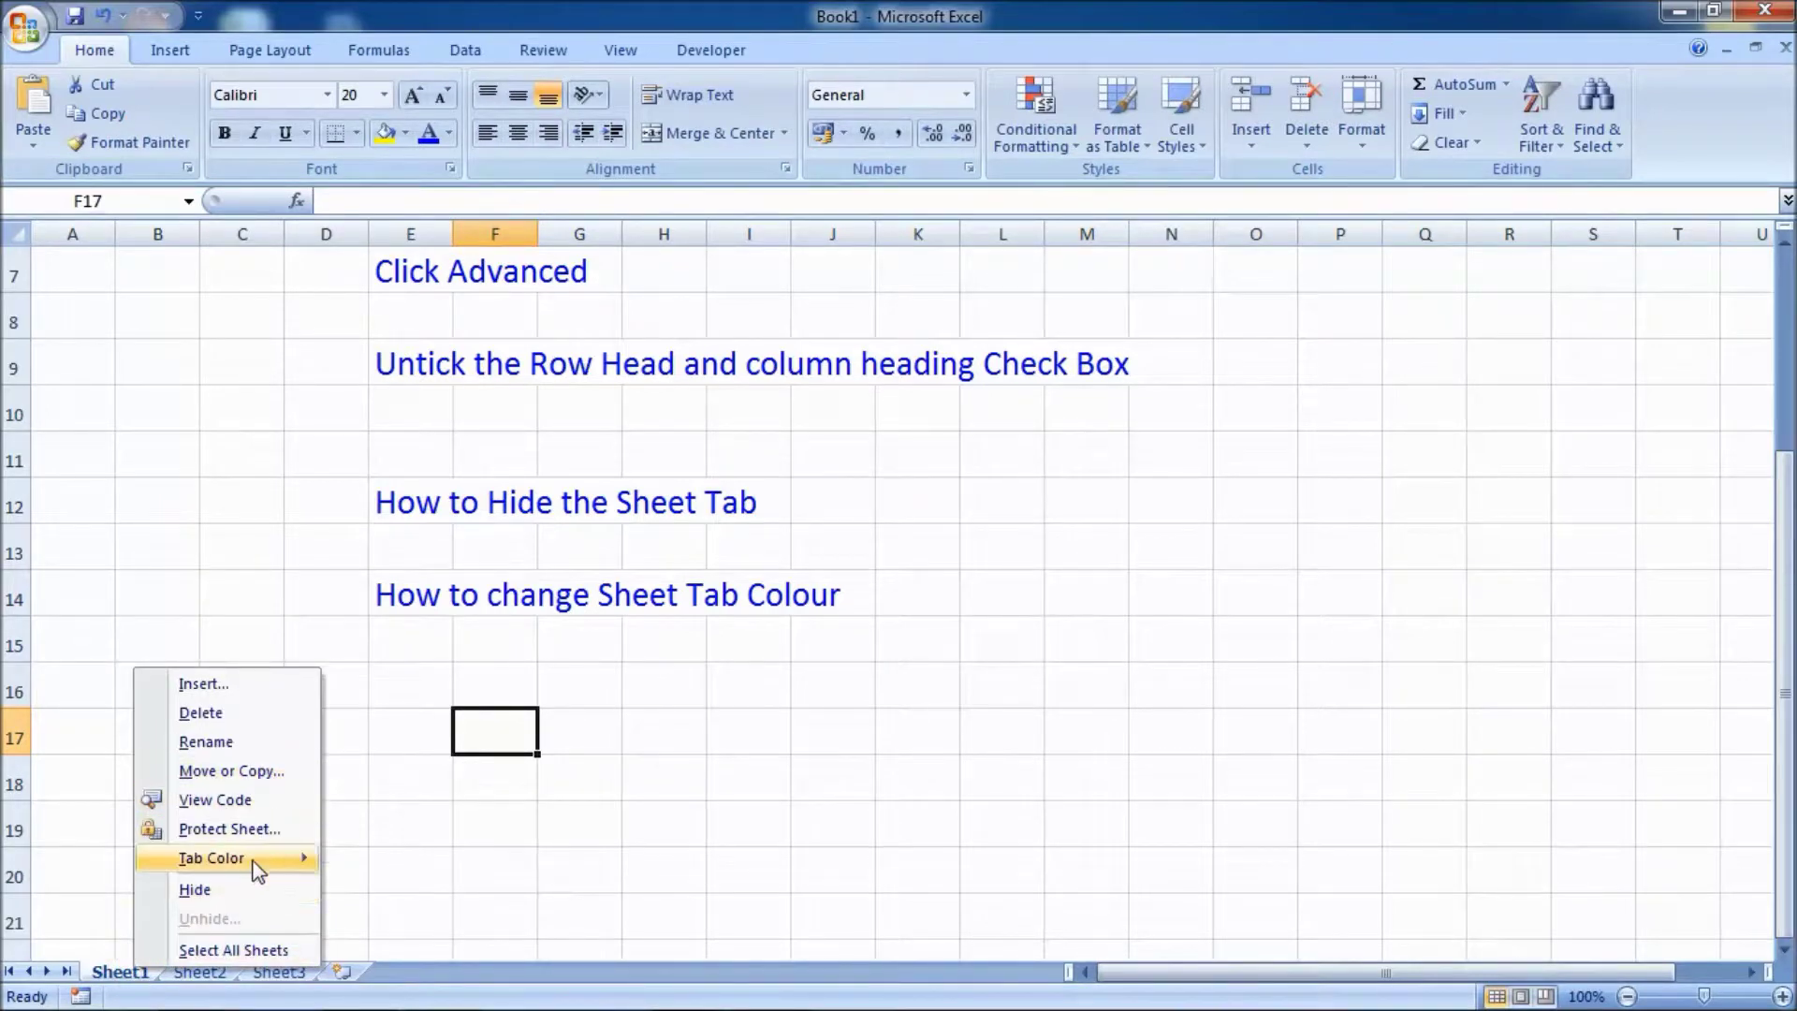
left_click(365, 955)
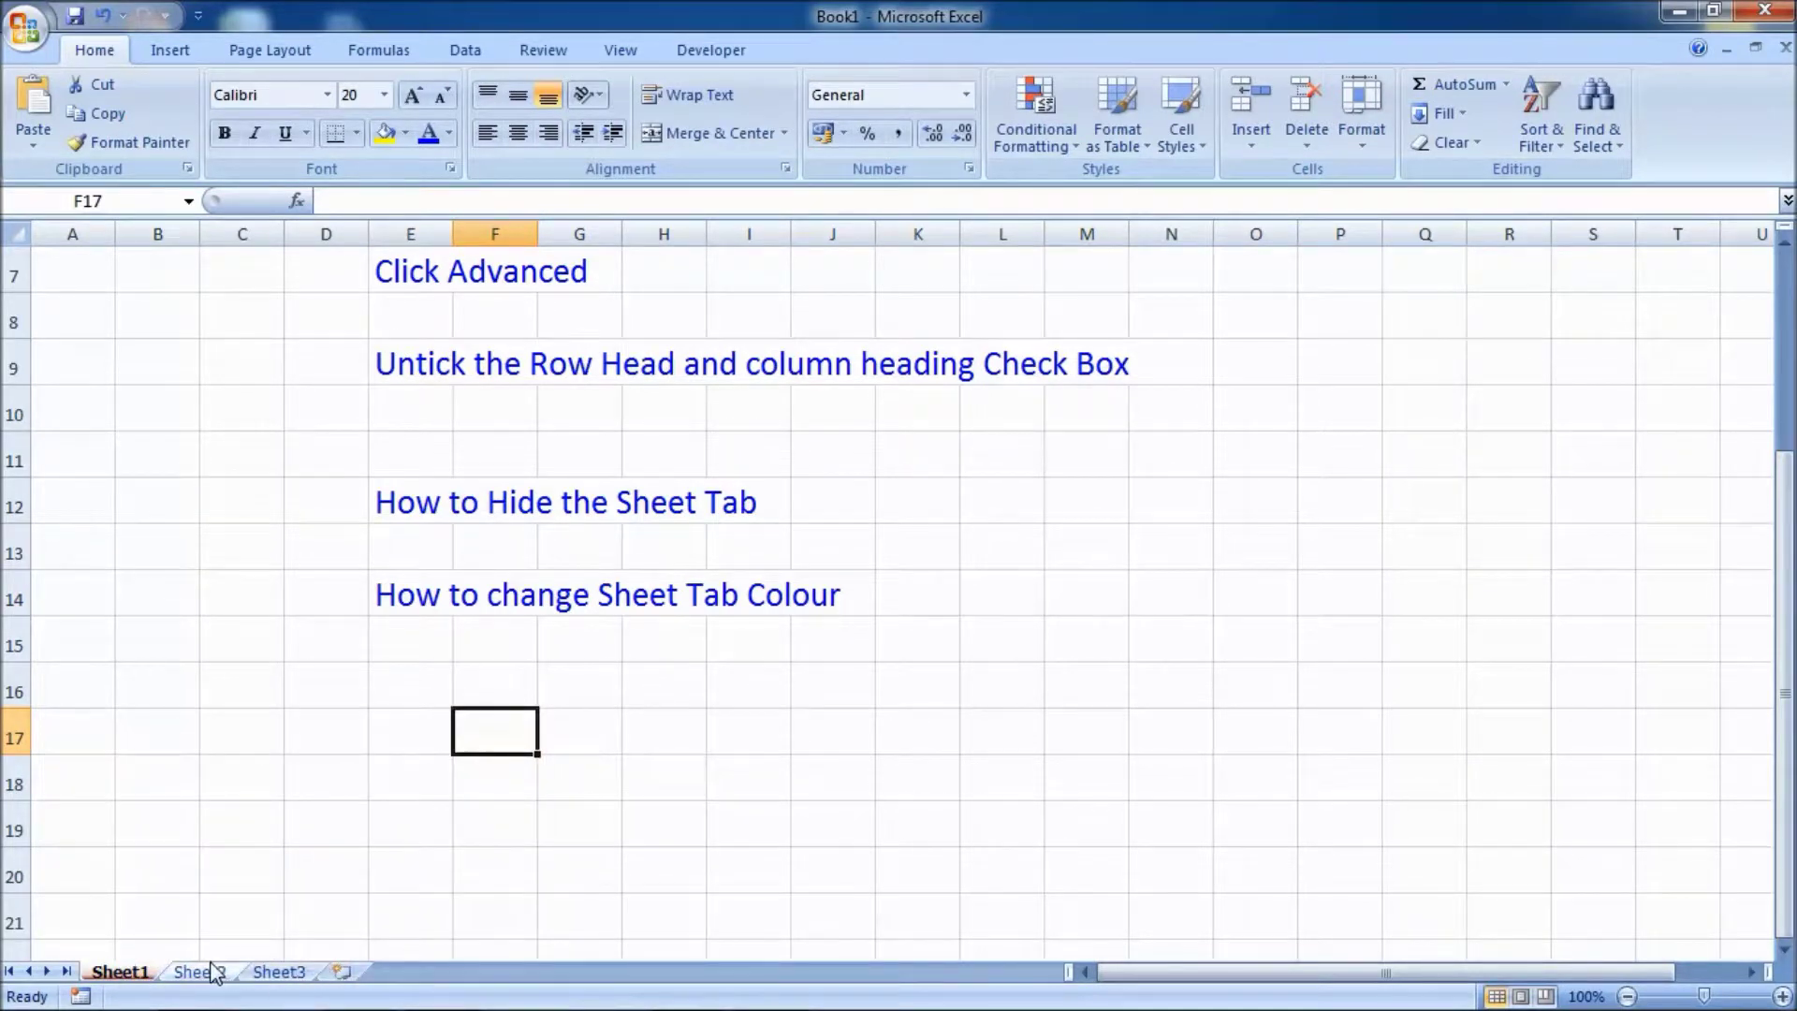
left_click(213, 972)
right_click(211, 969)
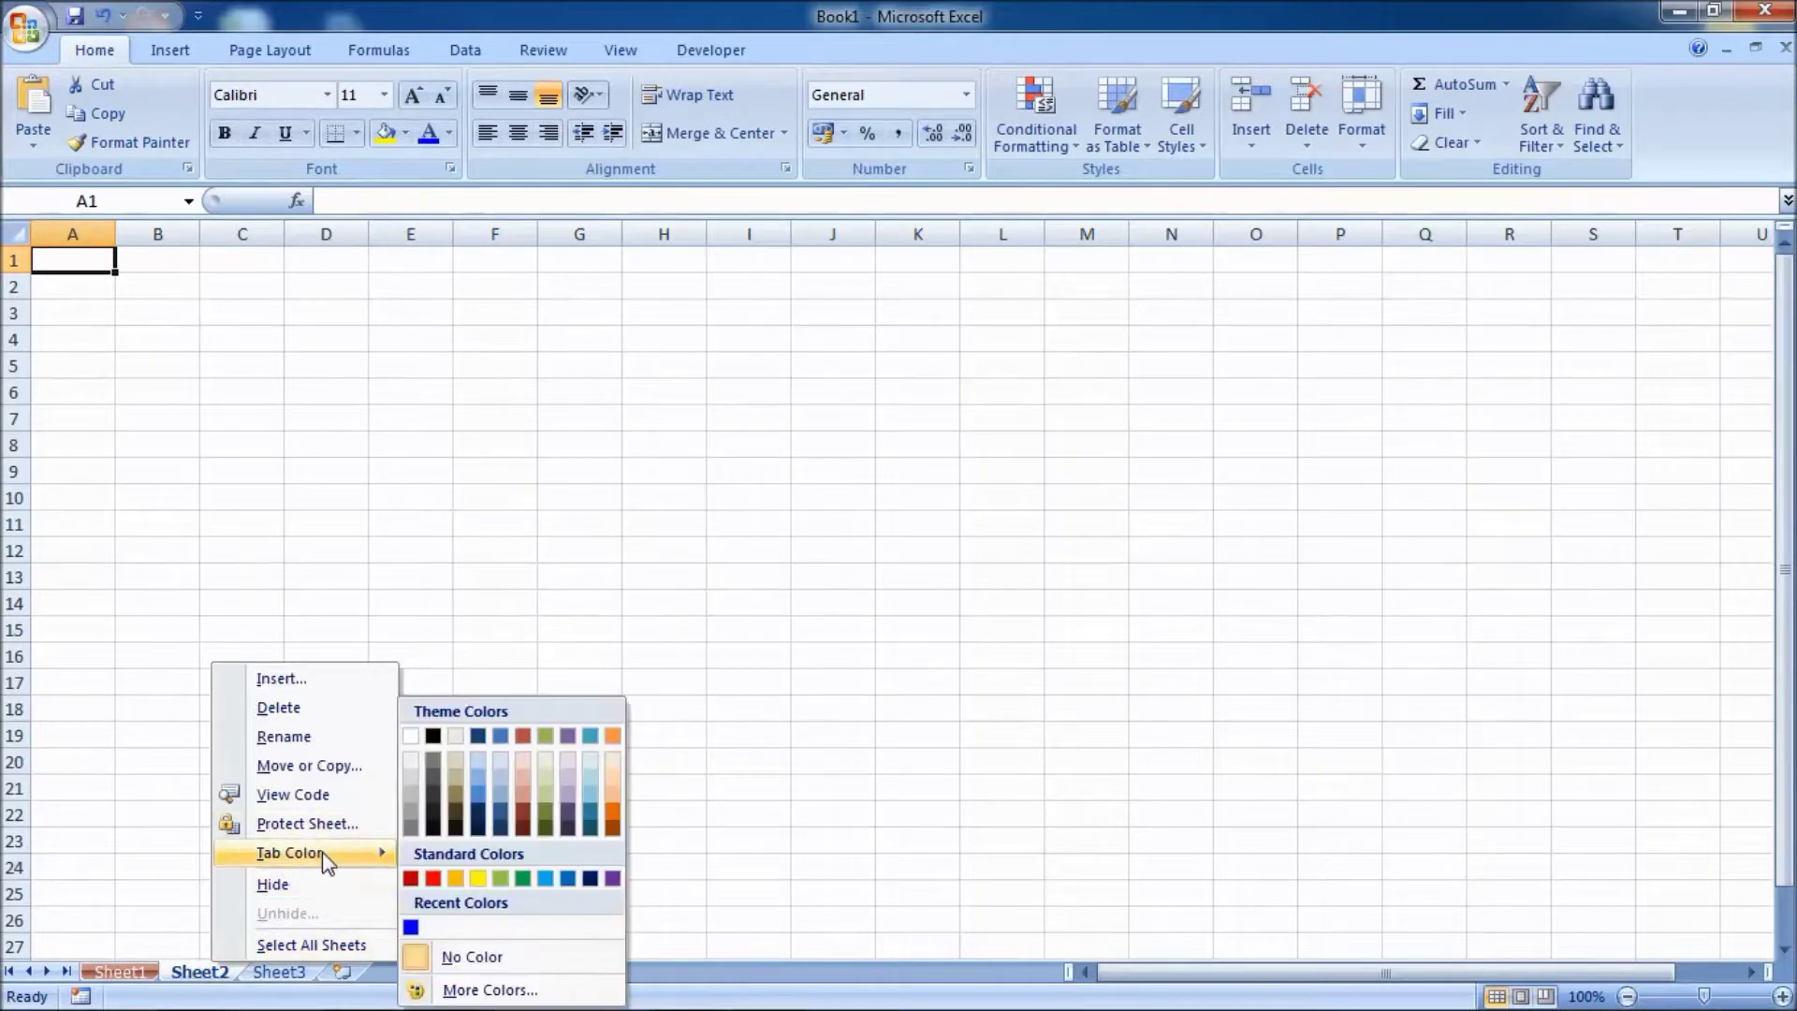
left_click(545, 824)
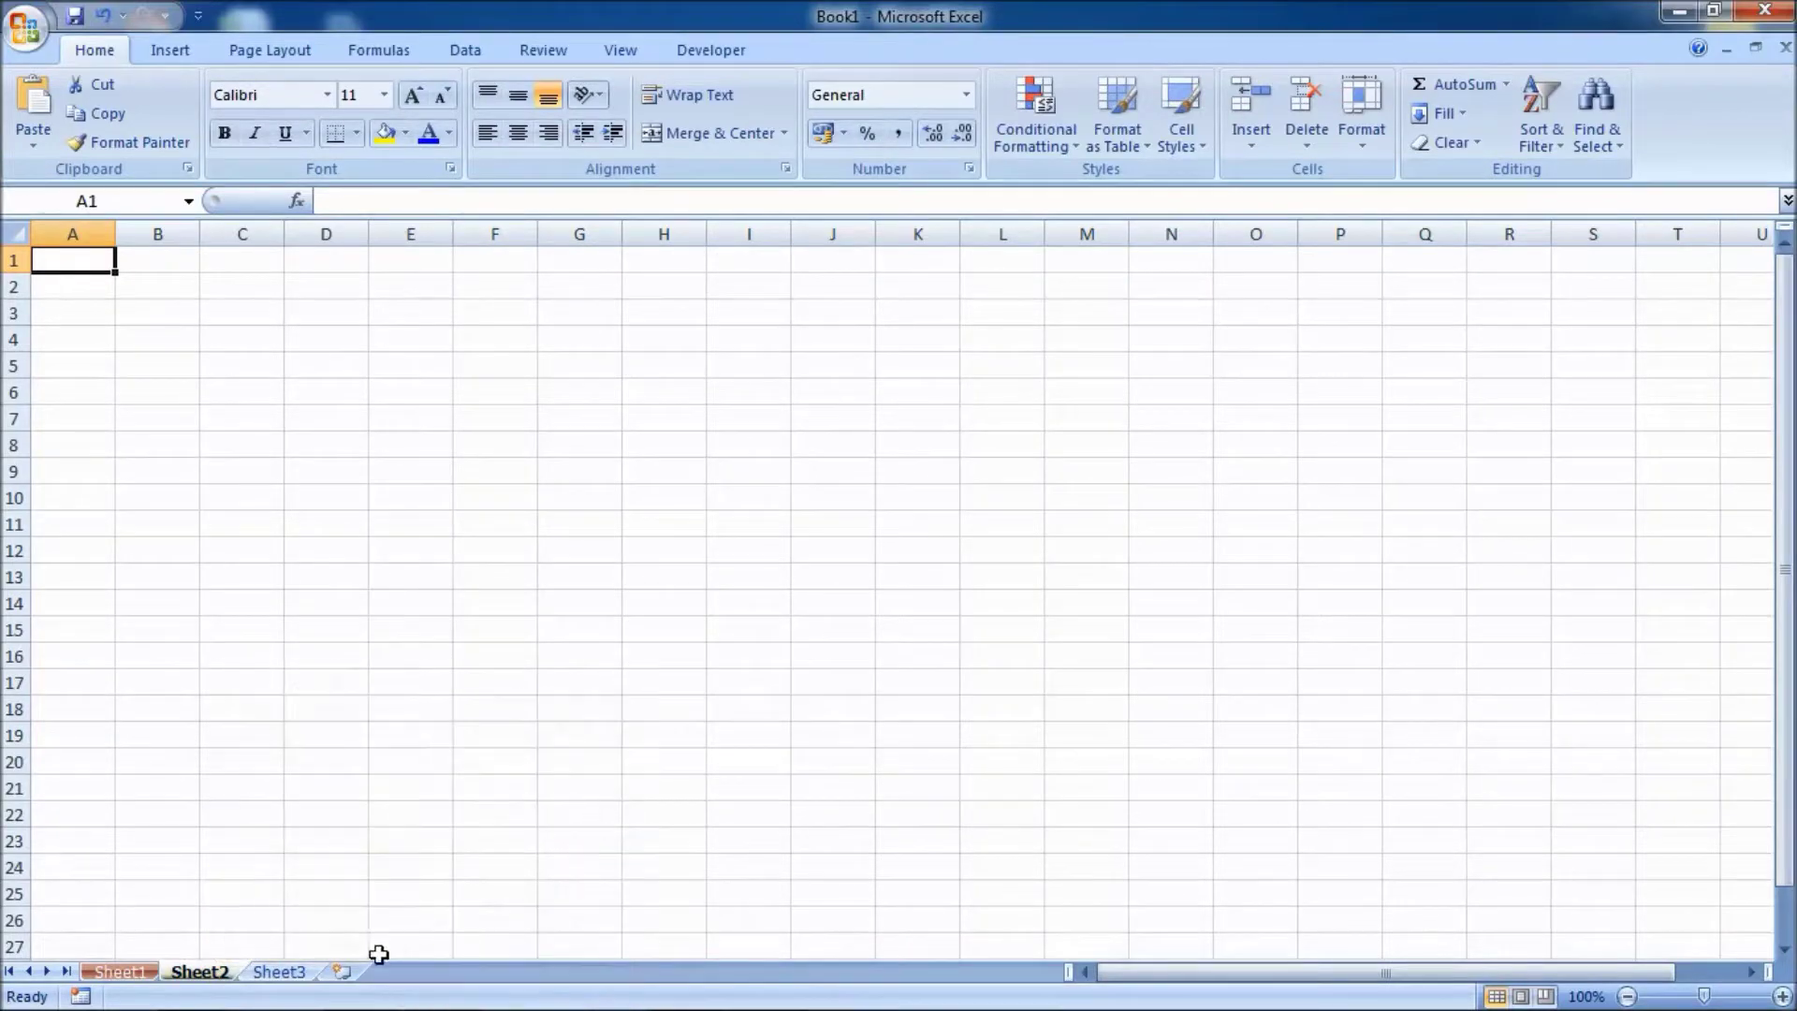
left_click(286, 974)
right_click(285, 974)
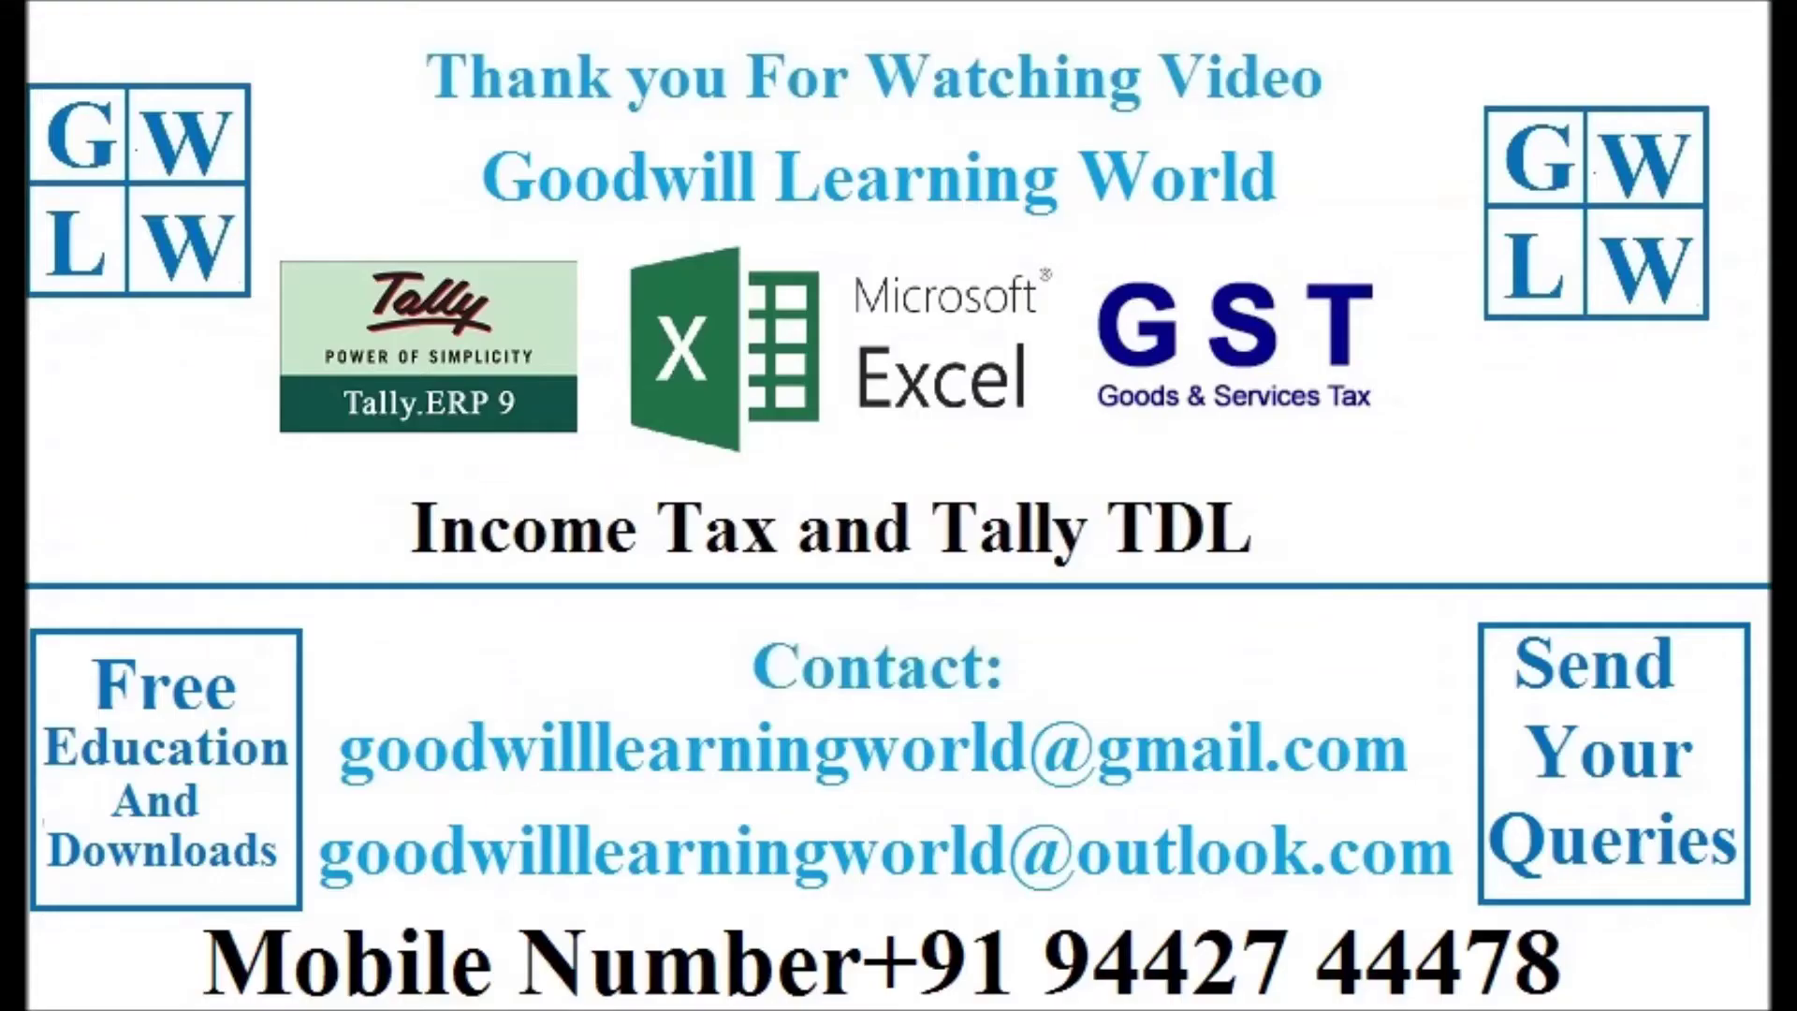